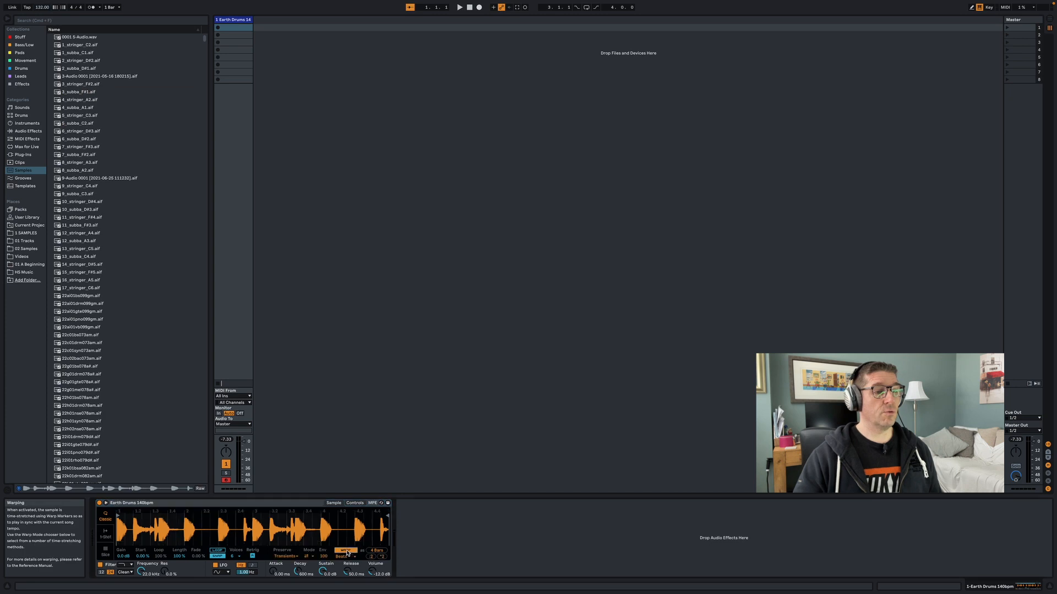
- Create a MIDI clip in the first slot of the Earth Drums track with a one-bar C3 note and play it
double_click(233, 27)
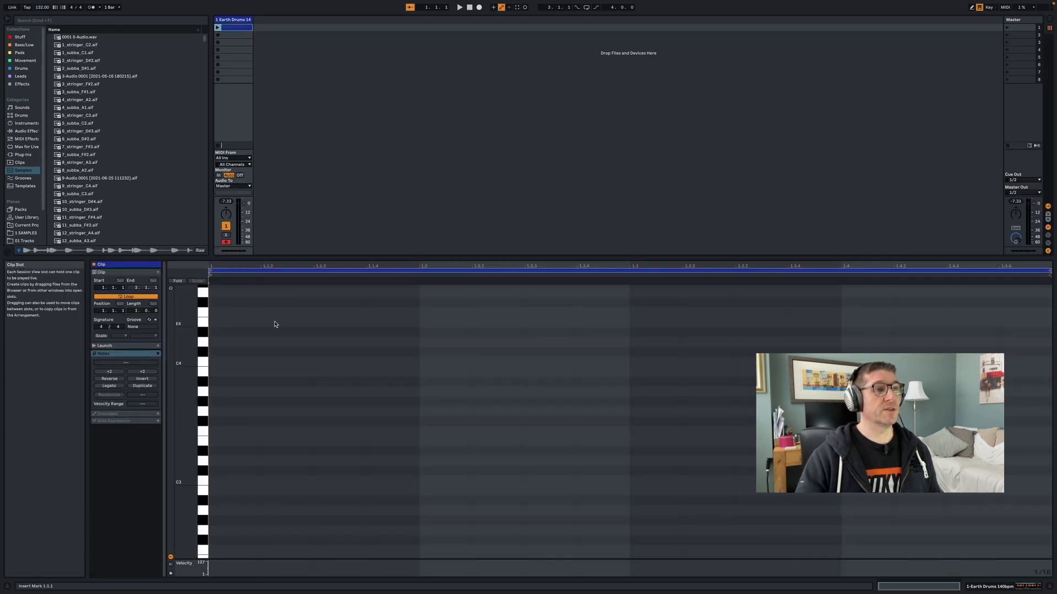
double_click(226, 482)
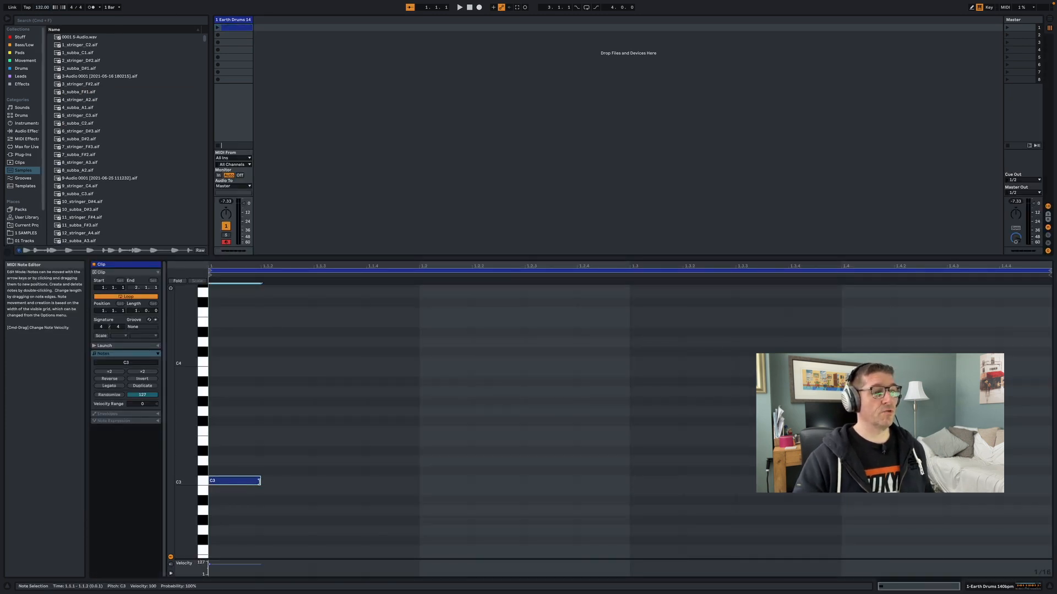
drag(258, 481, 1049, 482)
key(space)
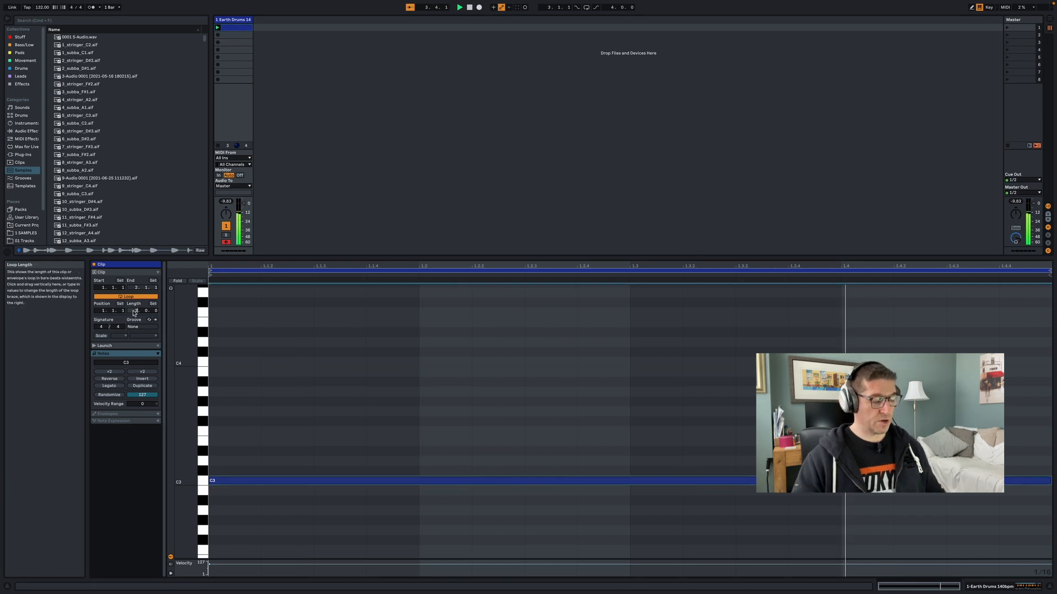
- Set the clip's loop length to 2 bars, extend the C3 note across both bars, and play it in the device view
key(Return)
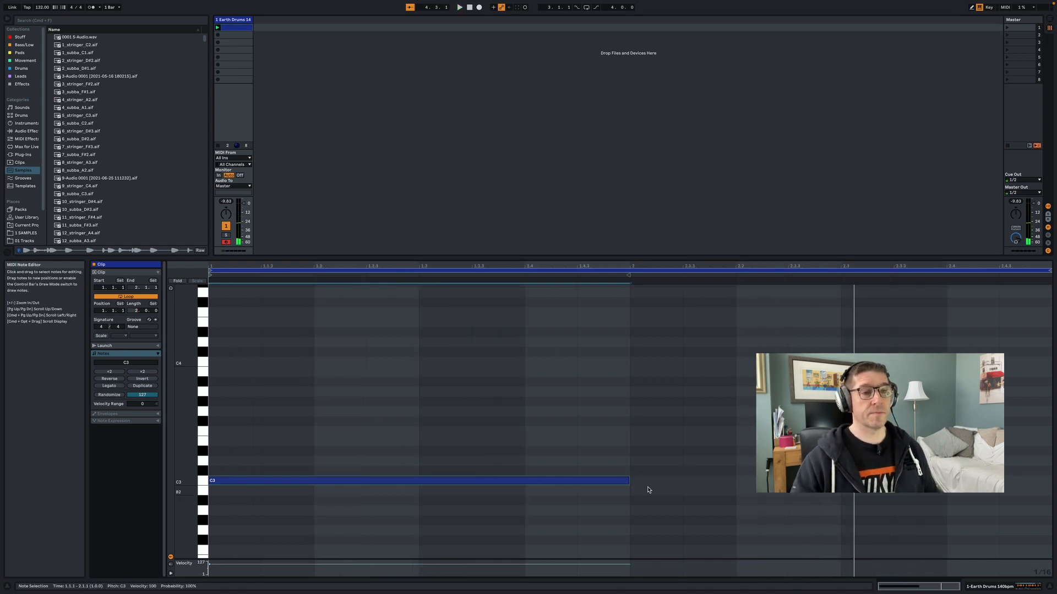
drag(629, 479, 1050, 481)
key(space)
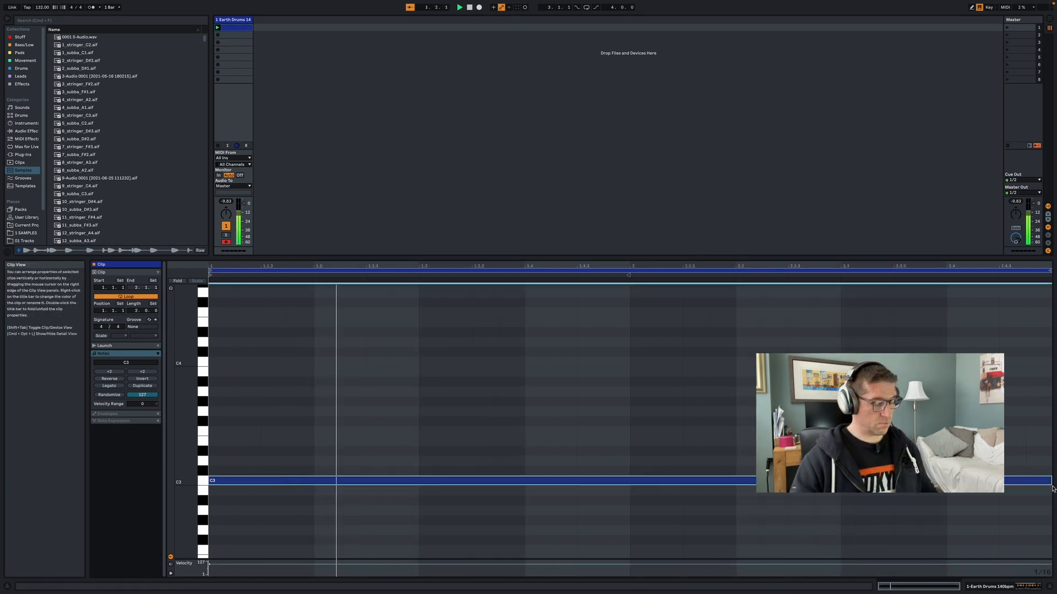
key(shift+Tab)
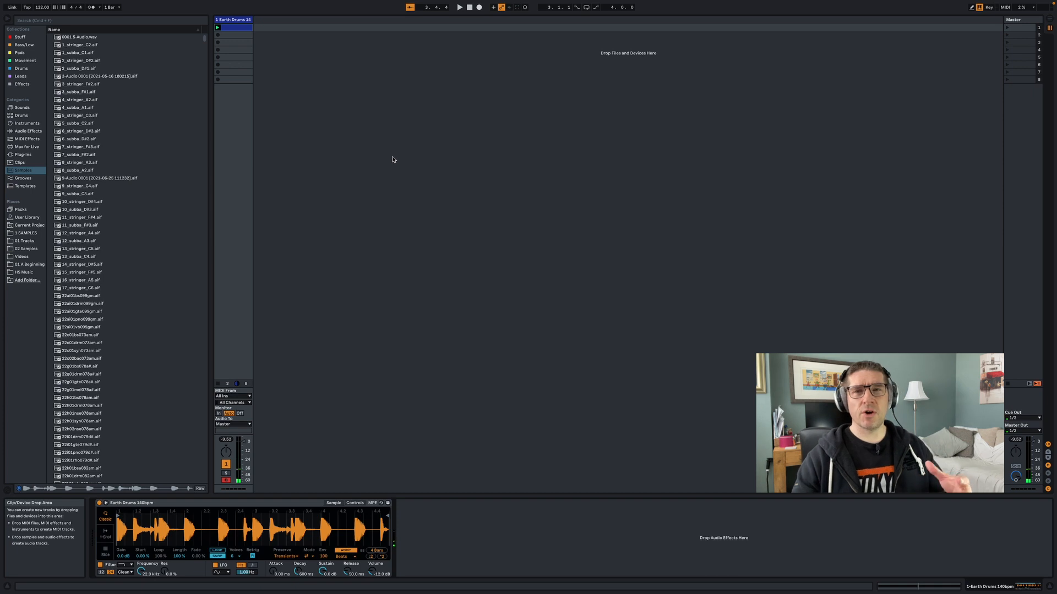
- Add a Gate from the Dynamics audio effects after the sampler on the Earth Drums track
click(33, 132)
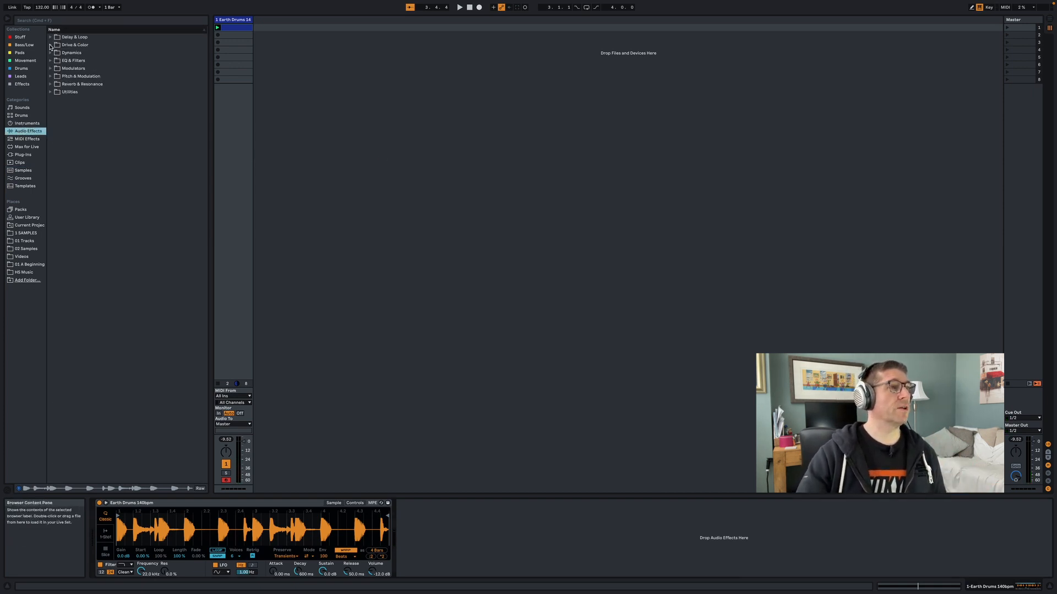
click(50, 45)
click(51, 45)
click(50, 53)
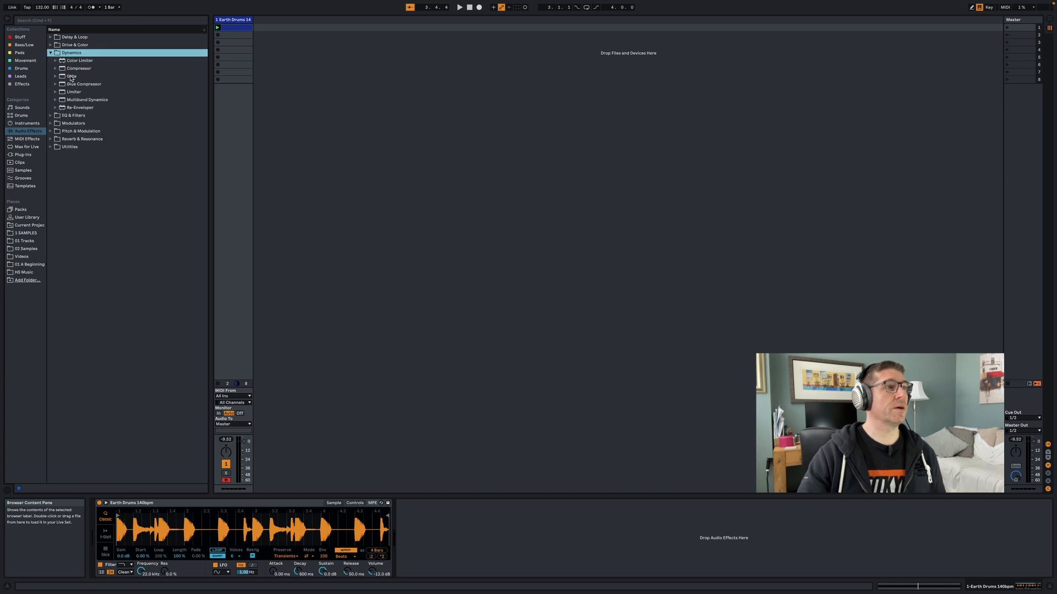
drag(71, 78, 429, 534)
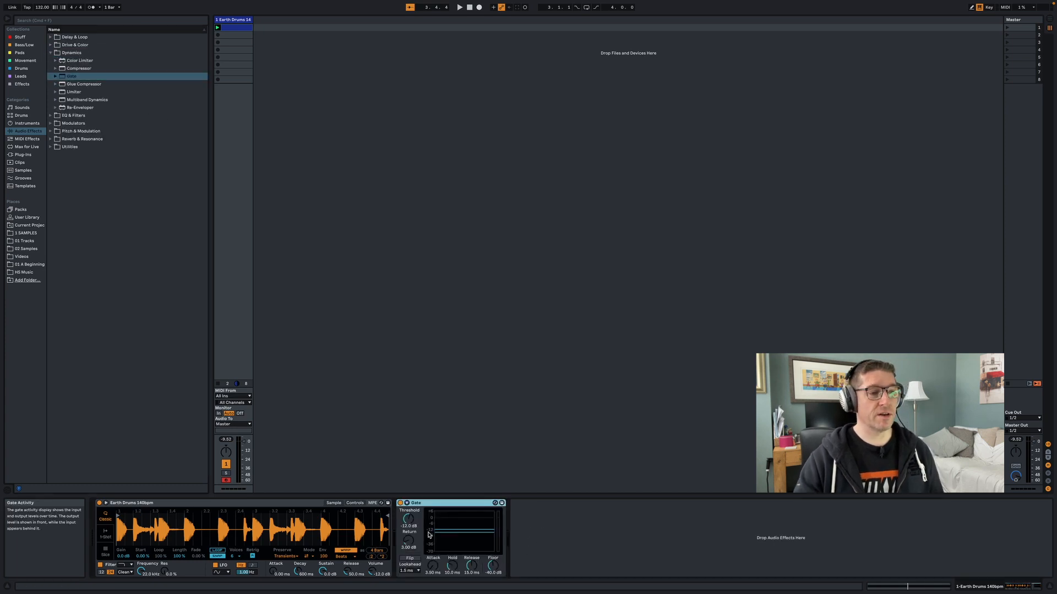
- Play the drum loop and set the Gate's threshold to -14.3 dB, briefly bypassing the Gate to compare
key(space)
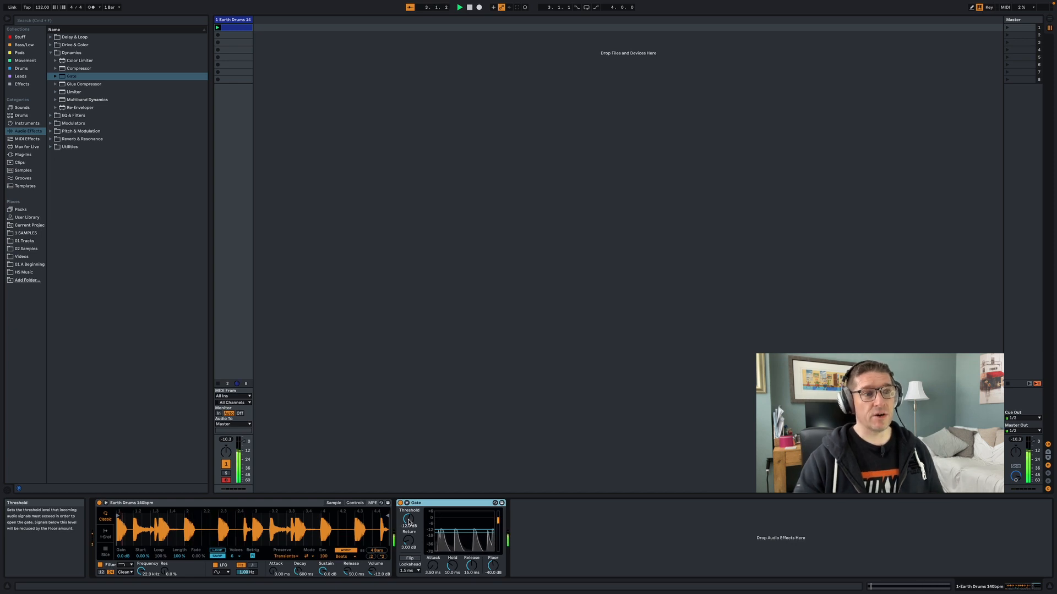
drag(409, 522, 409, 527)
click(400, 503)
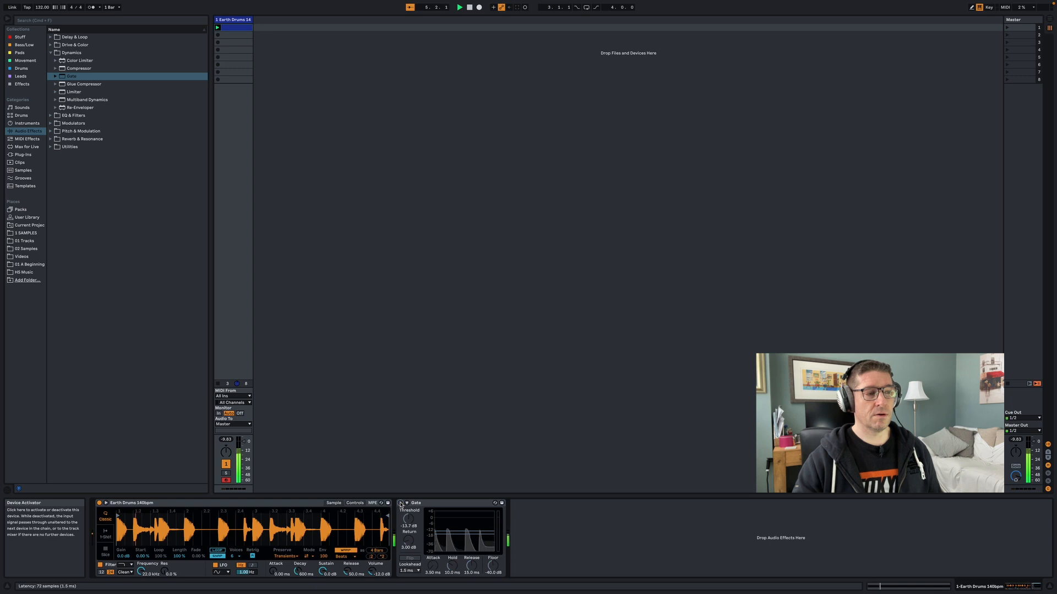
click(400, 503)
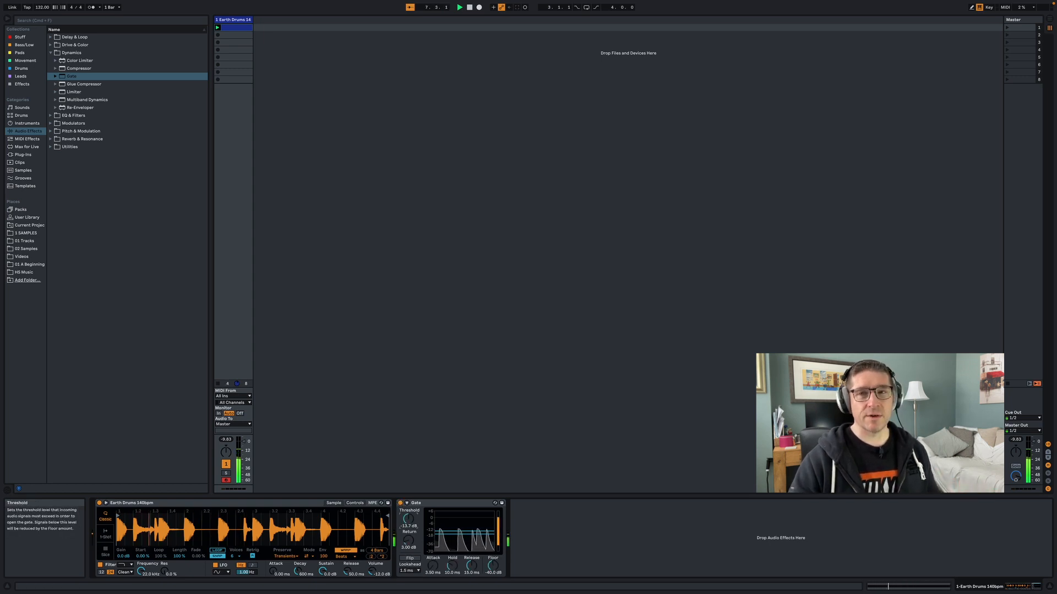
drag(409, 520, 410, 523)
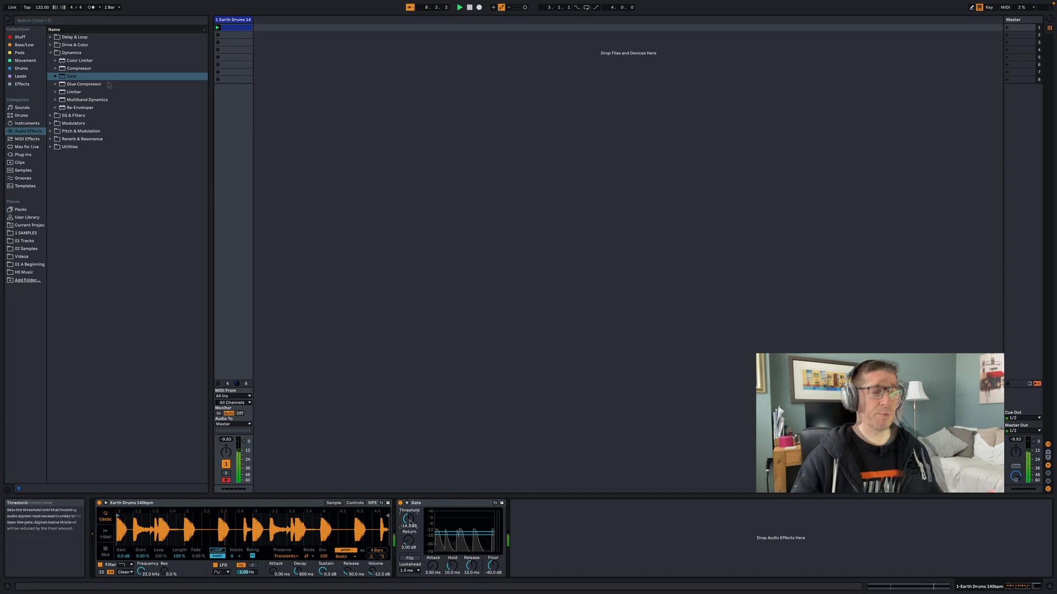
- Insert Vinyl Distortion from the Drive & Color effects between the sampler and the Gate
click(51, 37)
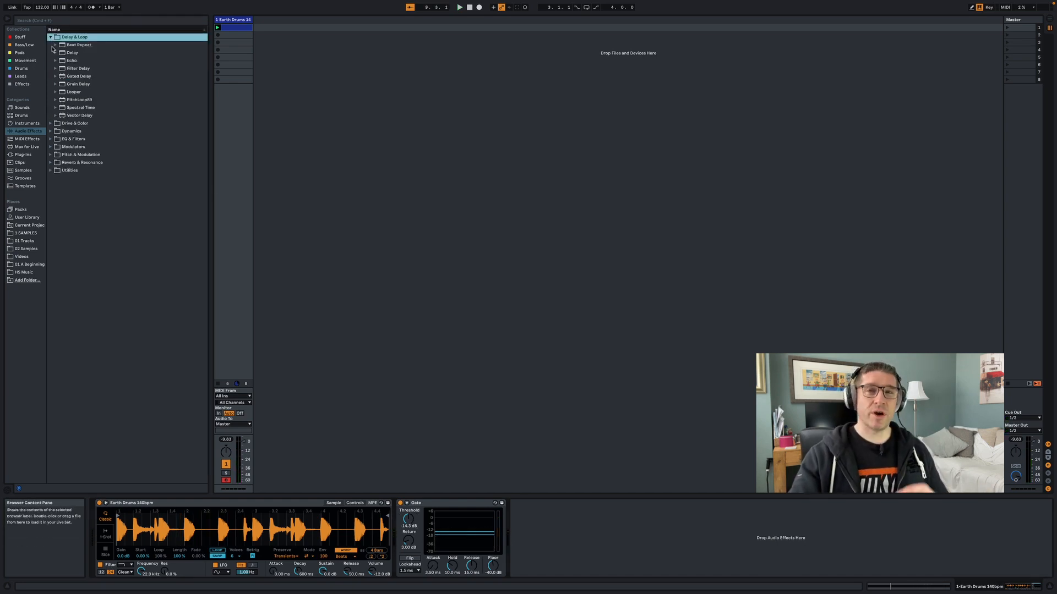
click(71, 61)
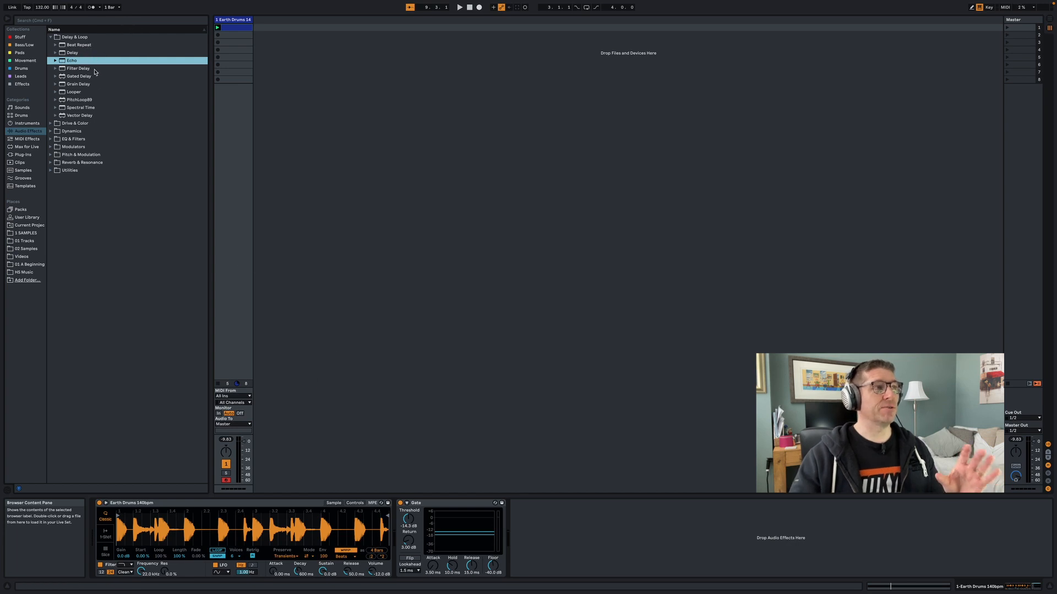
click(51, 124)
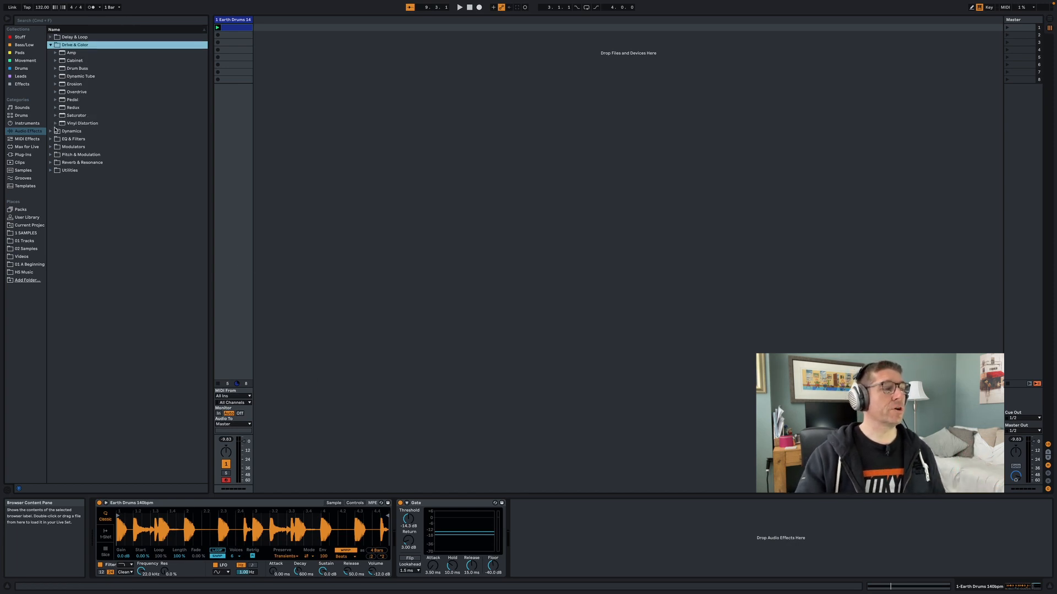
drag(63, 125, 394, 548)
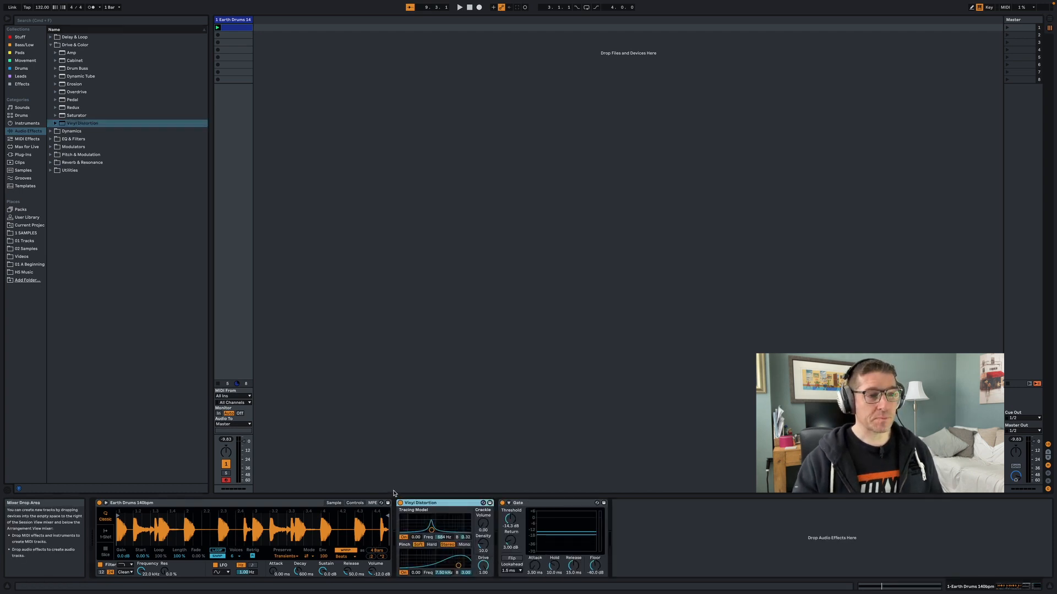
- Bypass the Gate, raise Vinyl Distortion's crackle volume and density, and set its drive to 0.75 and pinch frequency to 3.44 kHz
click(502, 503)
mouse_move(482, 523)
mouse_down()
mouse_move(483, 512)
mouse_move(485, 537)
mouse_up()
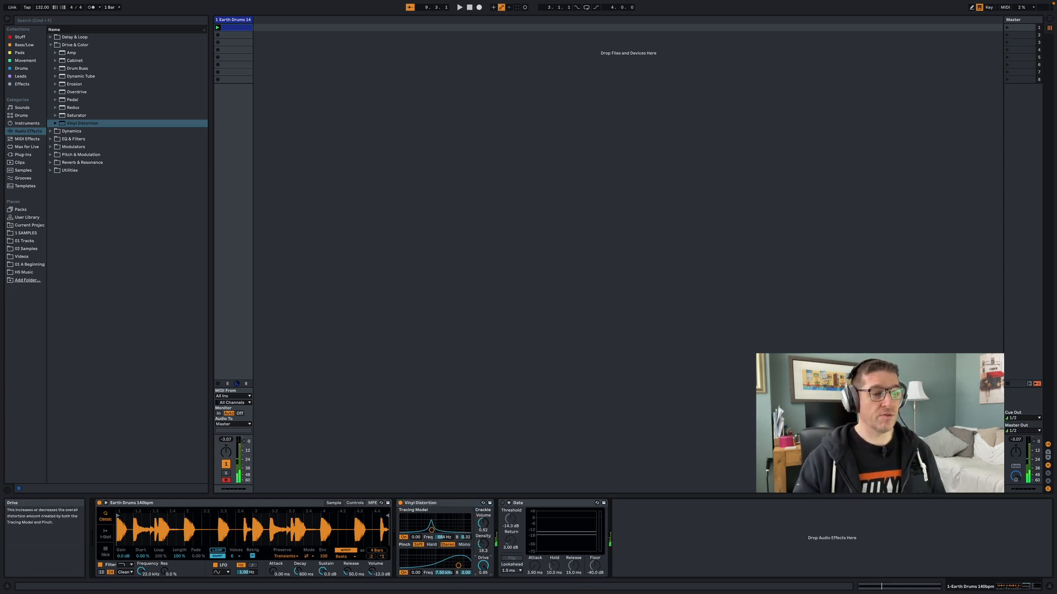
drag(482, 566, 450, 566)
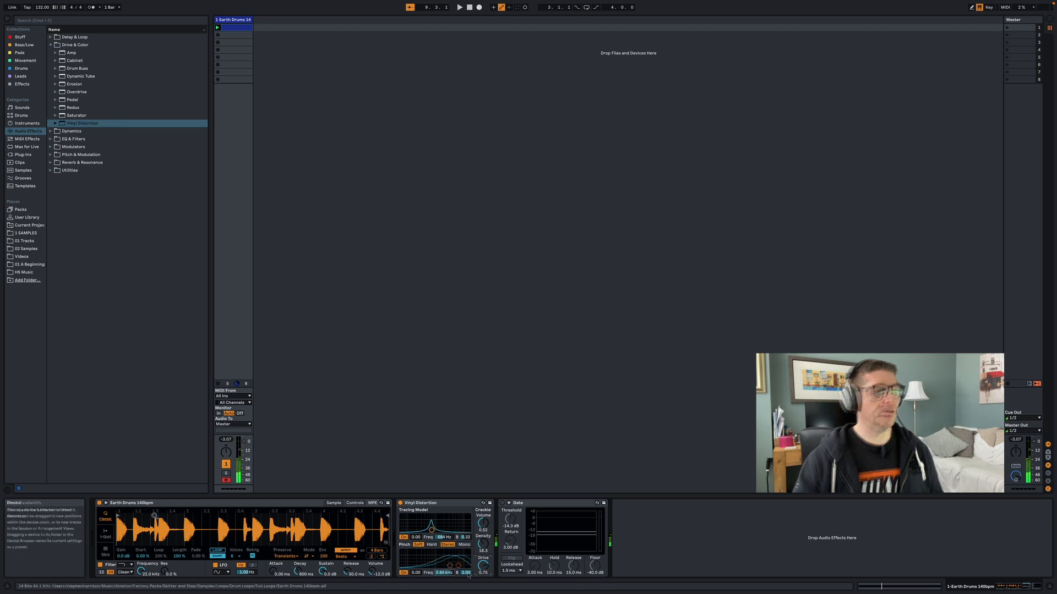
- Play the crackling drums, reactivate the Gate, and set its release to 50.2 ms
key(space)
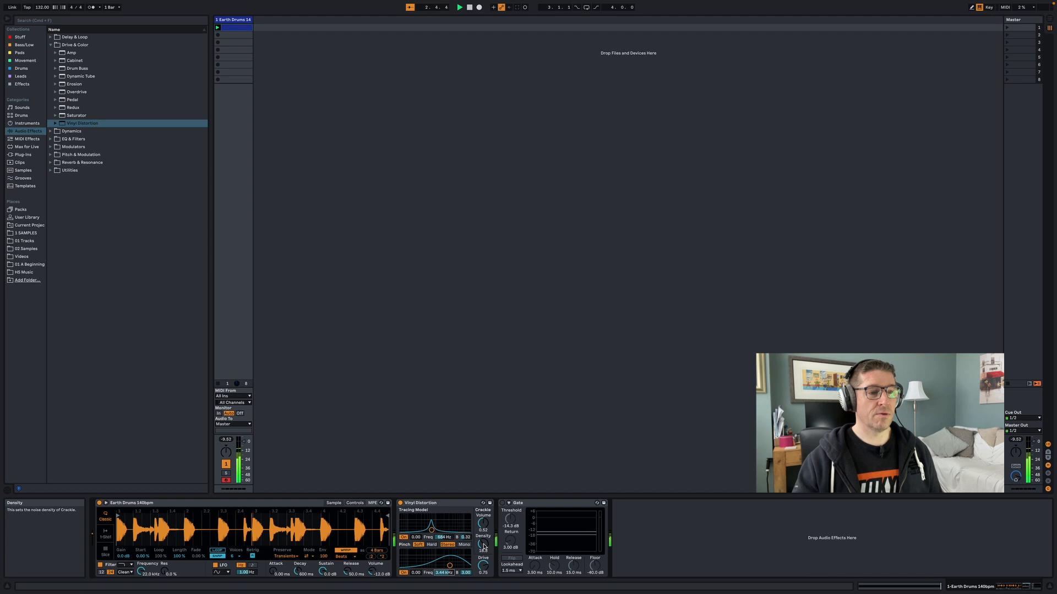
click(502, 503)
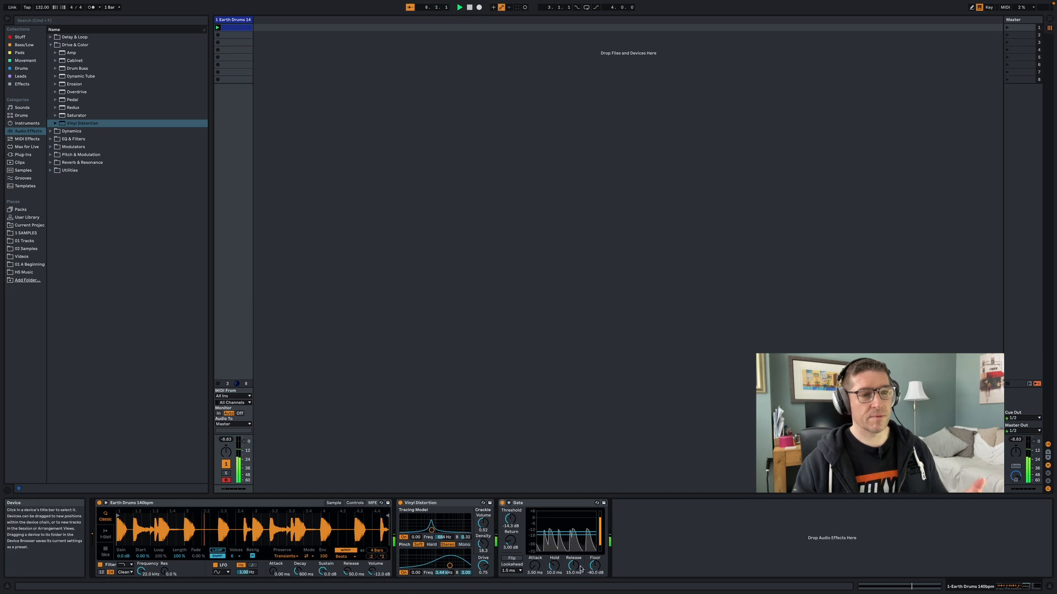
drag(573, 566, 573, 551)
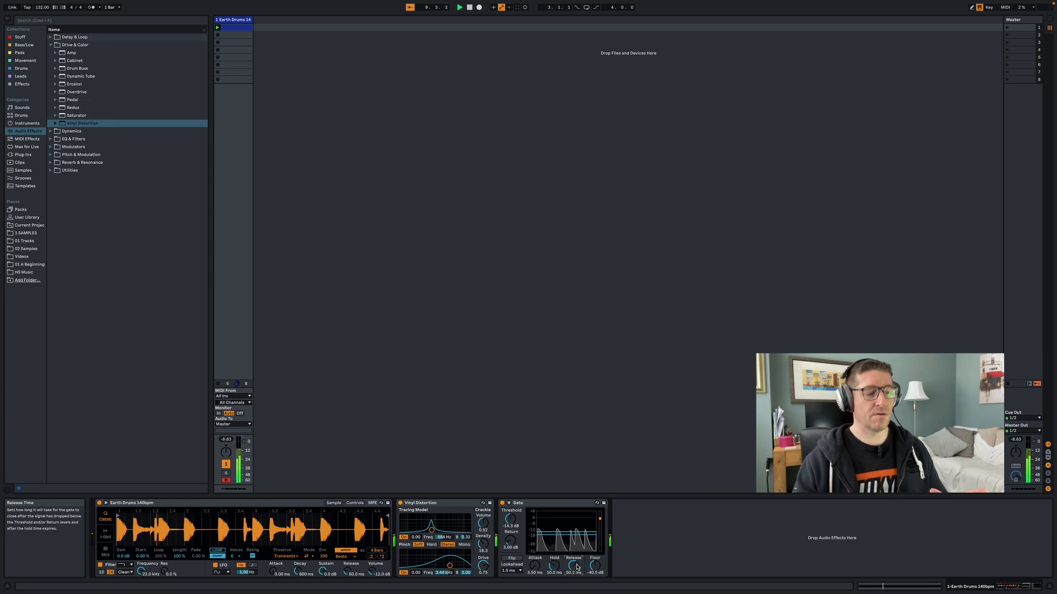
- Insert Echo from the Delay & Loop effects before Vinyl Distortion and bypass the Gate
click(50, 36)
drag(71, 61, 416, 523)
click(719, 503)
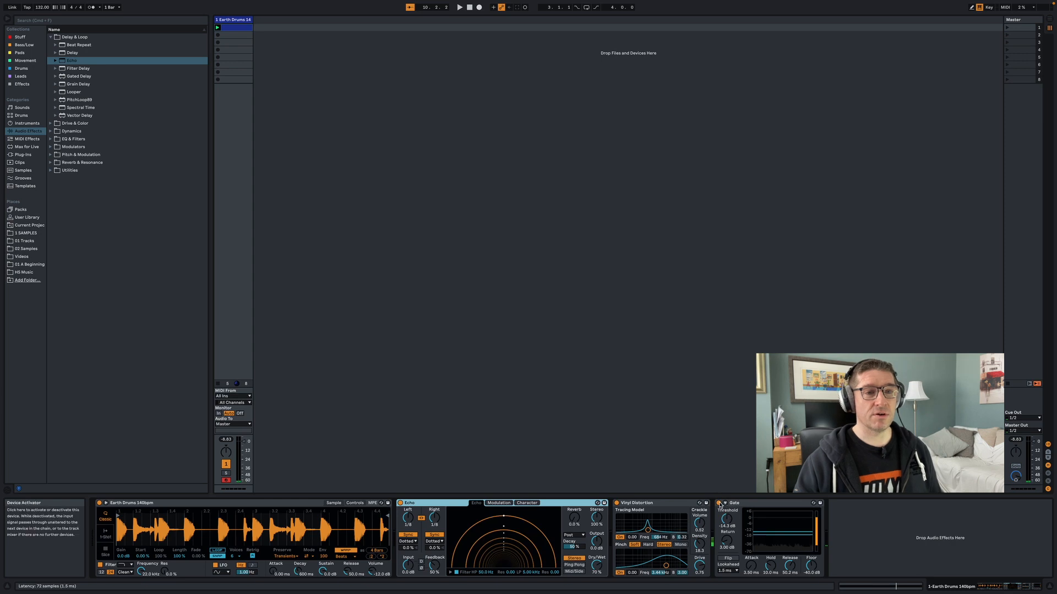
- Enable Echo's character noise at 93% with 54% morph, set both unsynced delay times to 1 ms, and play the loop
click(527, 503)
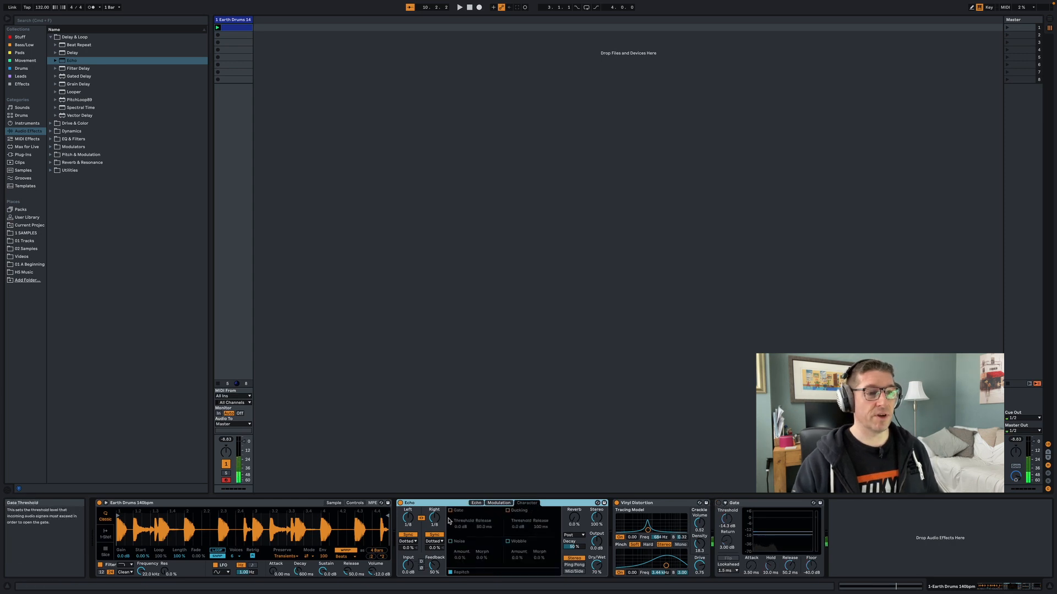
click(450, 541)
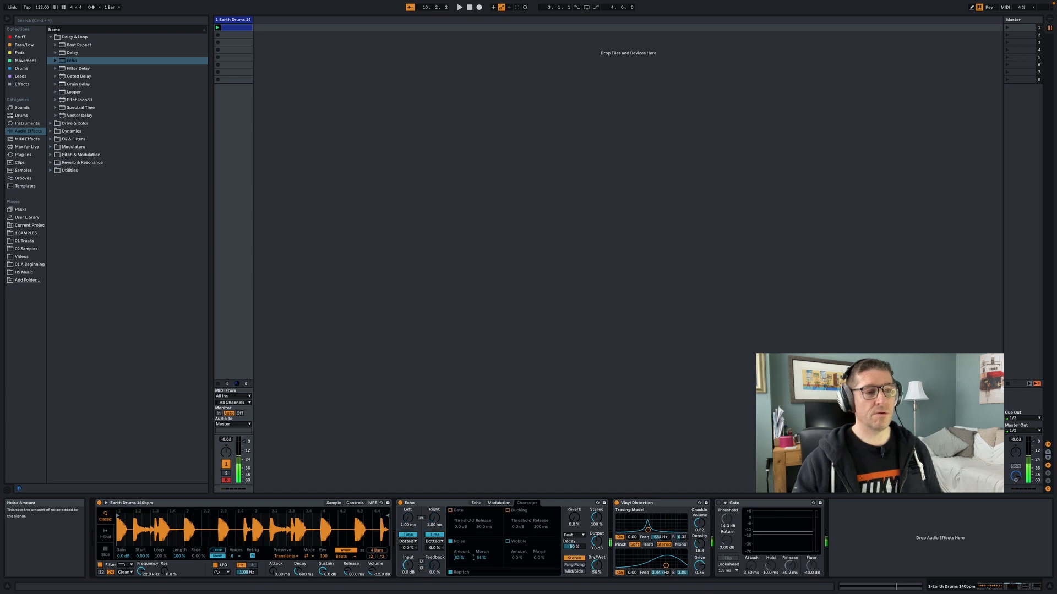
key(space)
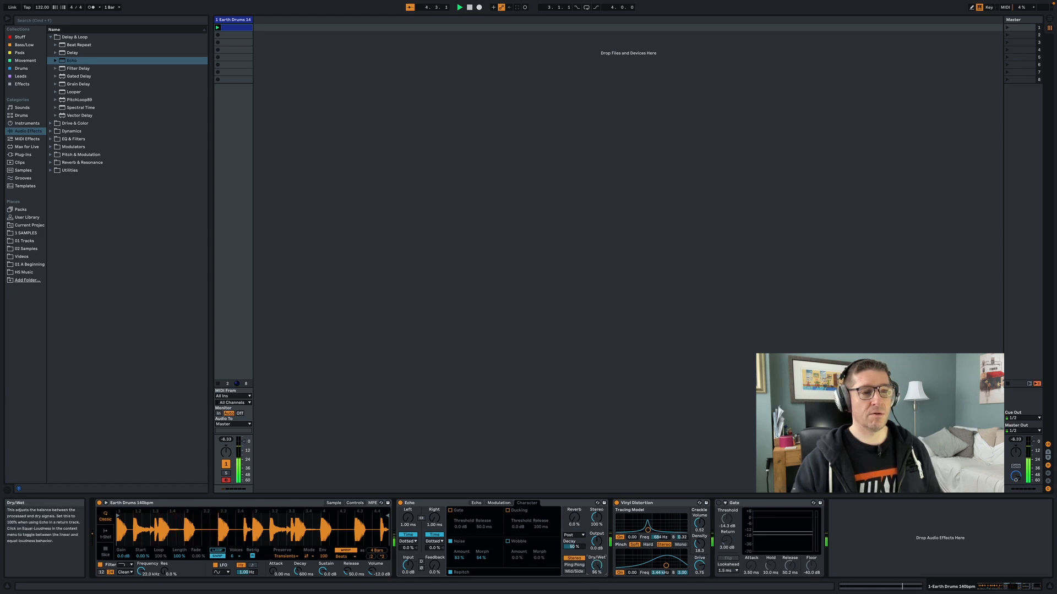
- Reactivate the Gate with a -17.5 dB threshold and 123 ms release, and reduce Vinyl Distortion's crackle density
click(719, 502)
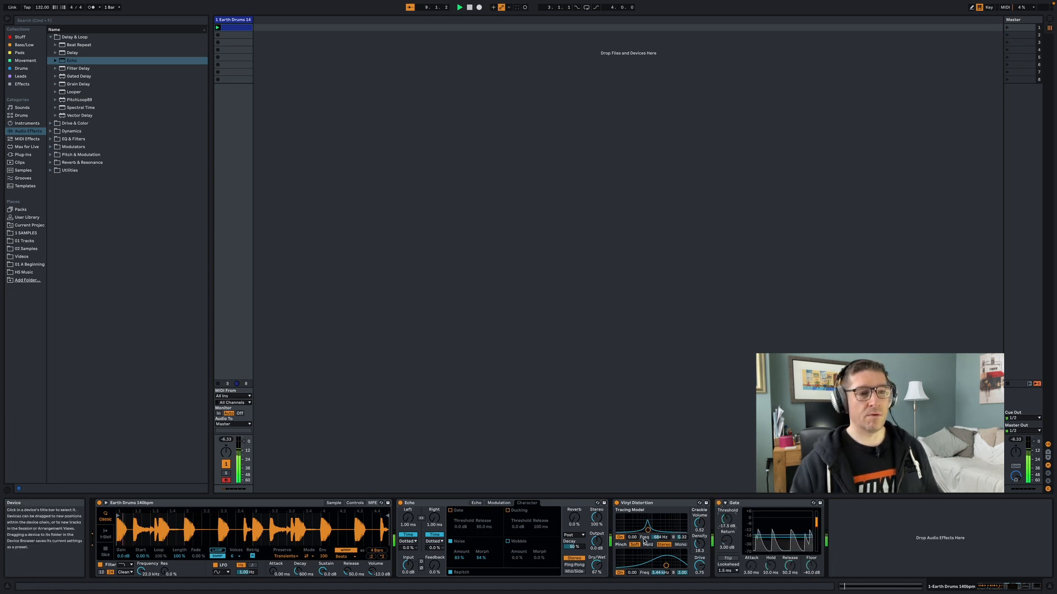
drag(698, 544, 699, 552)
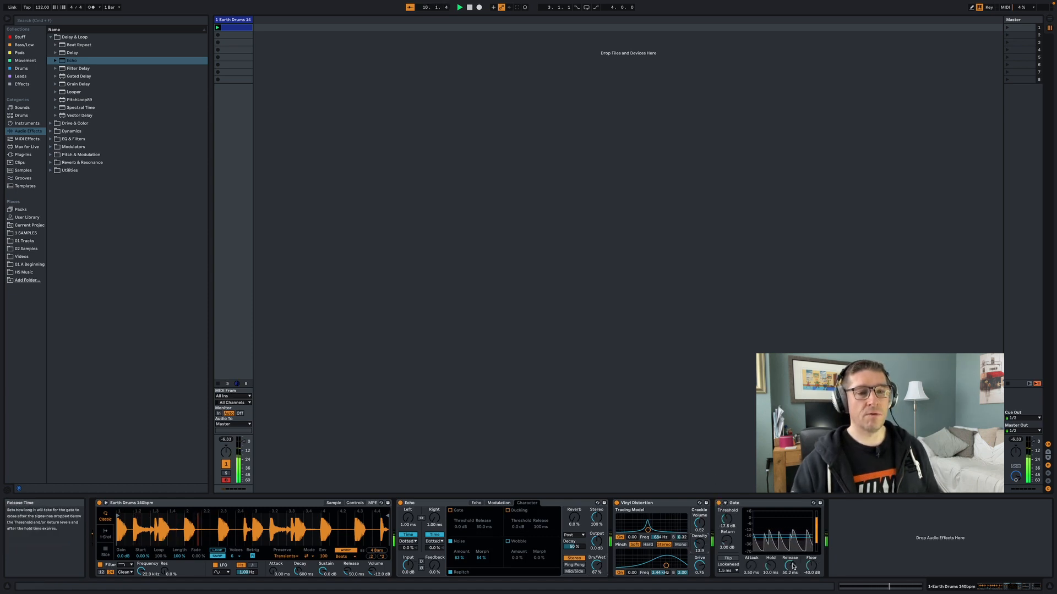
drag(790, 566, 790, 557)
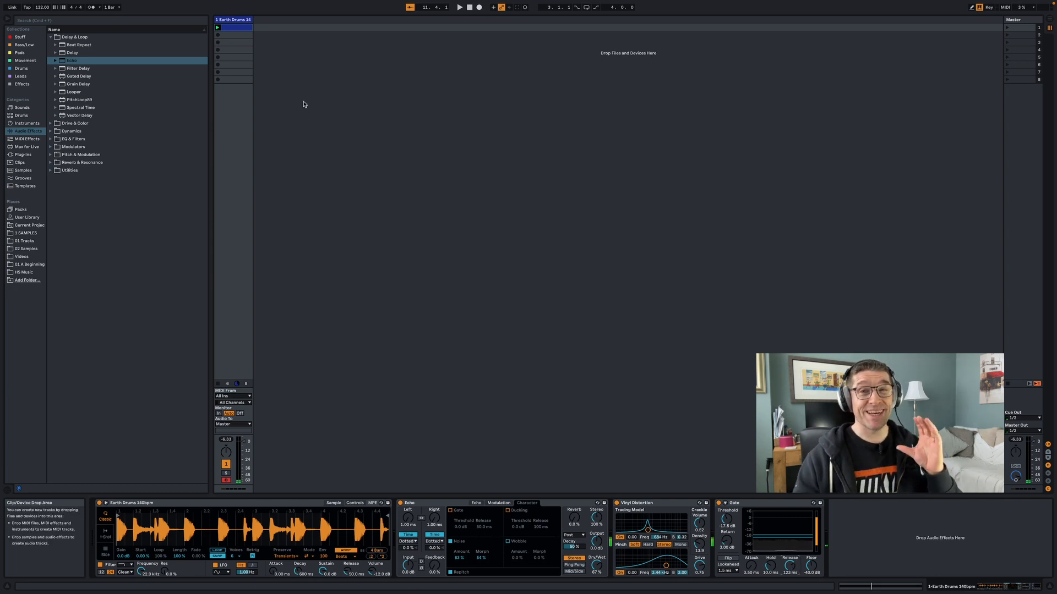
- Insert an audio track and set its audio input to the 1-Earth Drums 140bpm track
right_click(279, 69)
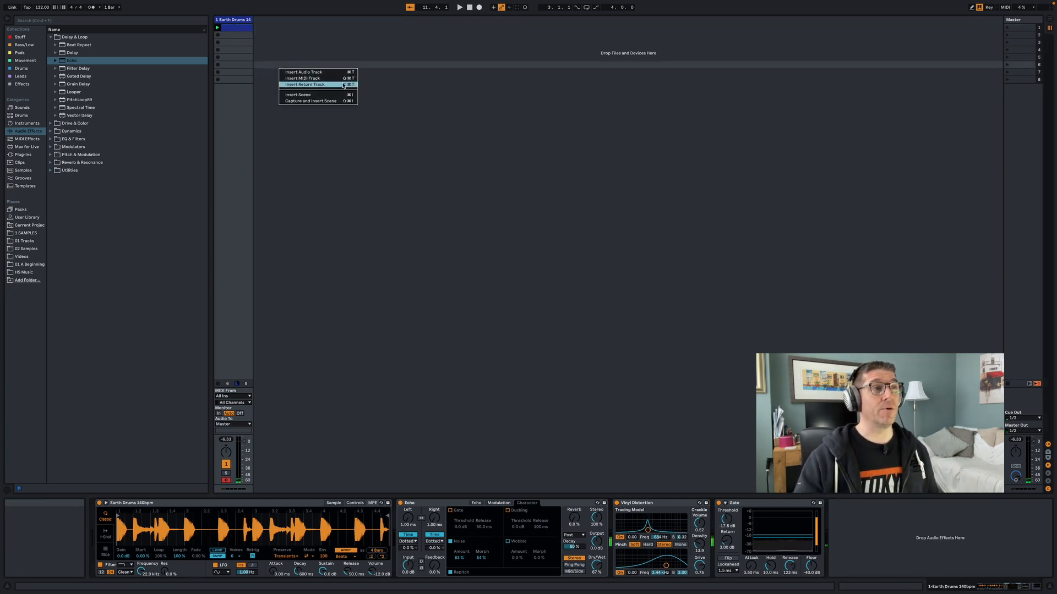
click(325, 72)
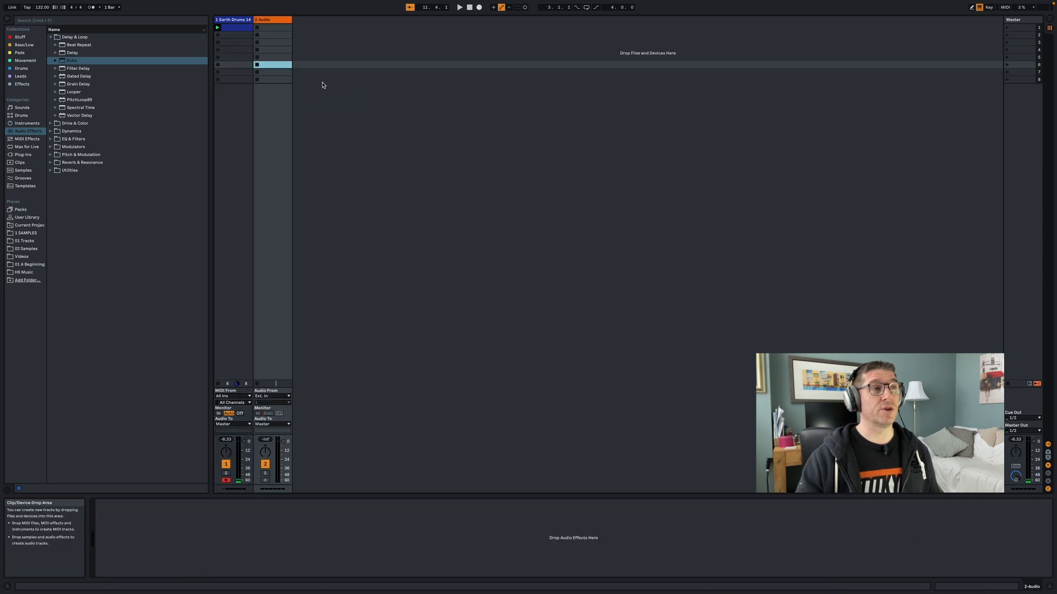
click(276, 399)
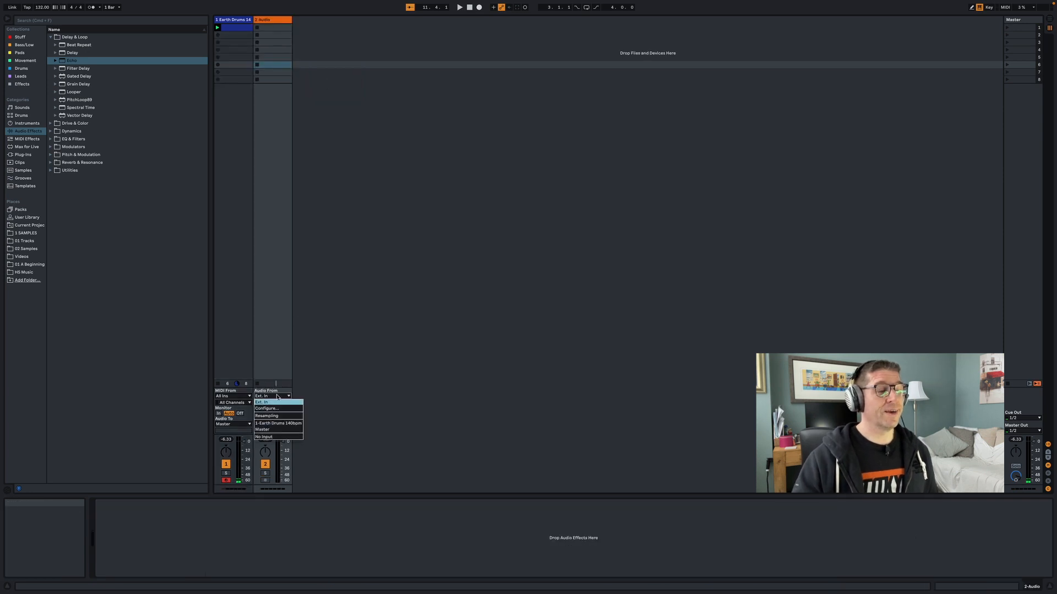
click(292, 424)
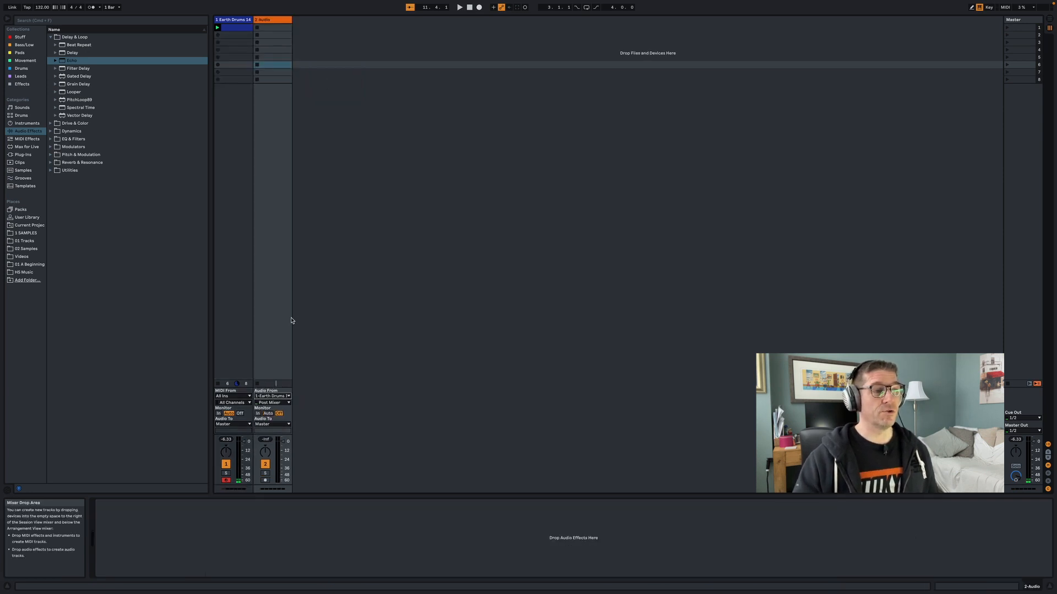
- Load Hybrid Reverb's Cathedral Huge hall preset onto the 2-Audio track
click(51, 163)
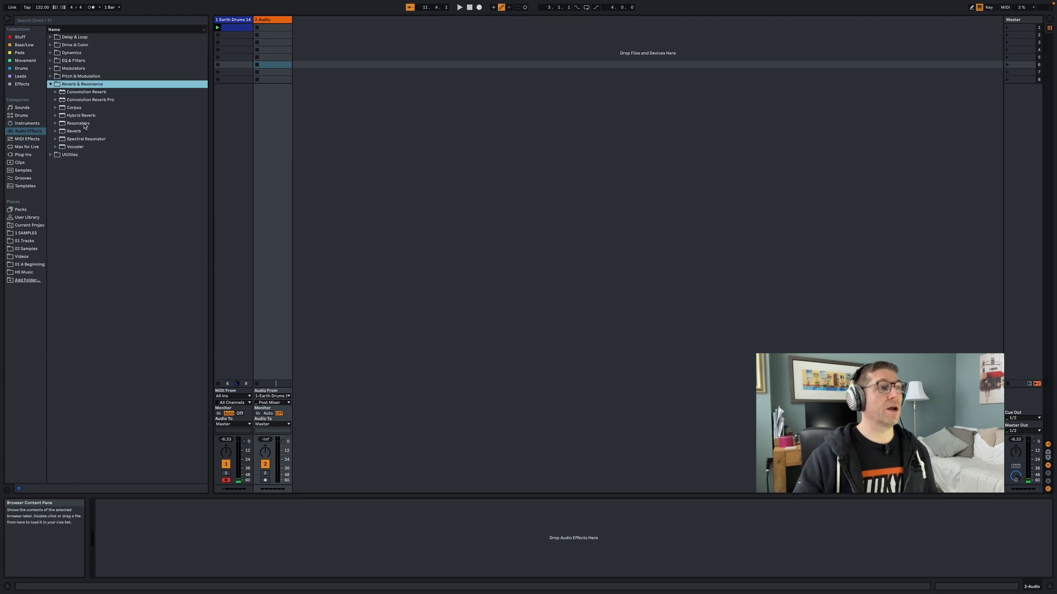
click(56, 116)
click(61, 131)
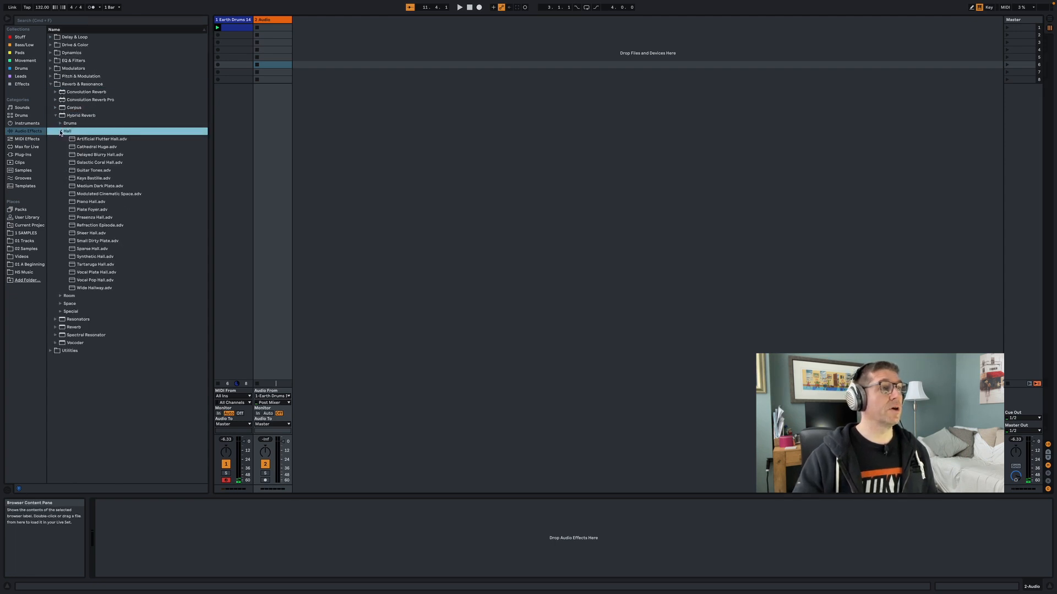
click(89, 147)
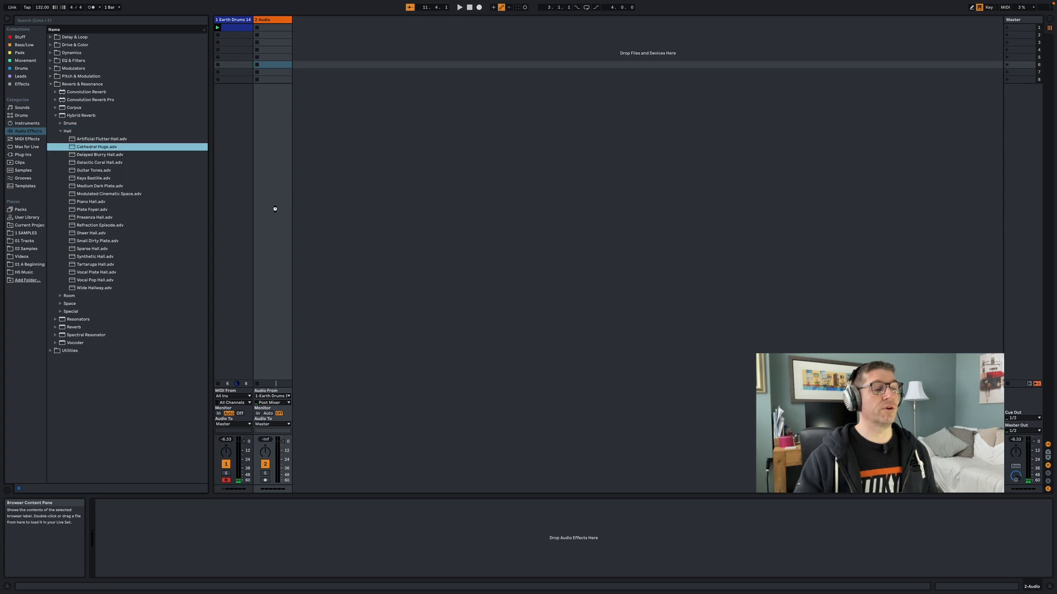
drag(278, 208, 277, 208)
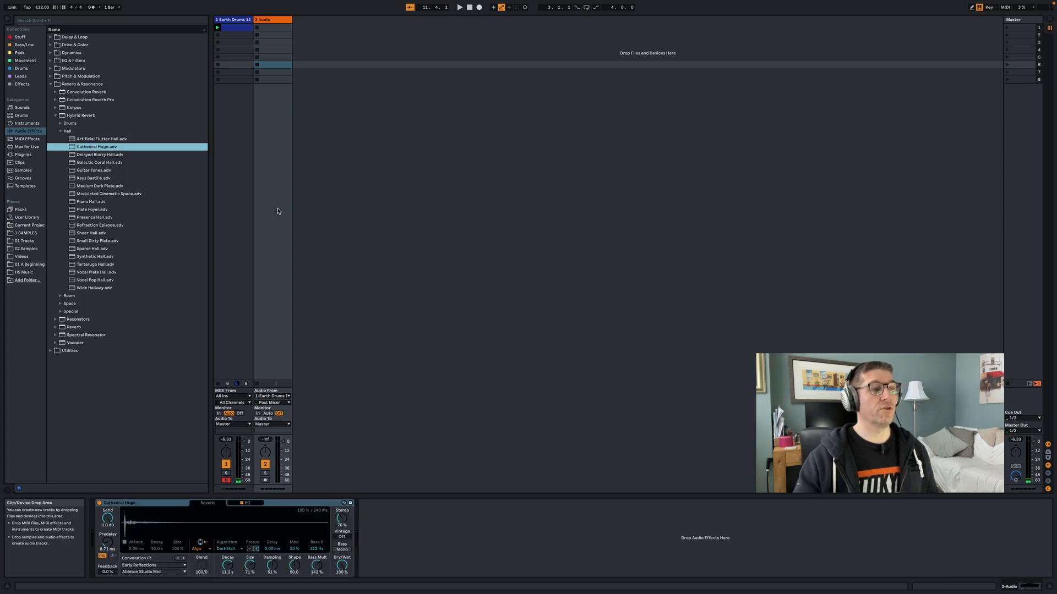
- Solo the 2-Audio track, set its monitoring to In and its input tap to Post FX, and start playback
click(266, 473)
click(258, 413)
click(273, 403)
click(273, 416)
key(space)
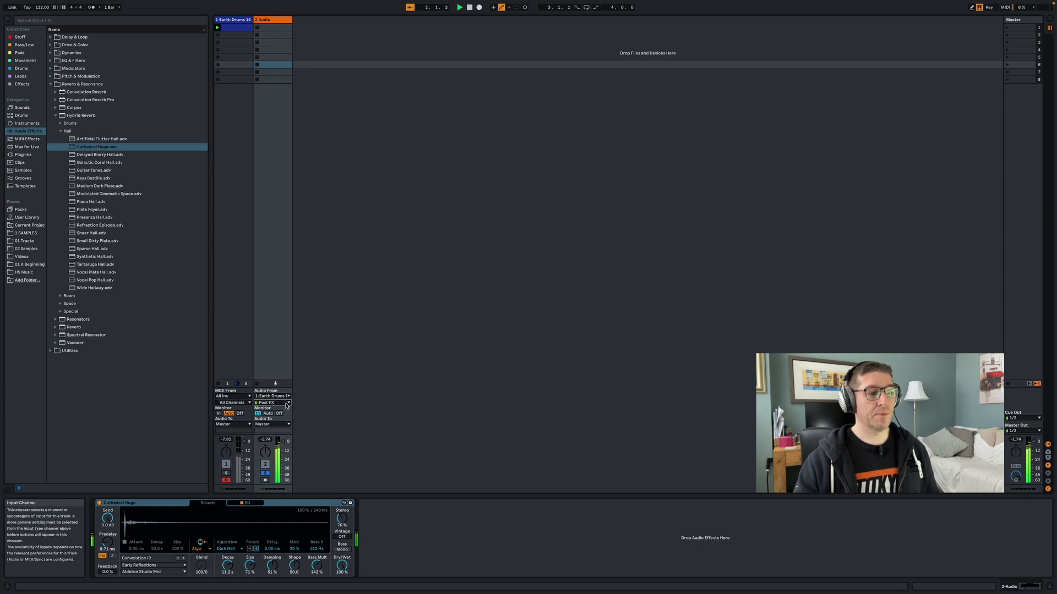
- Shorten the hybrid reverb's decay to about 3.8 s and add a Gate after it with a -14.3 dB threshold
drag(227, 565, 228, 583)
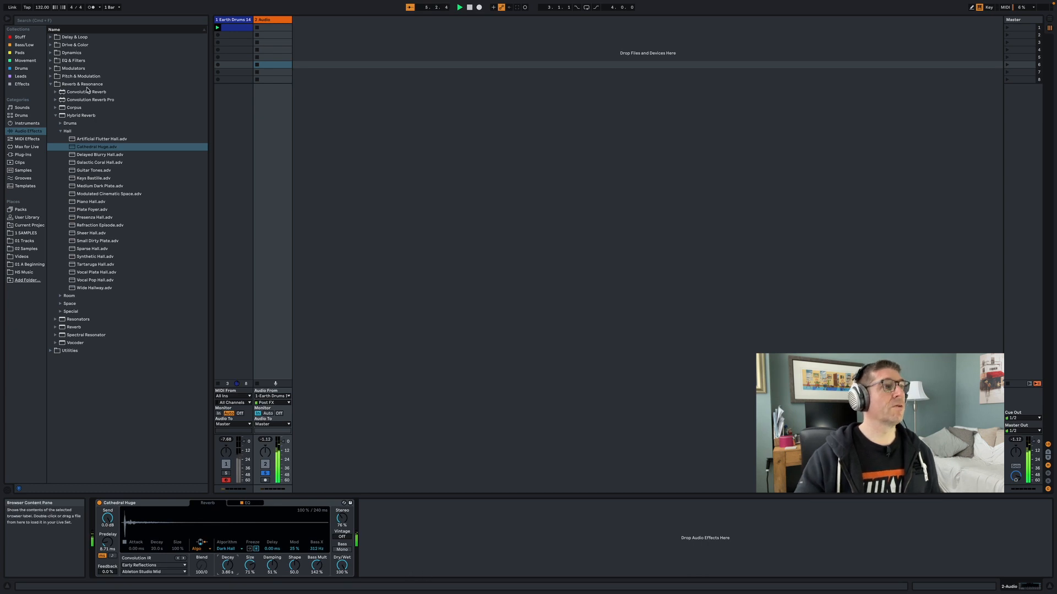
click(51, 52)
drag(71, 75, 373, 527)
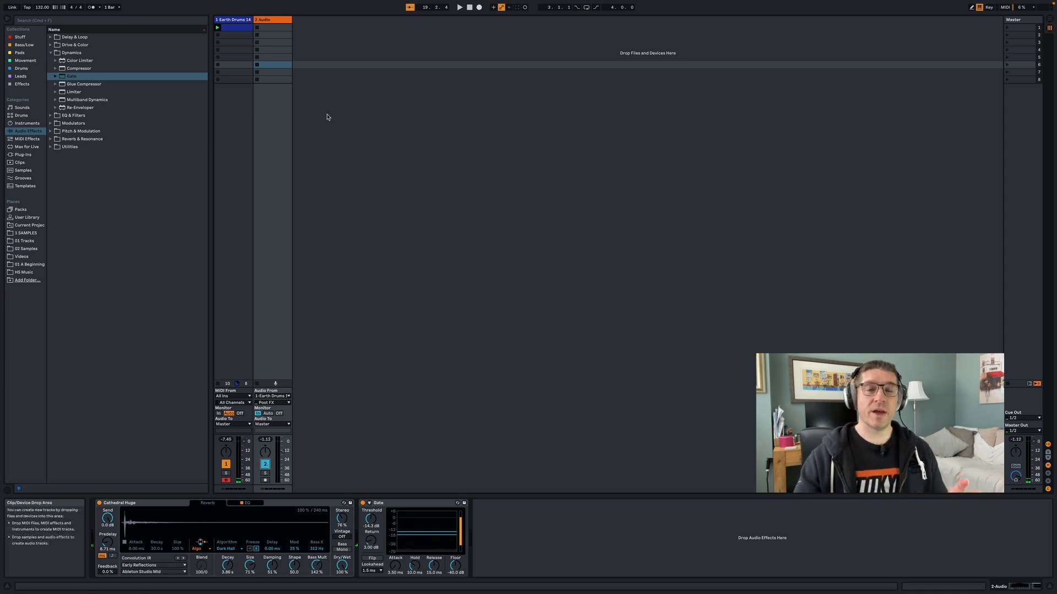
- Audition Operator's pad presets, load AtmosPad on a new MIDI track, and add a Gate after it
click(35, 125)
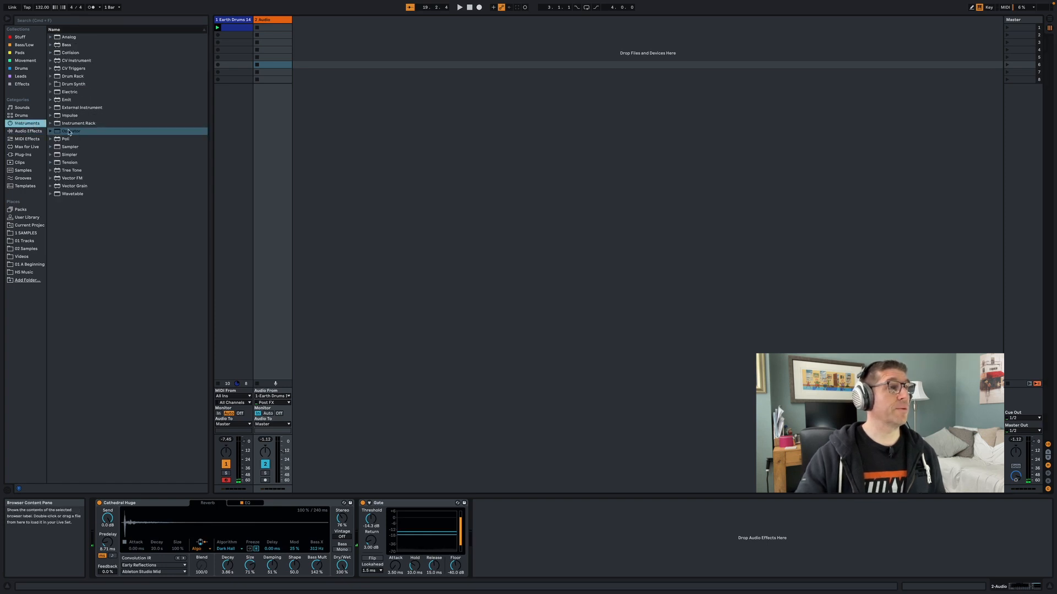
click(51, 132)
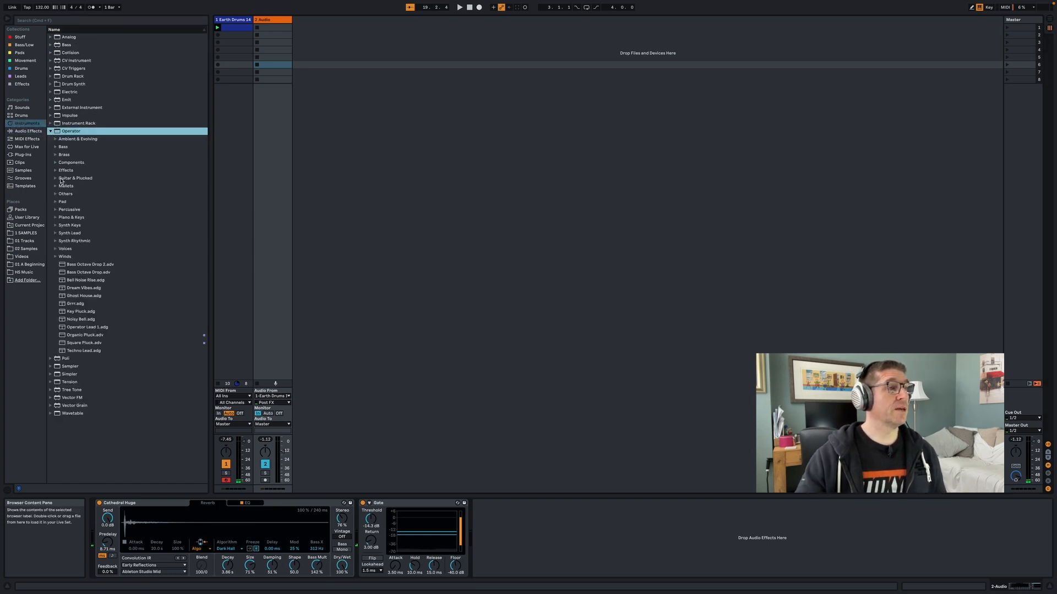
click(56, 202)
click(96, 319)
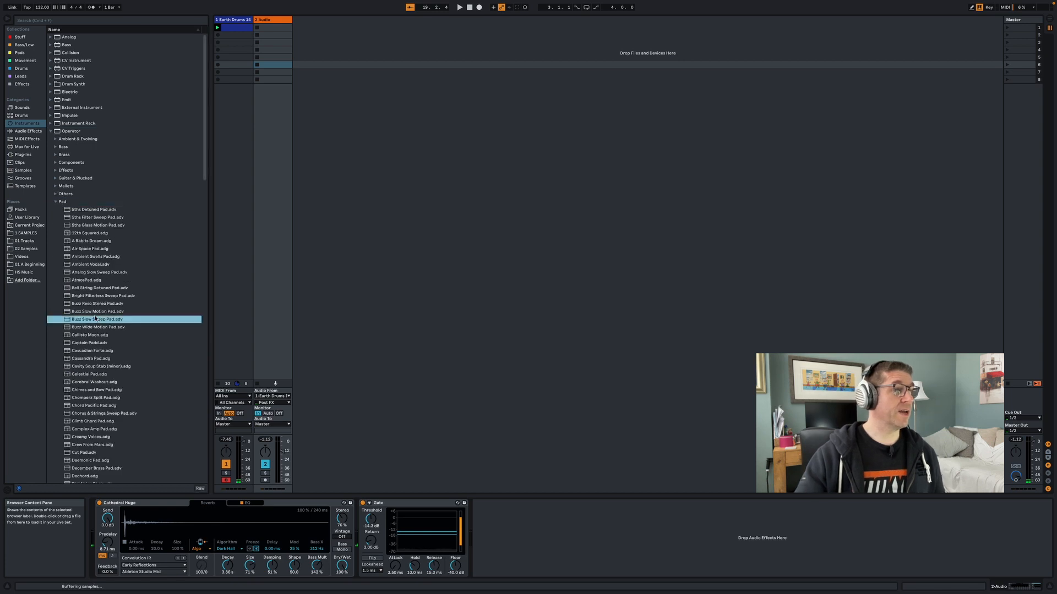
click(92, 298)
click(87, 280)
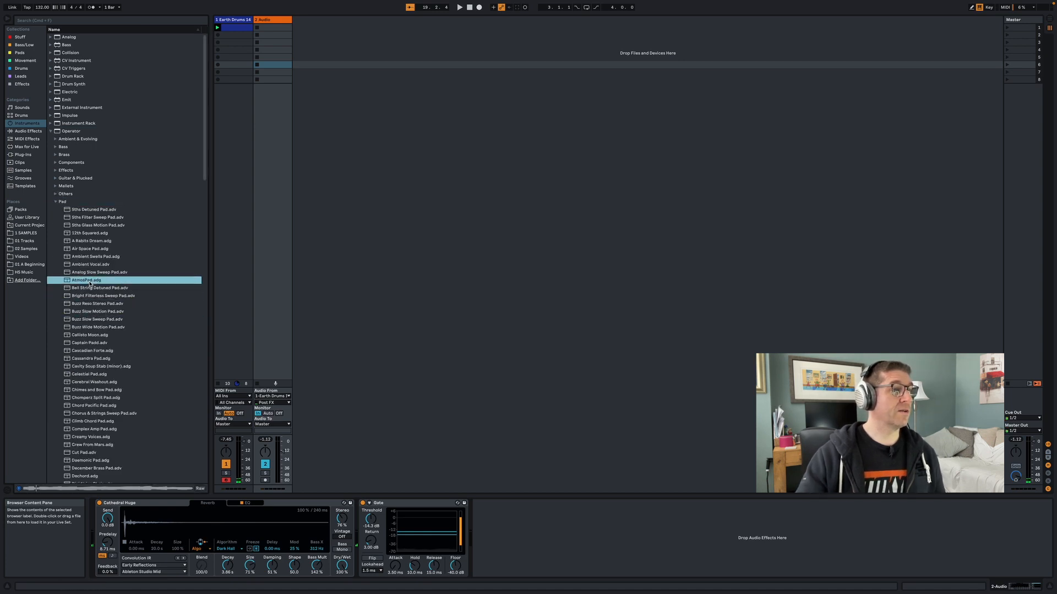
drag(86, 283, 313, 64)
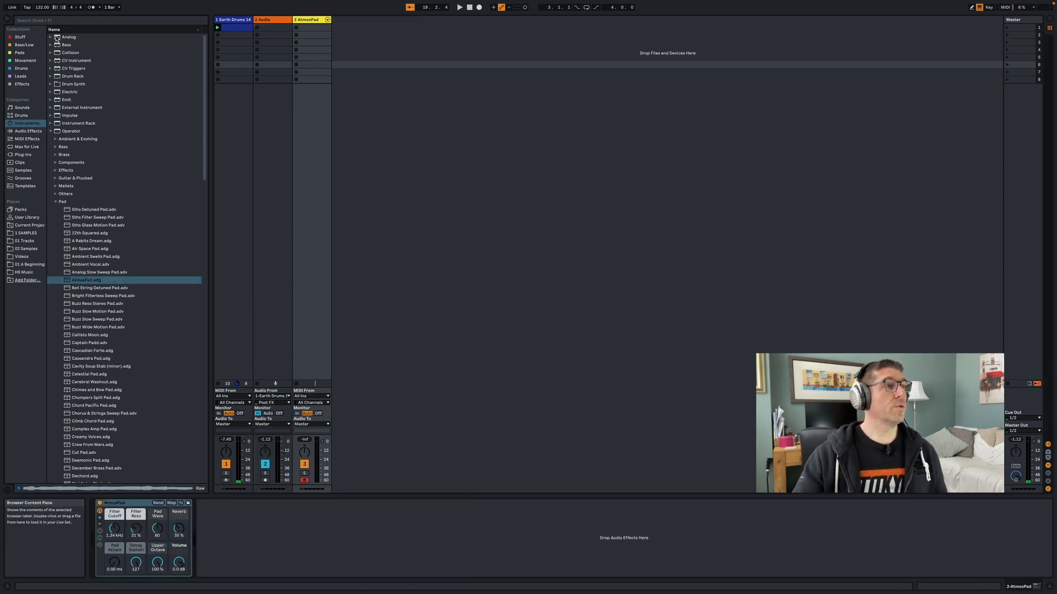
click(28, 131)
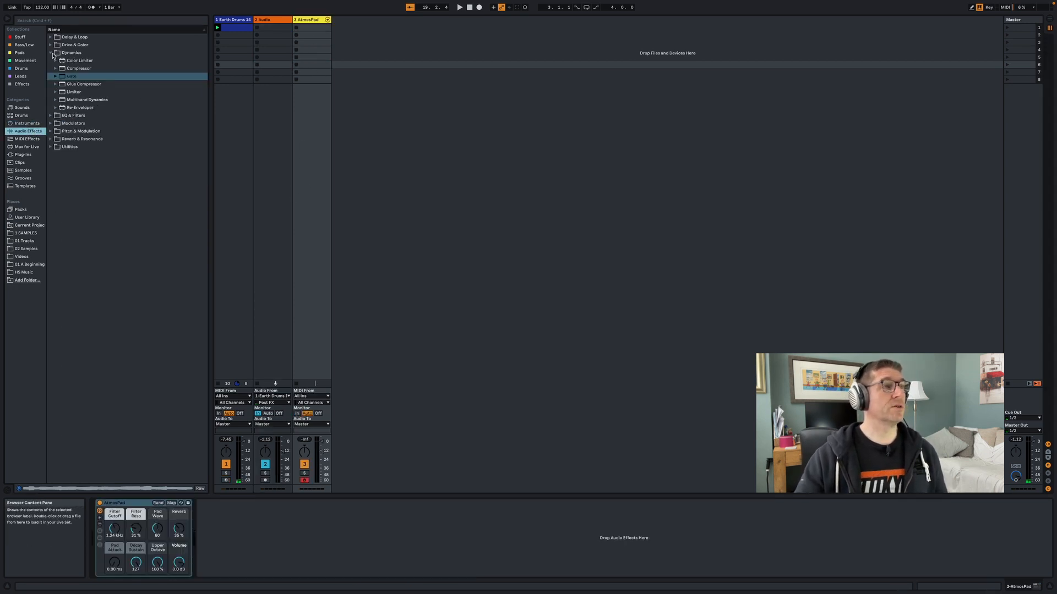
drag(70, 76, 312, 134)
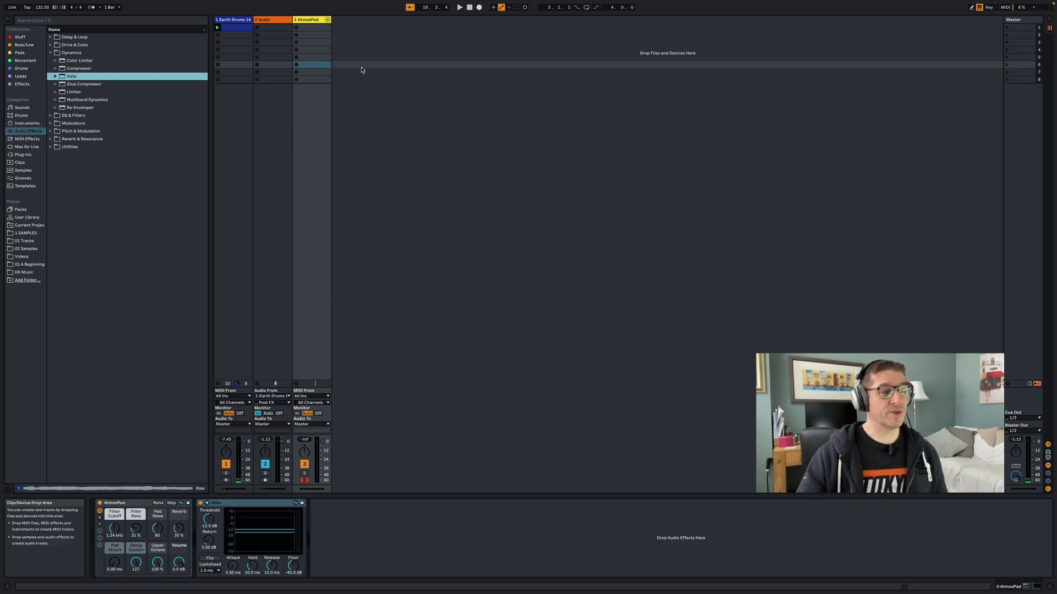
- Create a one-bar clip in the AtmosPad track's first slot with a C3, E3 and A3 chord stretched across the whole bar
double_click(312, 27)
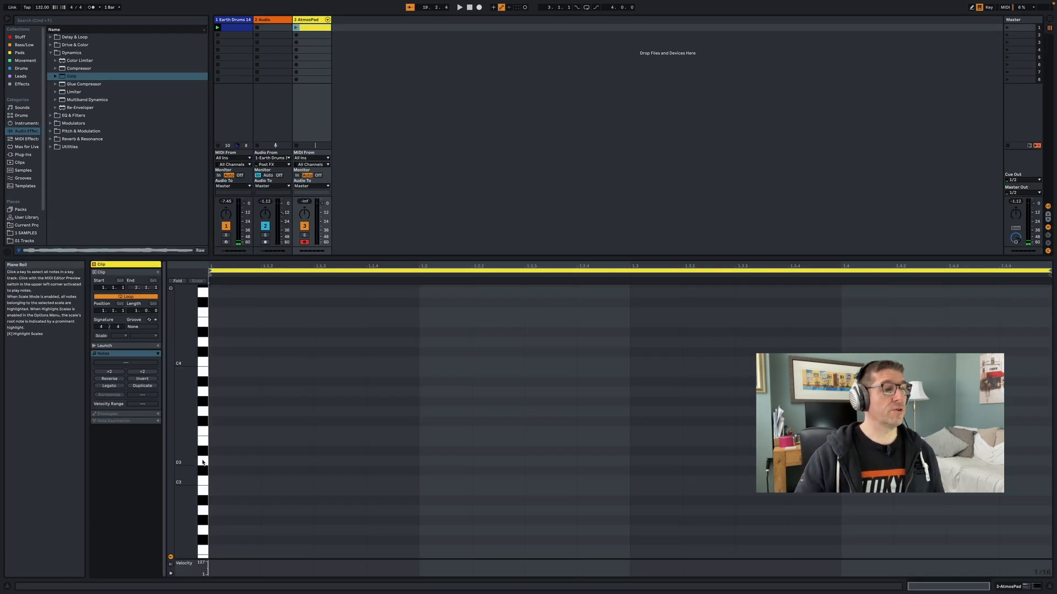
double_click(236, 480)
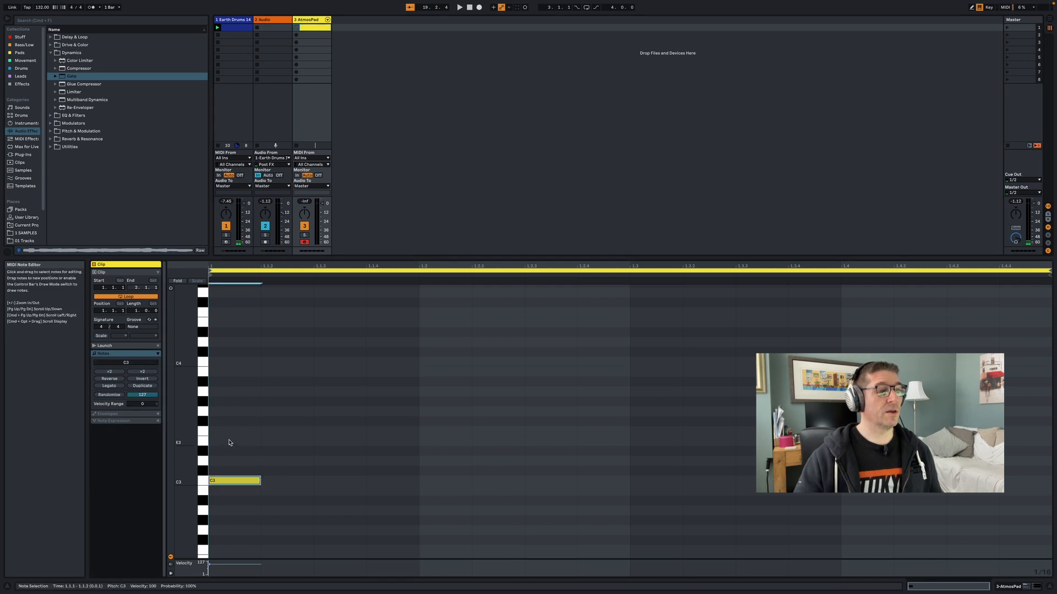
double_click(229, 441)
double_click(225, 390)
drag(265, 346, 1004, 501)
key(shift+Tab)
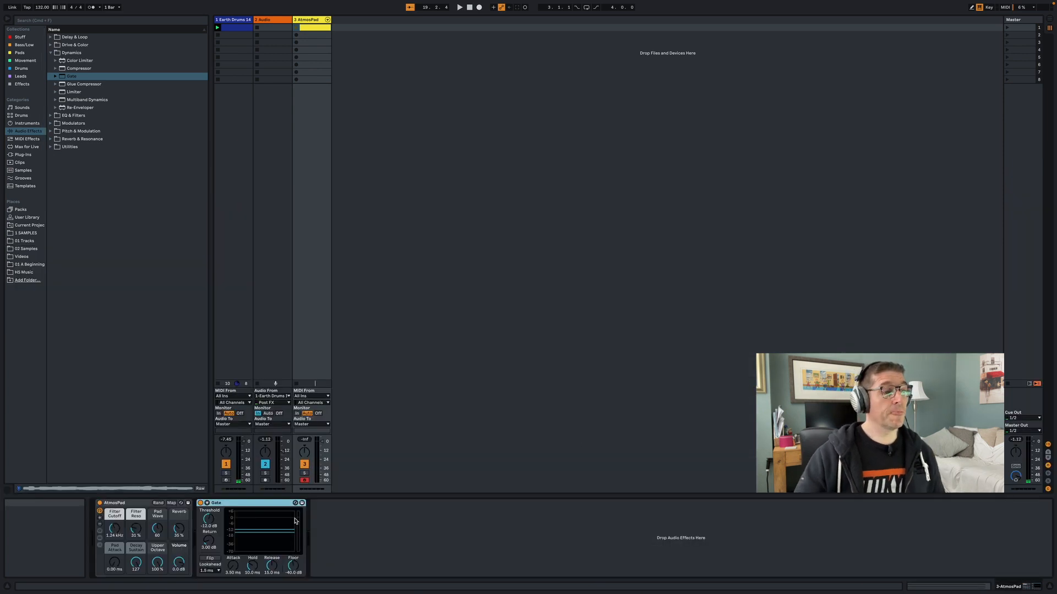
- Sidechain the pad's Gate from 1-Earth Drums 140bpm and play the pad clip with -22.2 dB threshold, 112 ms attack and about 89 ms release
click(208, 504)
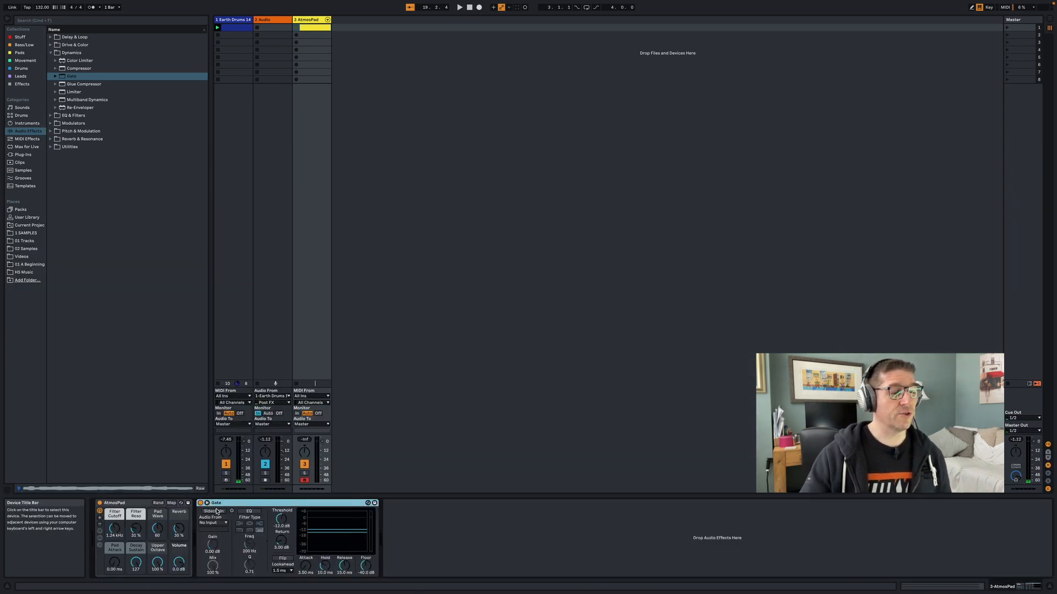
click(225, 523)
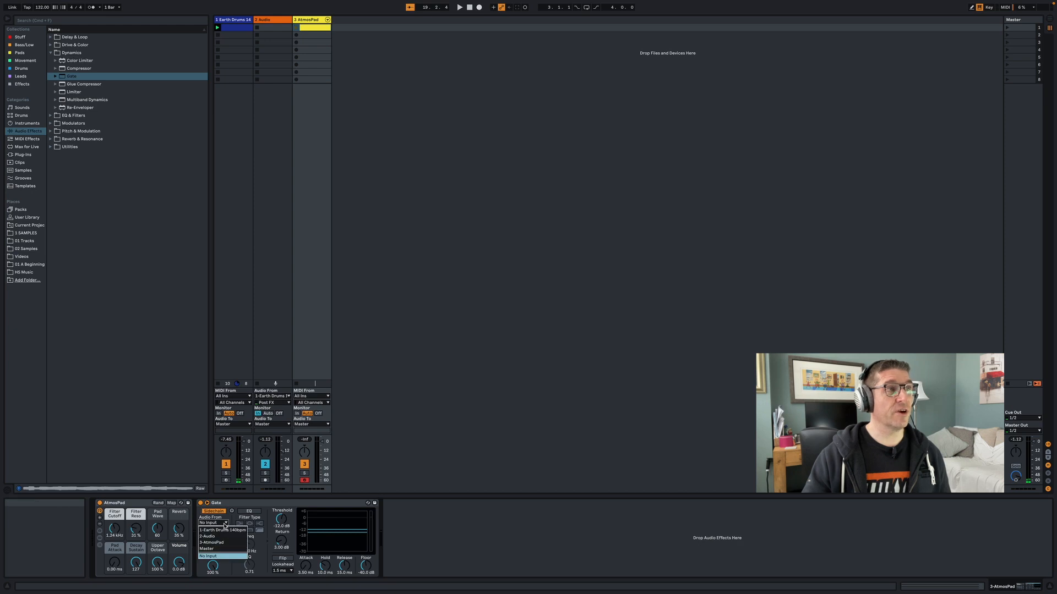
click(222, 530)
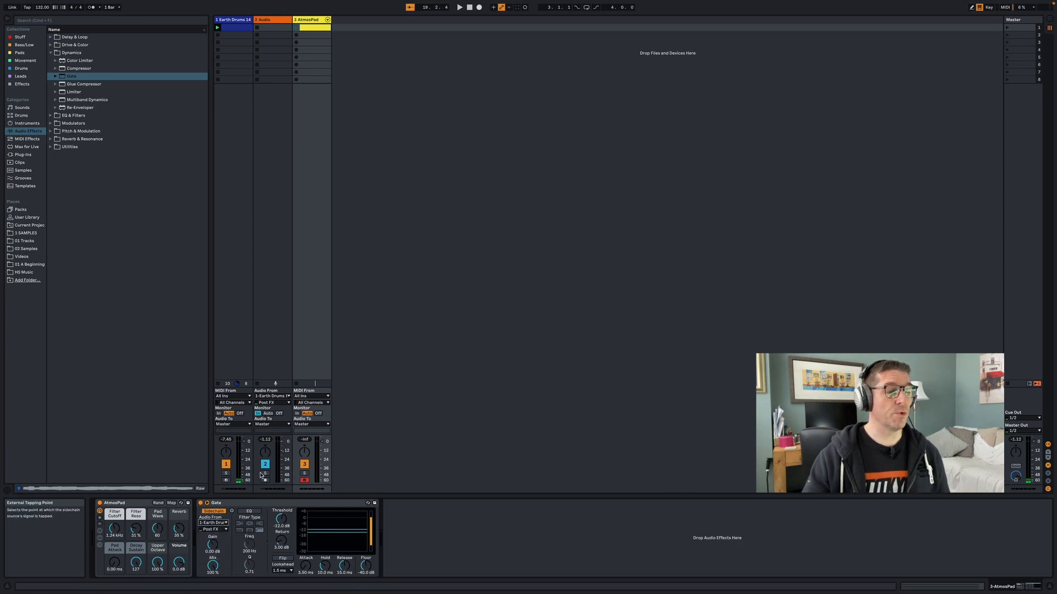
click(304, 474)
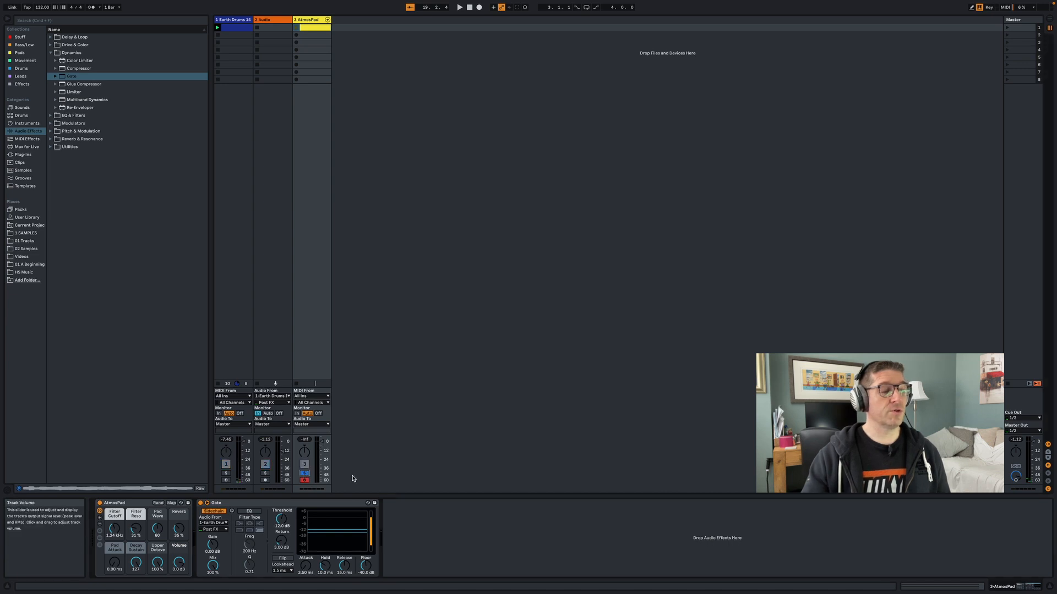
click(296, 28)
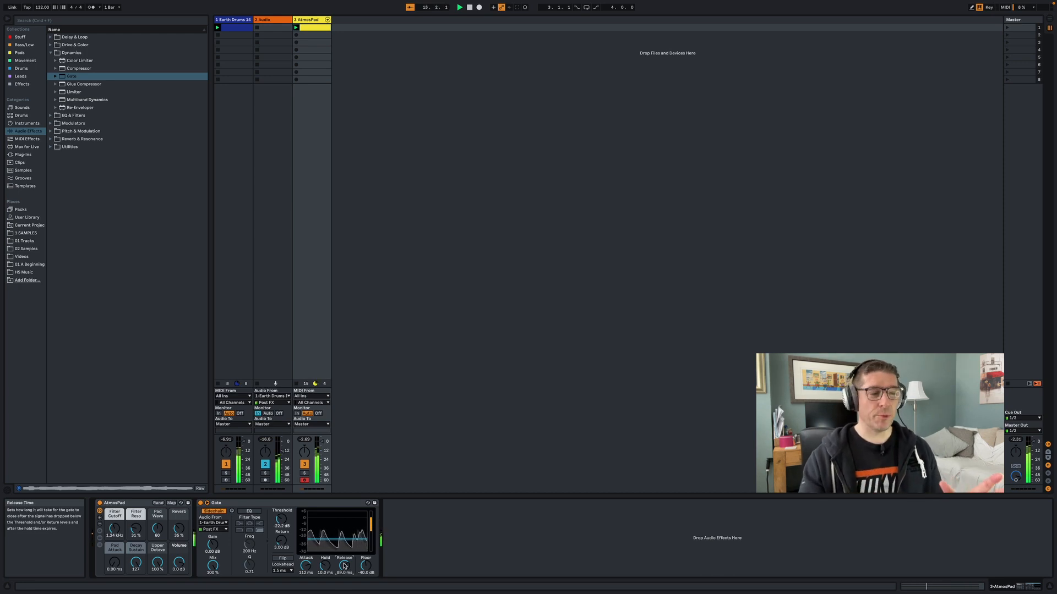
- Mute tracks 1 and 2, load the 808 Kick preset on a new MIDI track, and collapse its Wavetable's expanded view
click(226, 464)
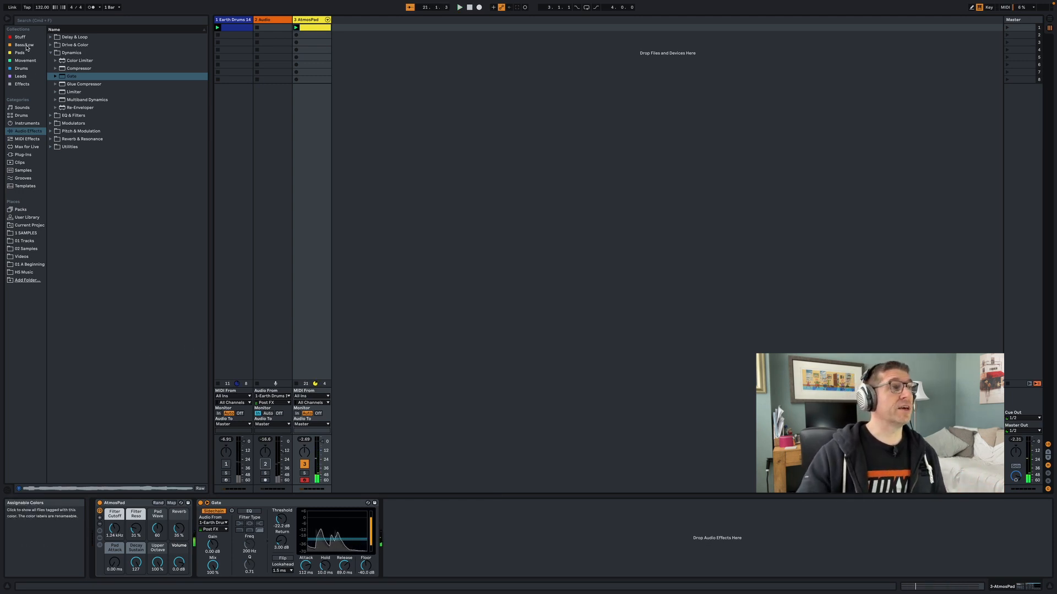
click(22, 68)
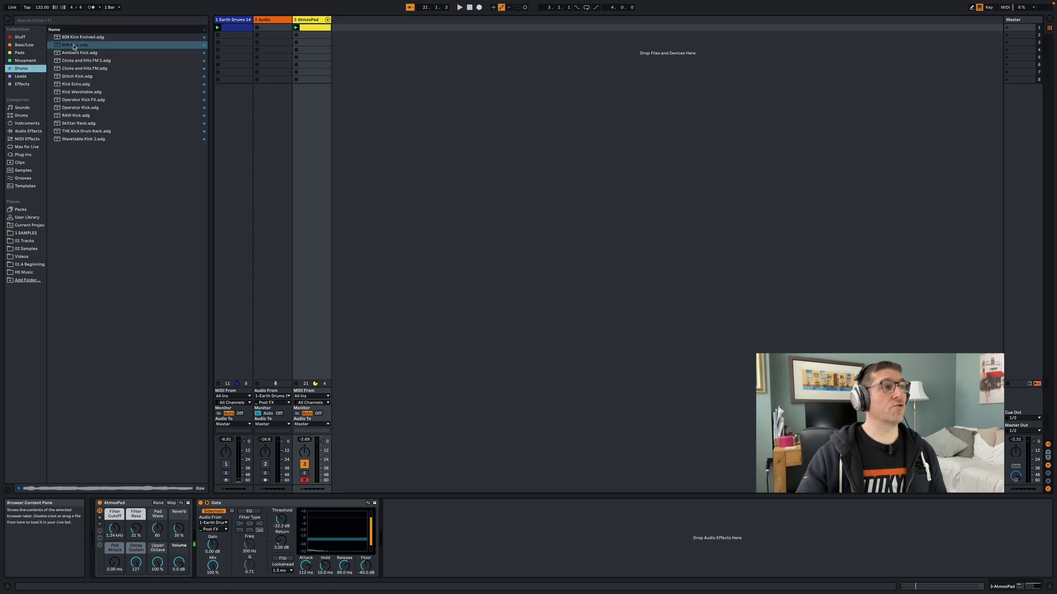
drag(72, 45, 346, 34)
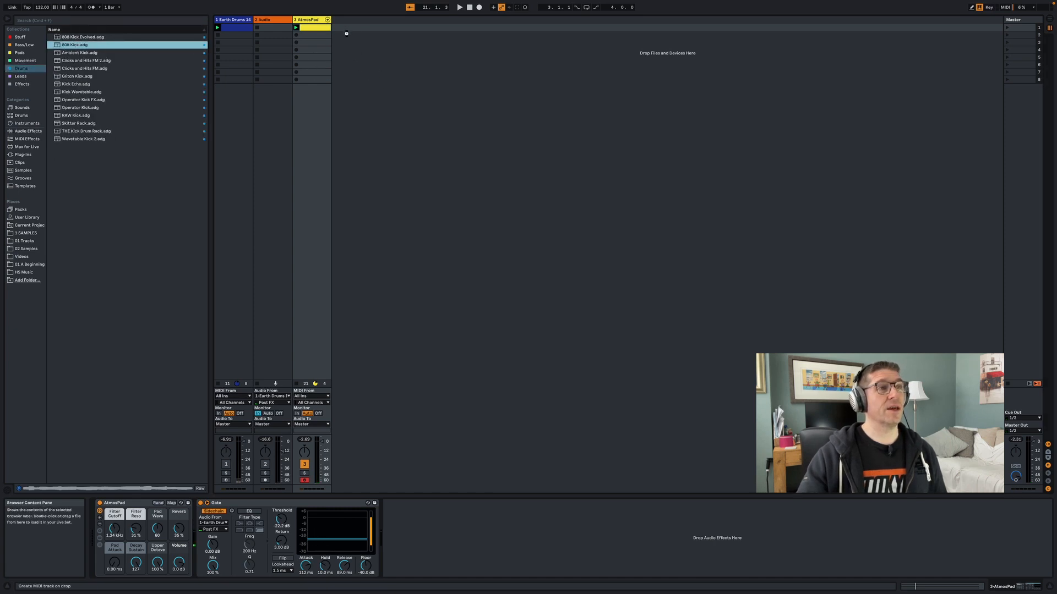
drag(372, 83, 372, 85)
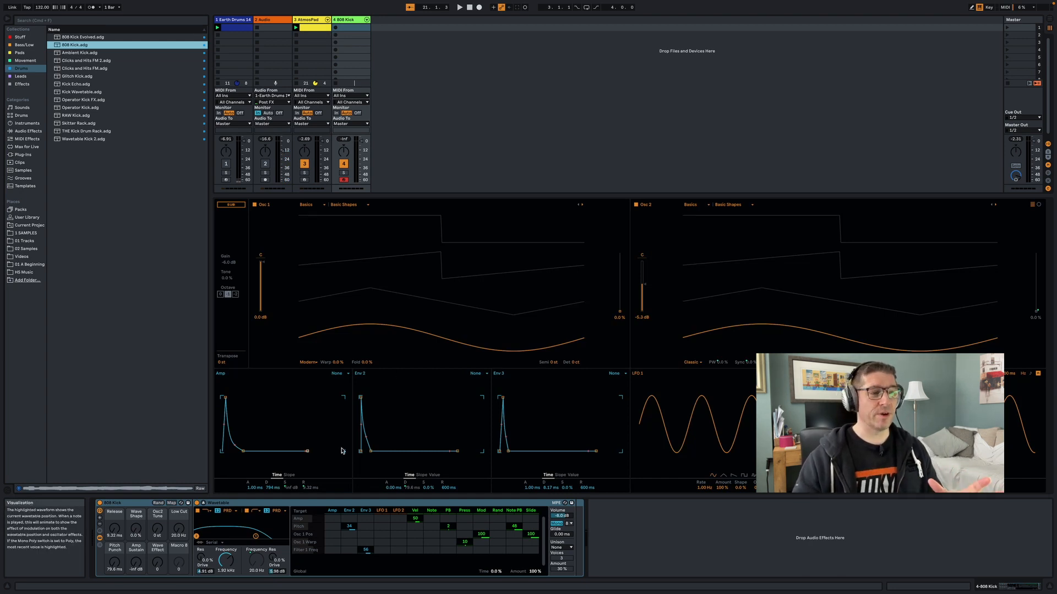
click(202, 503)
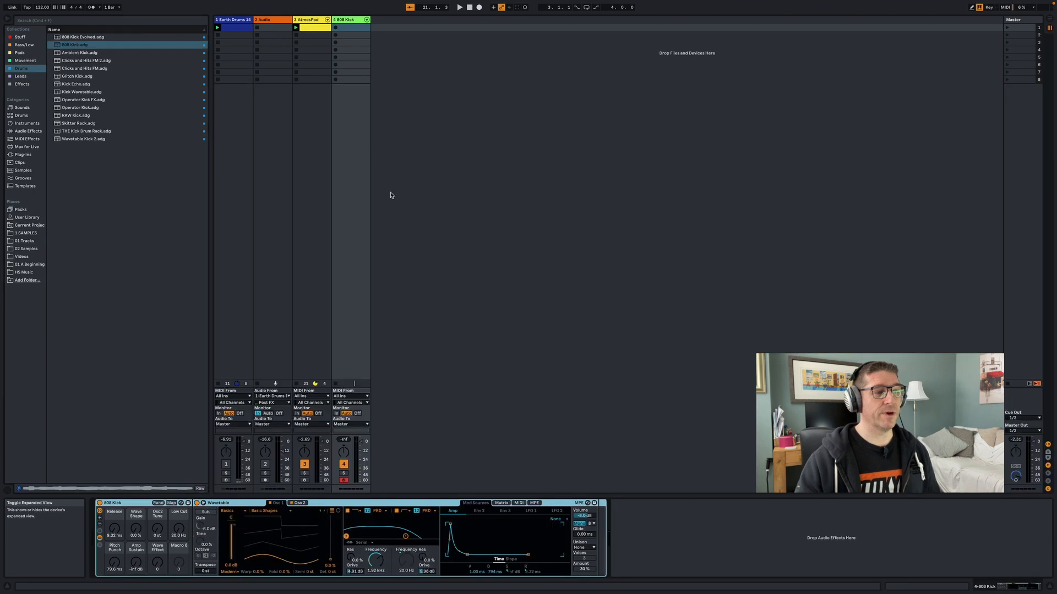
- Create a one-bar clip on the 808 Kick track with an A0 note on each of the four beats, and launch it
key(super+shift+m)
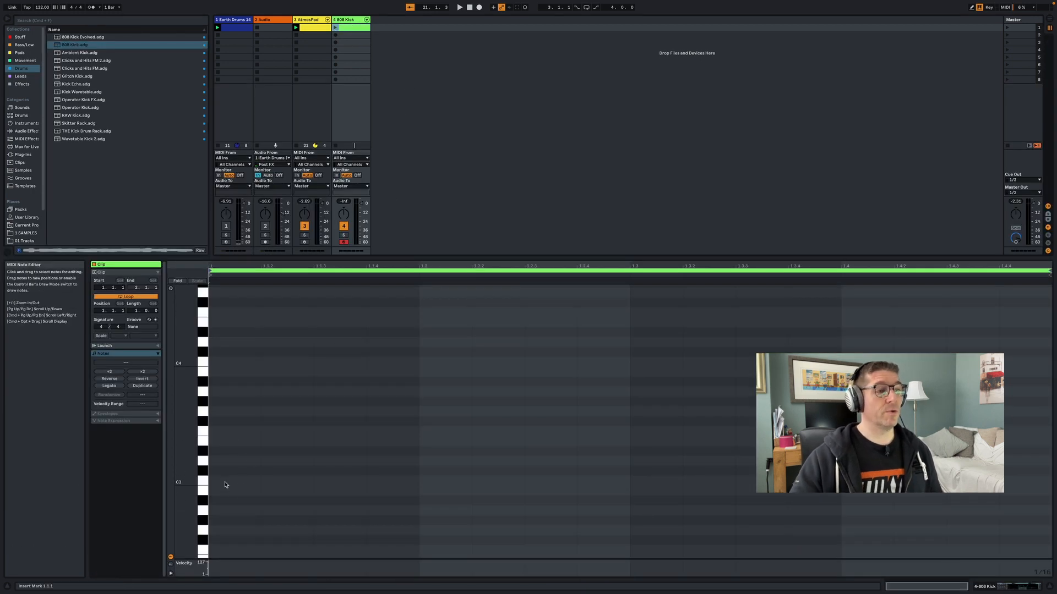
scroll(228, 480, down, 5)
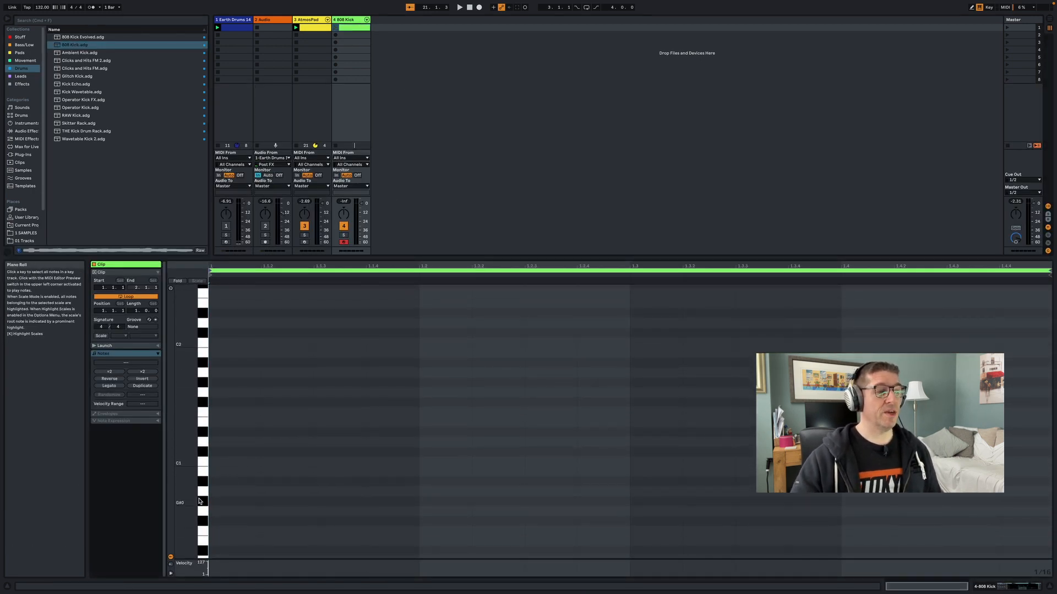
double_click(219, 491)
double_click(470, 491)
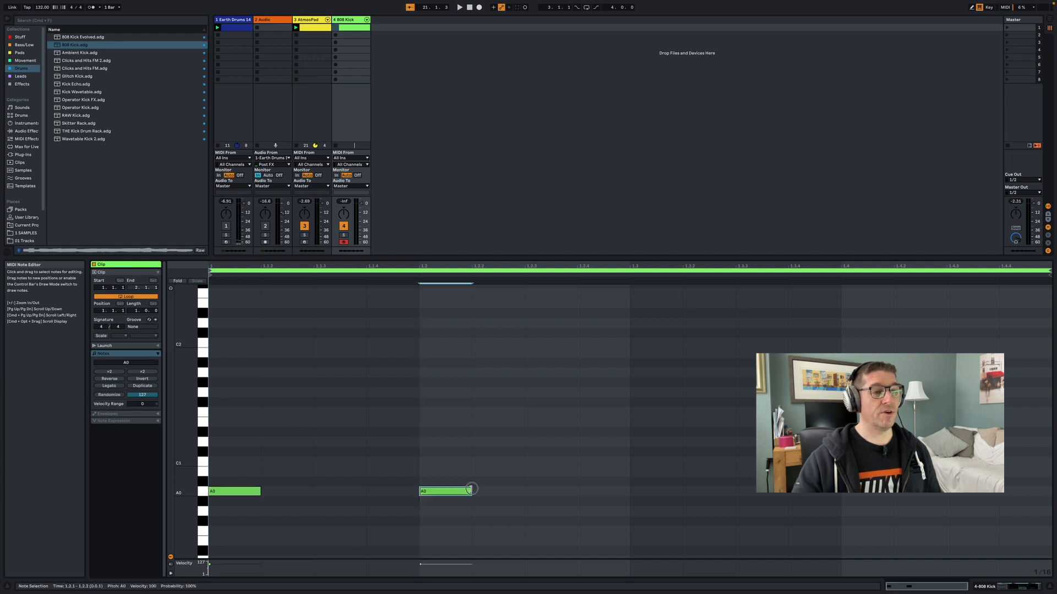
double_click(644, 492)
double_click(861, 491)
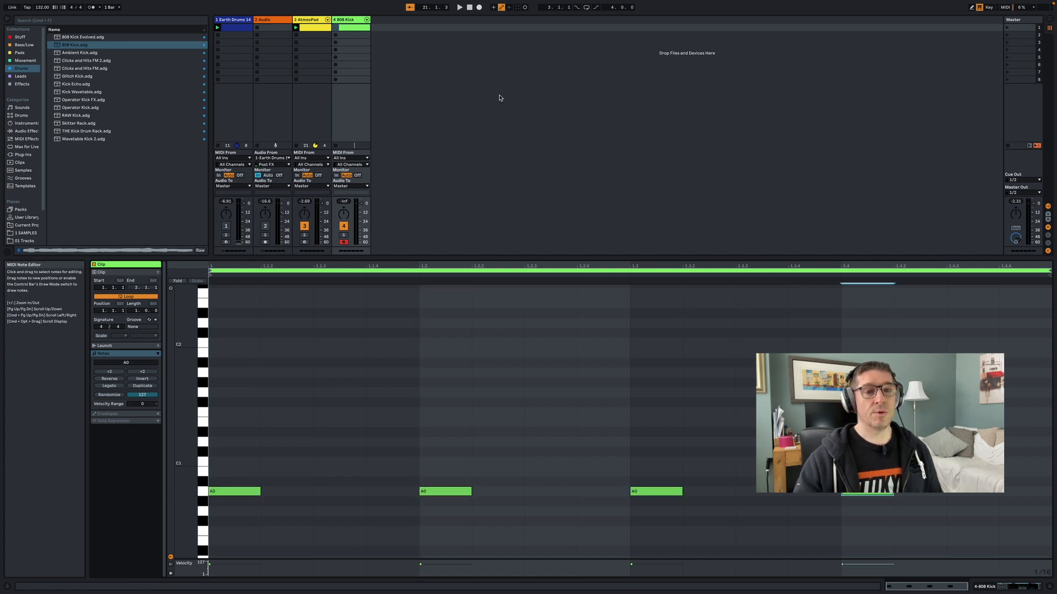
click(337, 28)
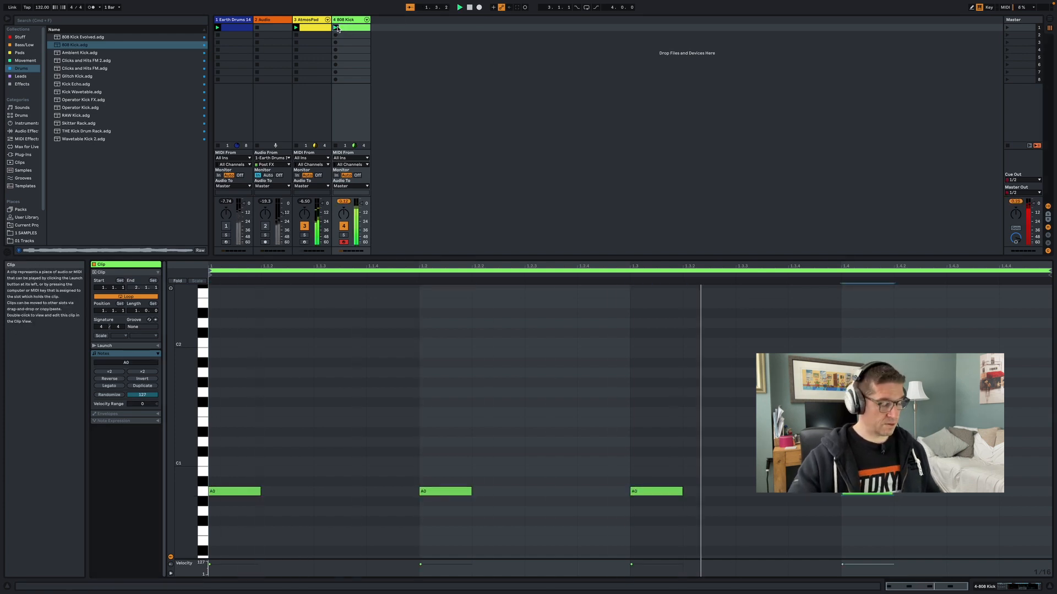
key(shift+Tab)
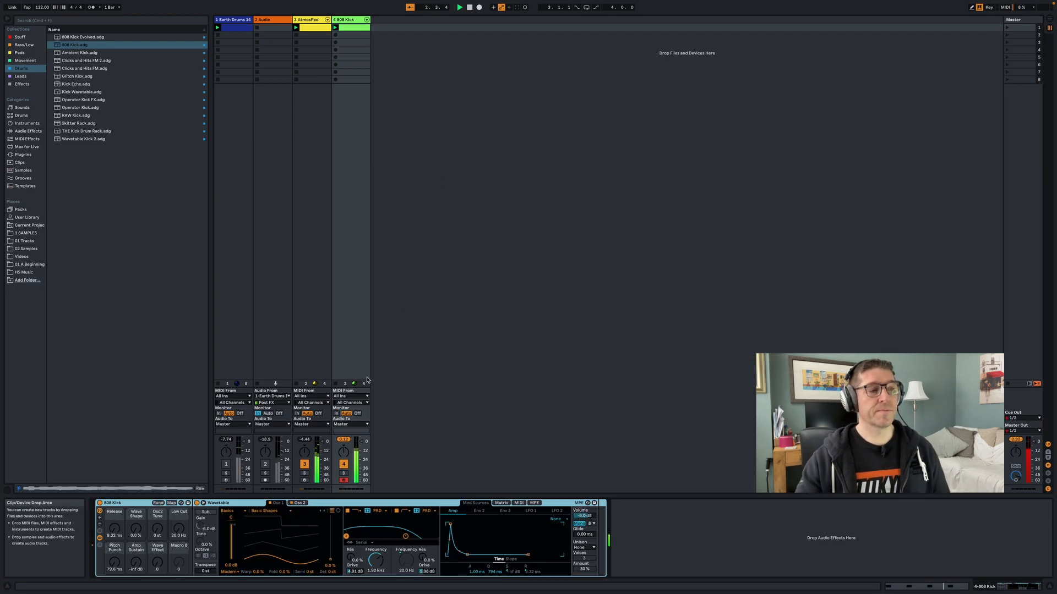
- Search the drum presets for 909 and load 909 Core Kit onto a new MIDI track
click(220, 333)
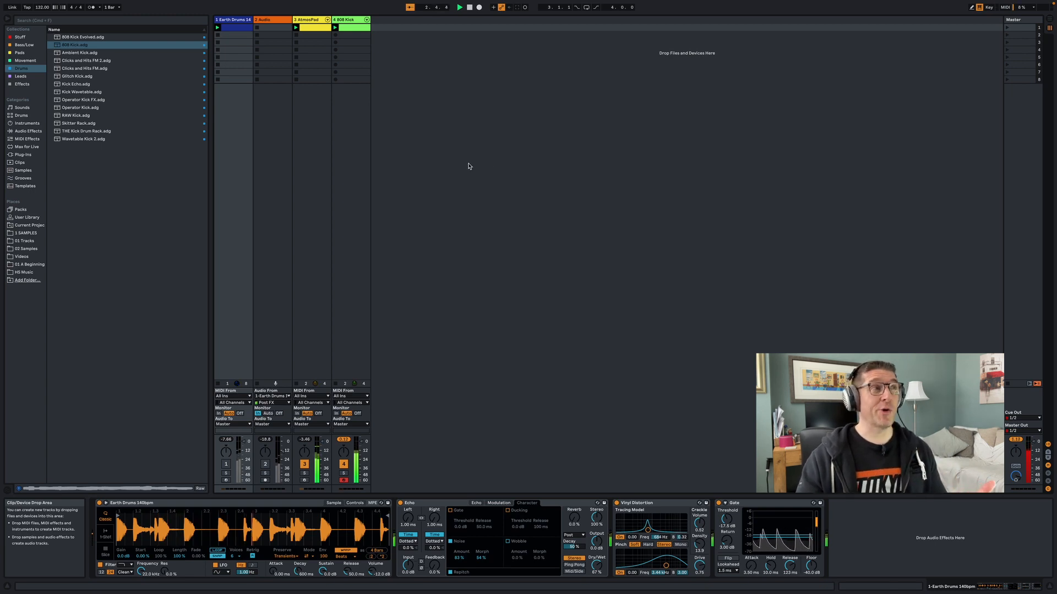
click(21, 116)
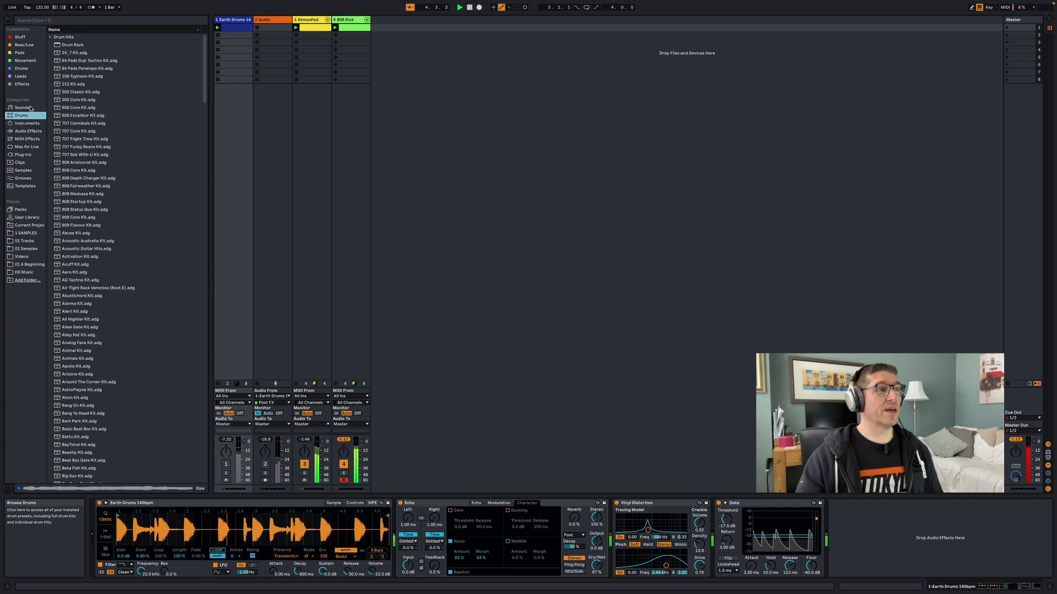
click(82, 20)
text(909)
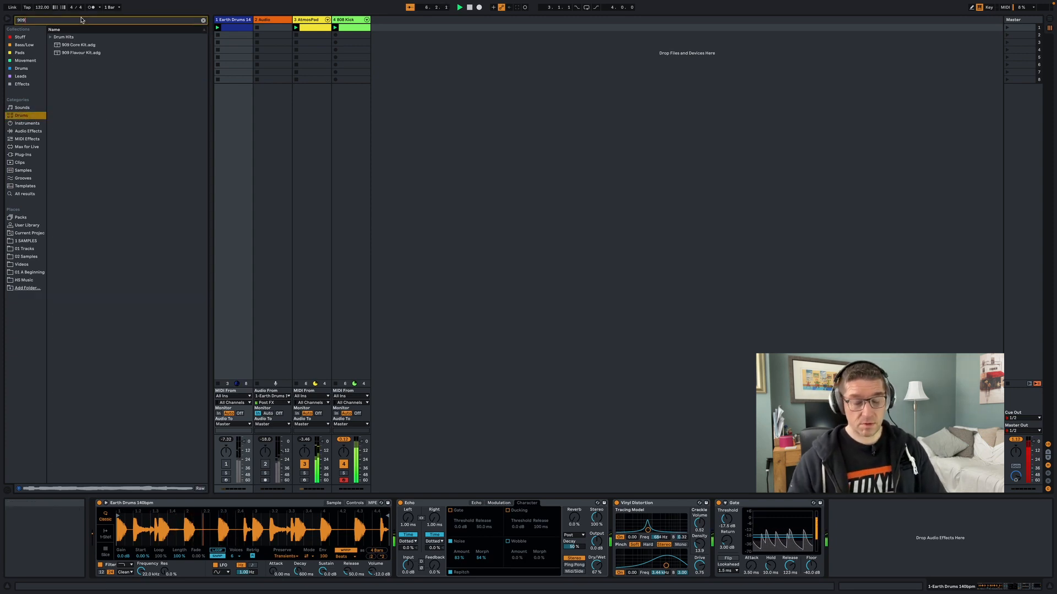
drag(77, 45, 429, 31)
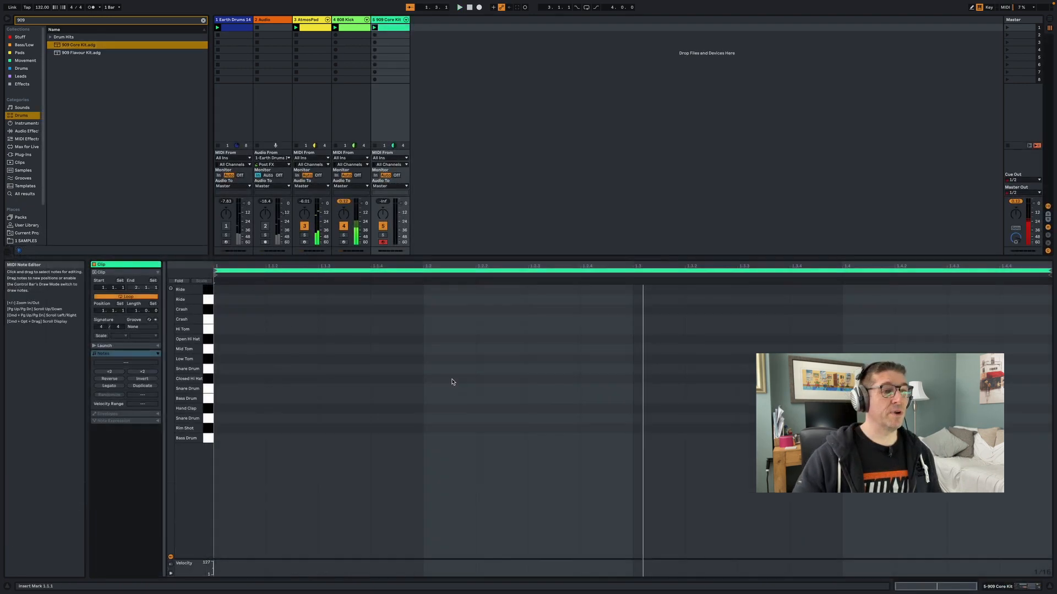
- Fill the one-bar 909 Core Kit clip with Closed Hi Hat notes on the second and fourth sixteenths of every beat, and start playback
double_click(279, 382)
click(385, 379)
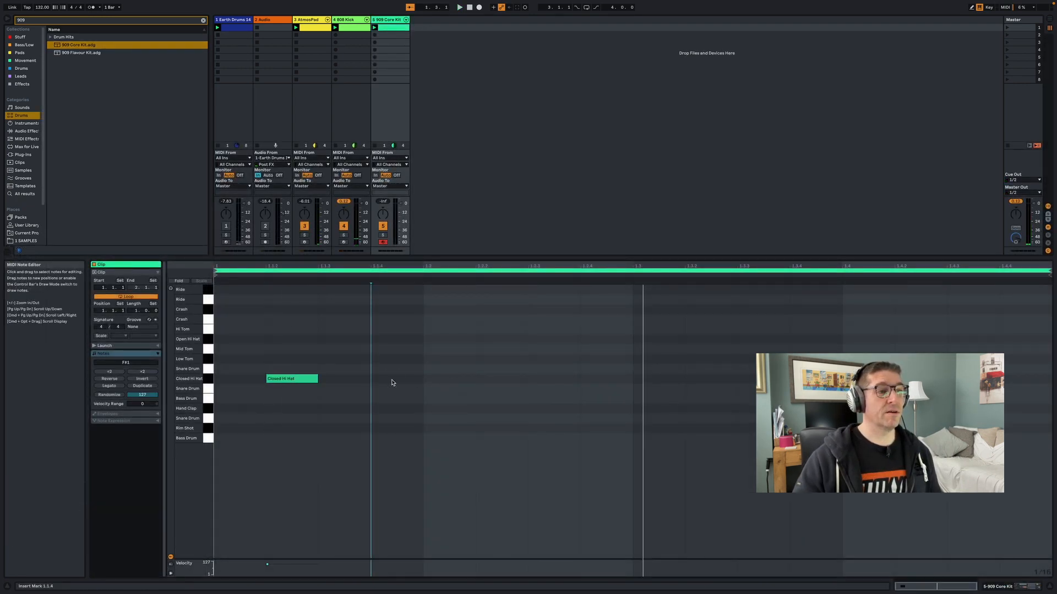
double_click(394, 380)
drag(413, 404, 264, 348)
key(super+d)
key(super+d)
key(super+d)
key(space)
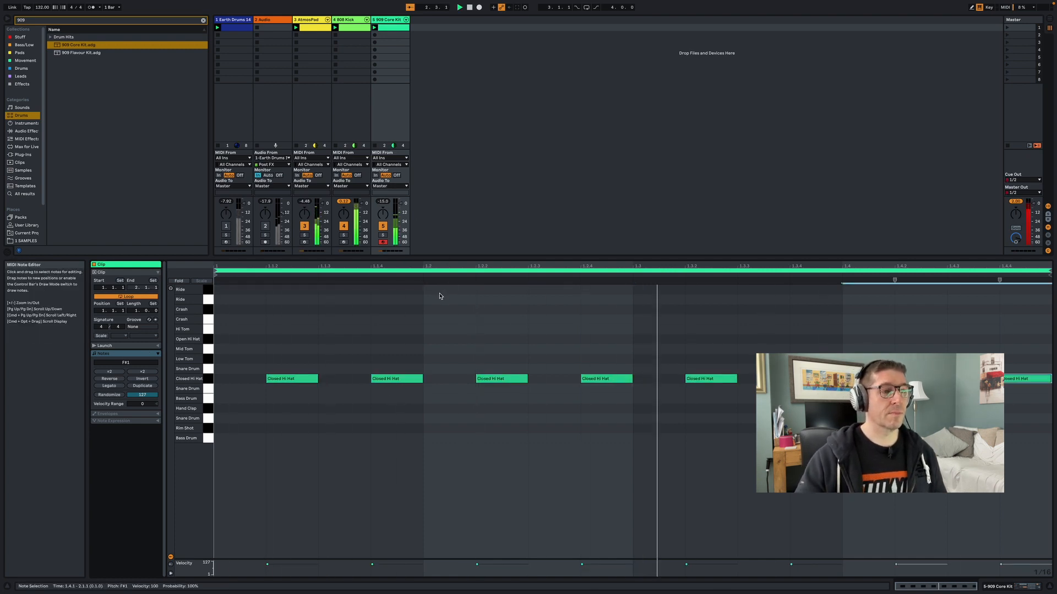
- Add Open Hi Hat notes at 1.2 and 1.3.3 and a Hand Clap note at 1.2 in the 909 Core Kit clip
click(391, 379)
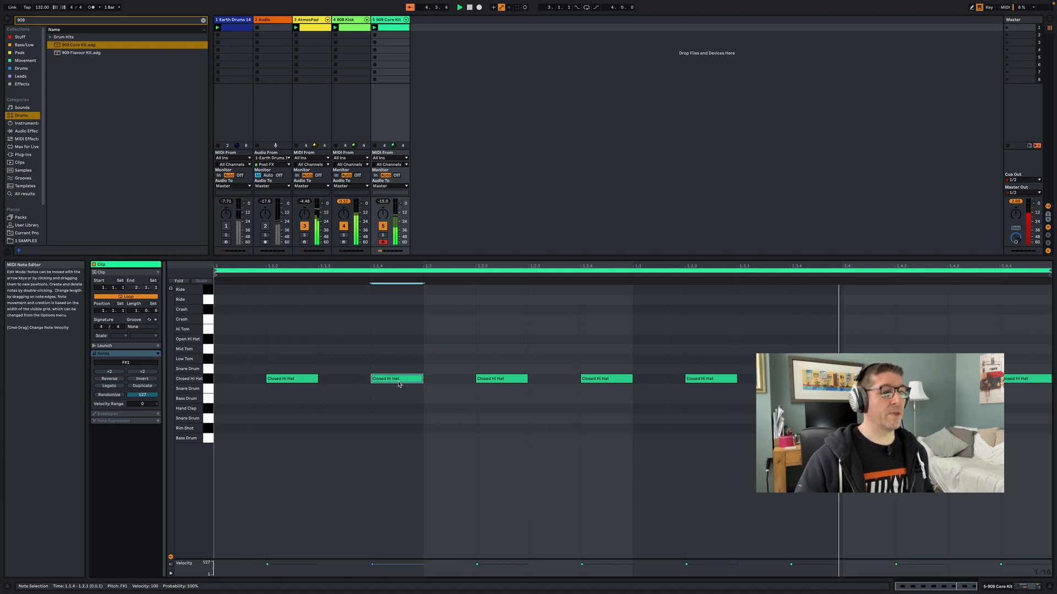
drag(396, 380, 761, 340)
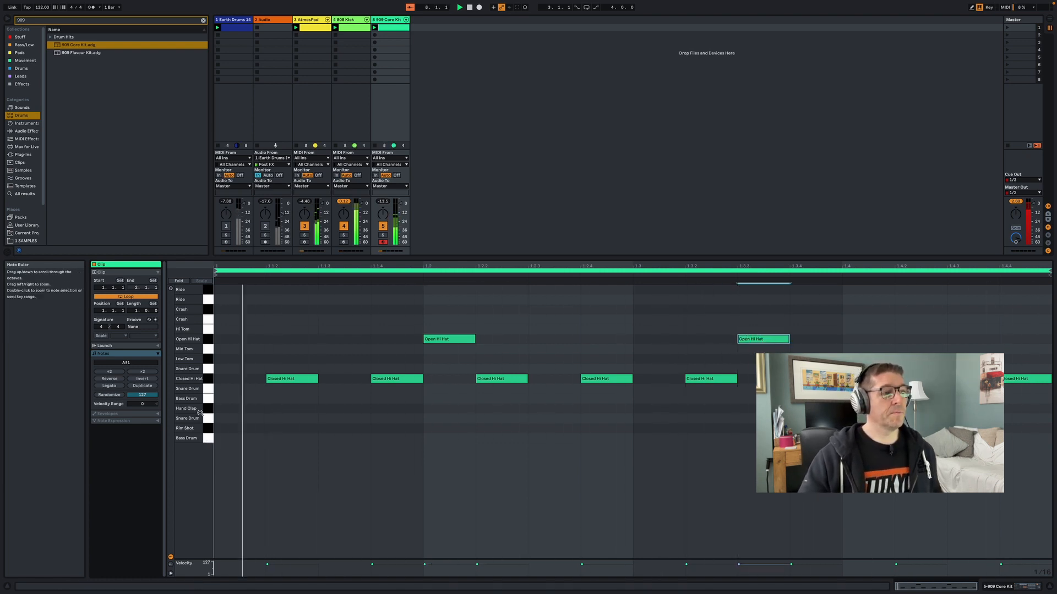
click(451, 409)
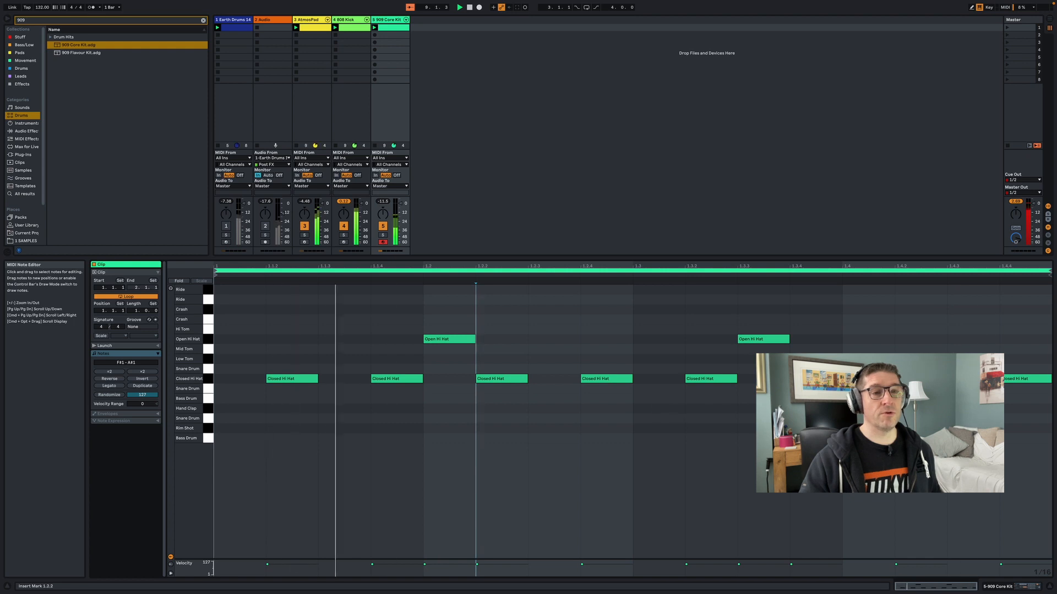
double_click(763, 409)
double_click(459, 411)
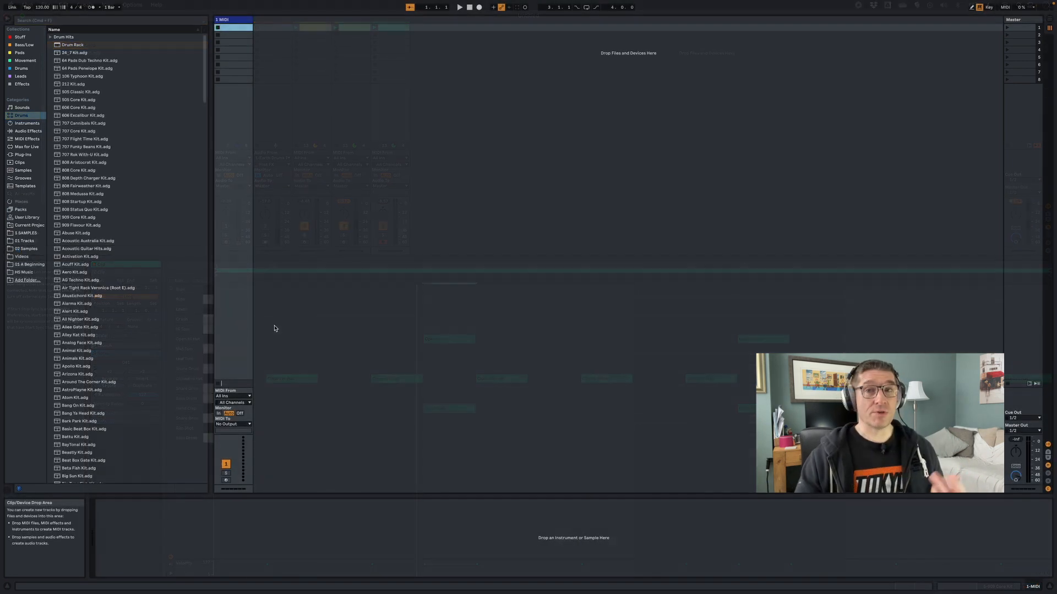
- Search the instruments for choir, audition the Wavetable voice presets, and load Soft Choir onto the MIDI track
click(27, 123)
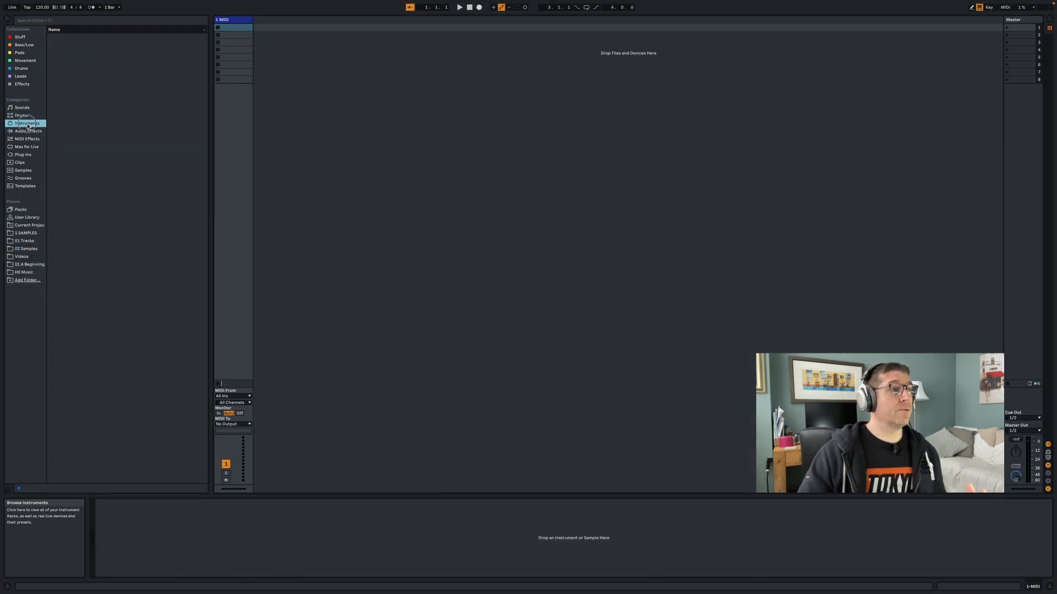
click(96, 20)
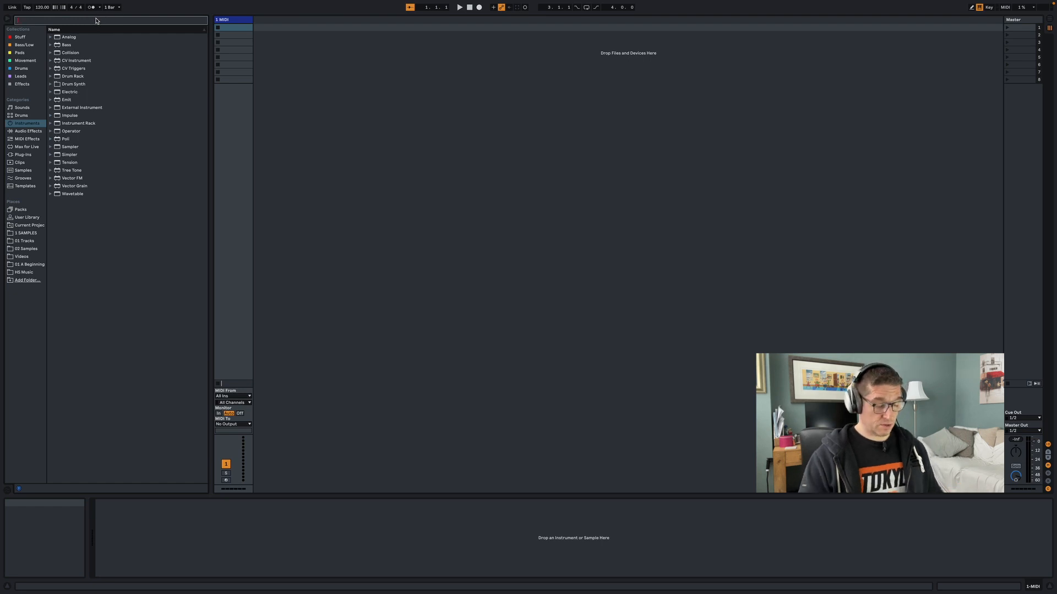
text(choir)
key(Down)
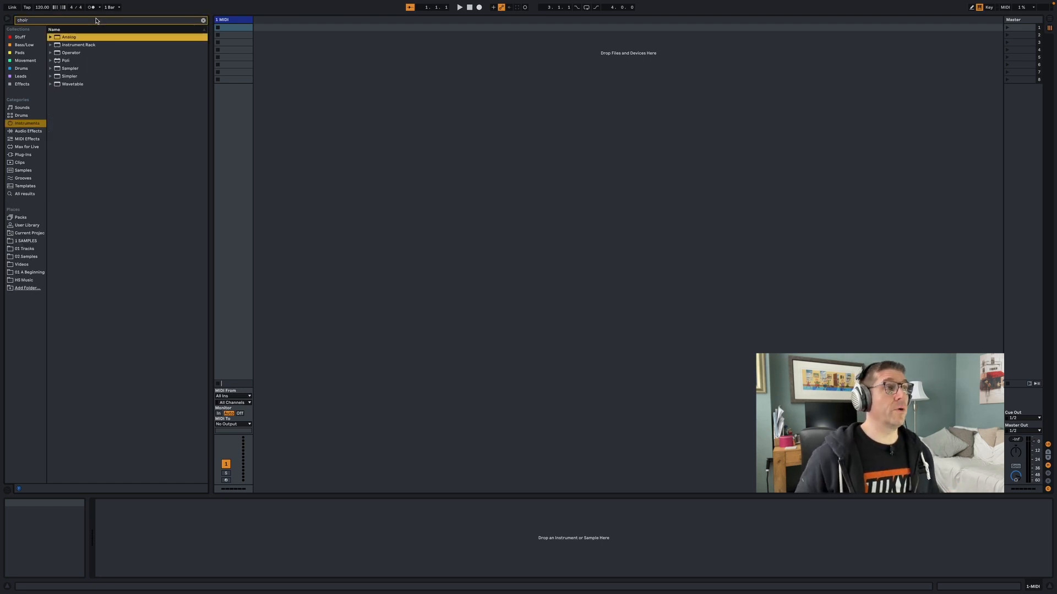
click(50, 83)
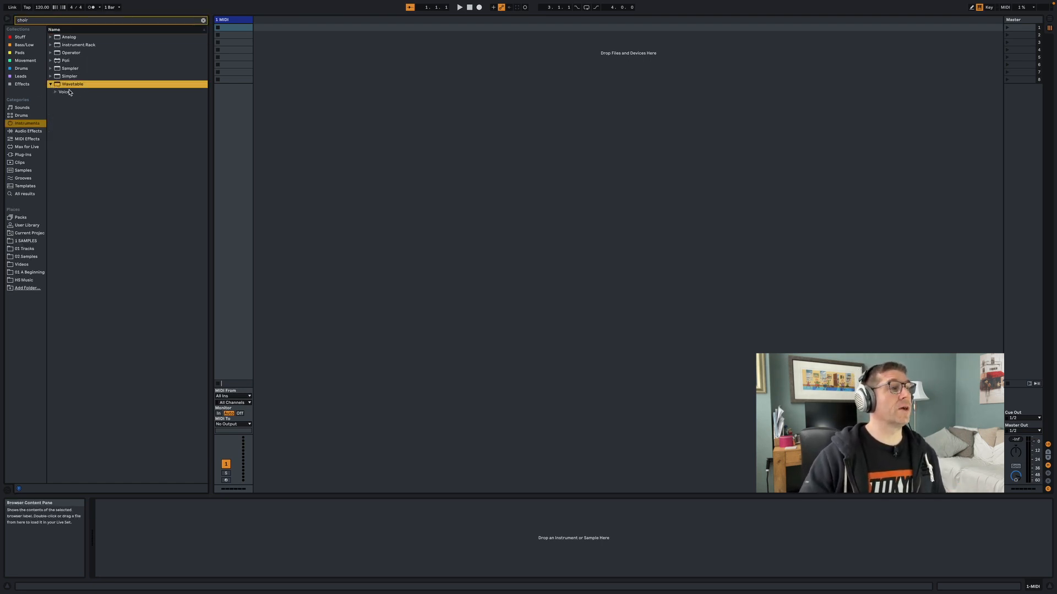
click(57, 93)
click(82, 101)
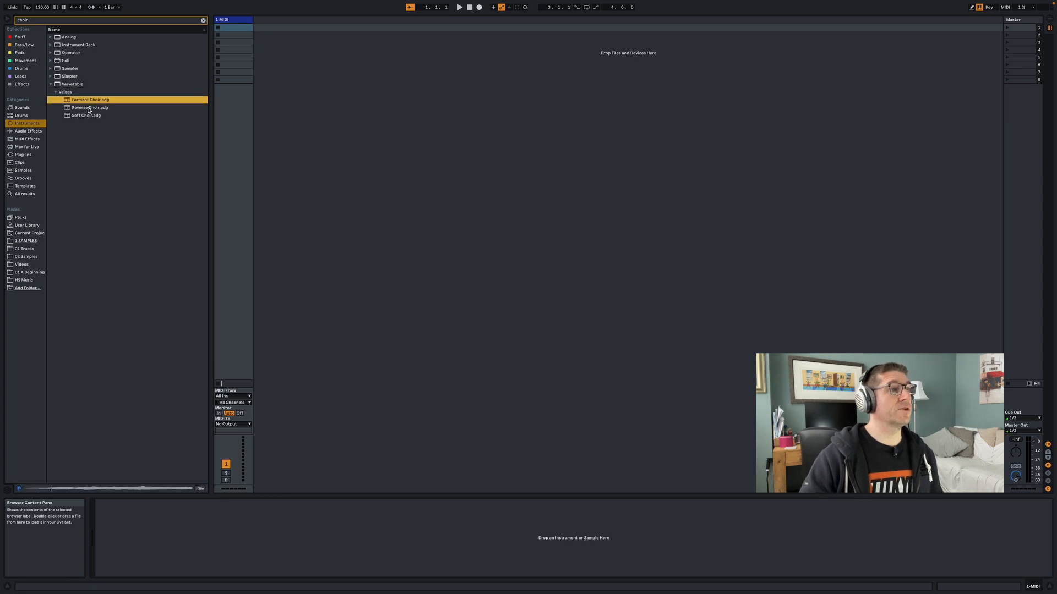
click(90, 108)
click(91, 117)
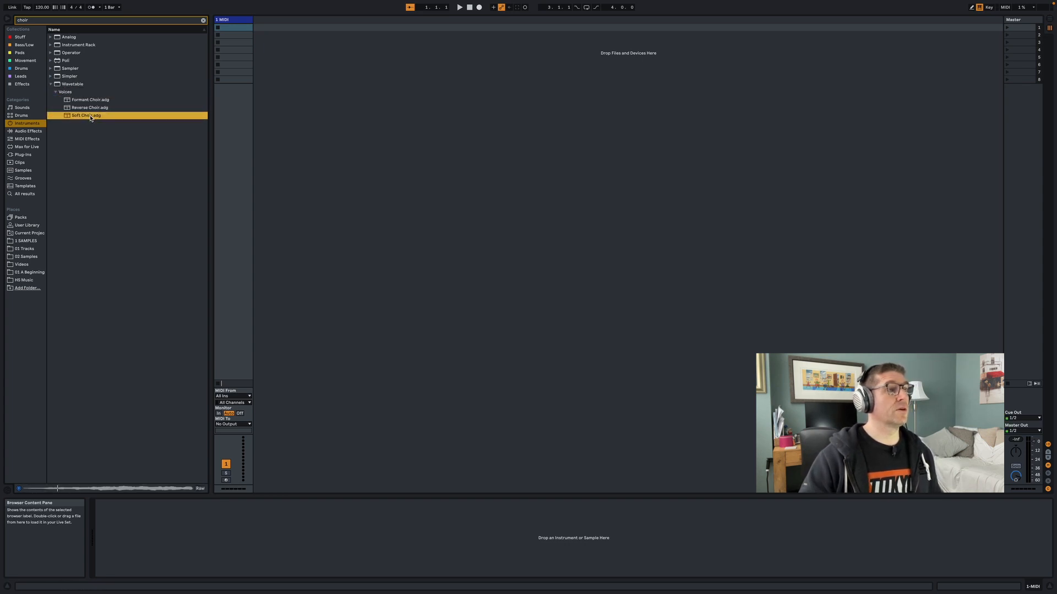
drag(90, 118, 231, 108)
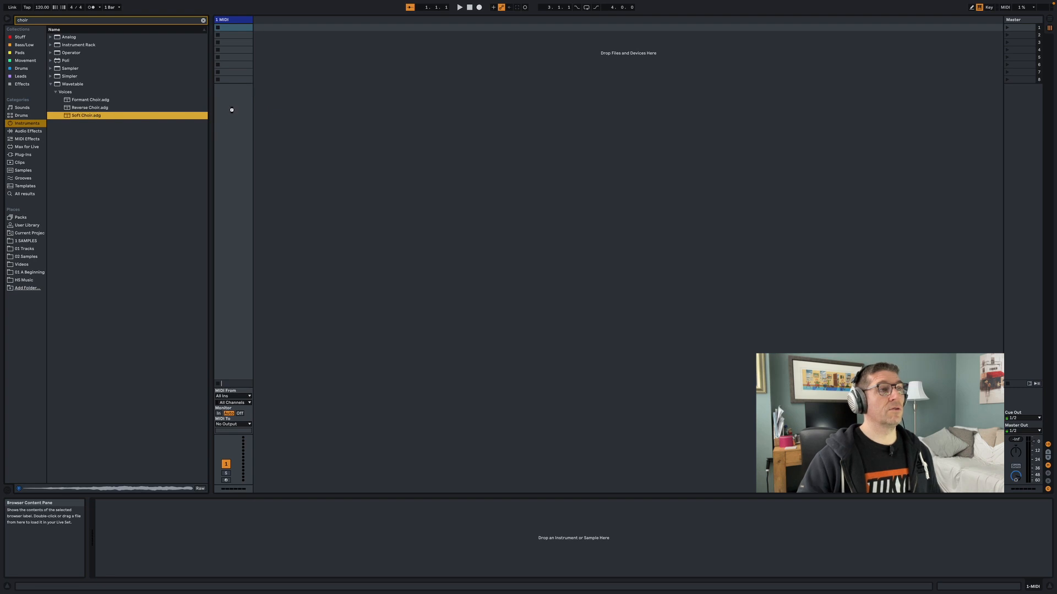
- Create a clip in the Soft Choir track's first slot, add a G2 note at its start, and set the loop length to 4 bars
double_click(234, 27)
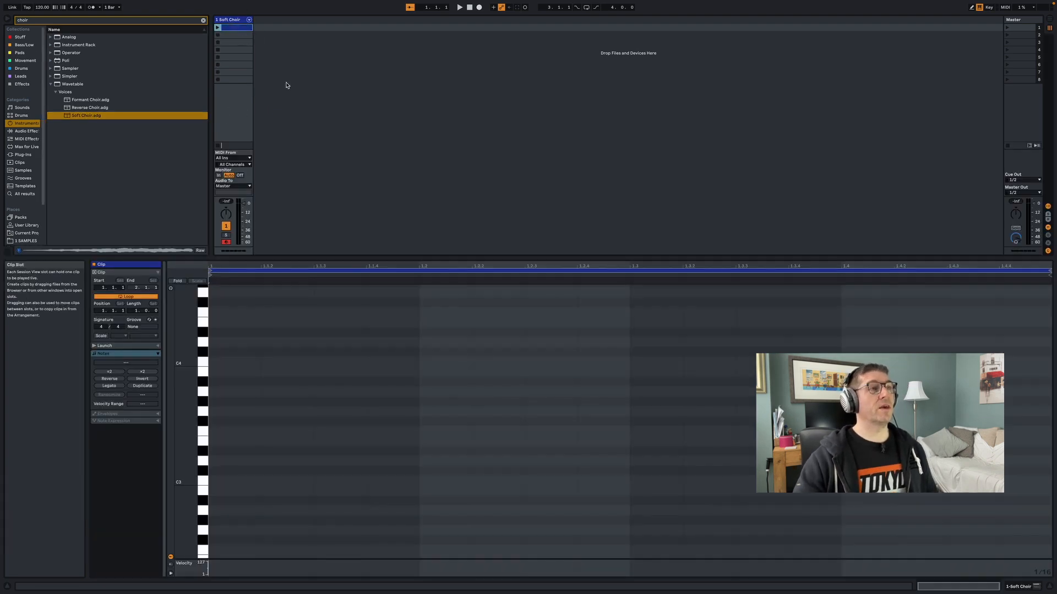
scroll(251, 505, down, 3)
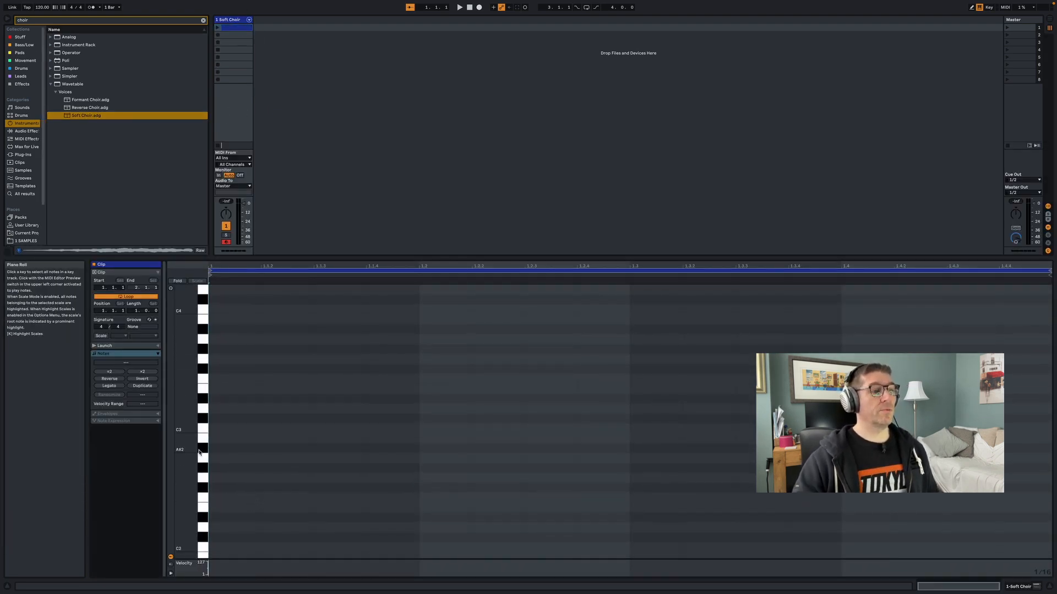
double_click(225, 479)
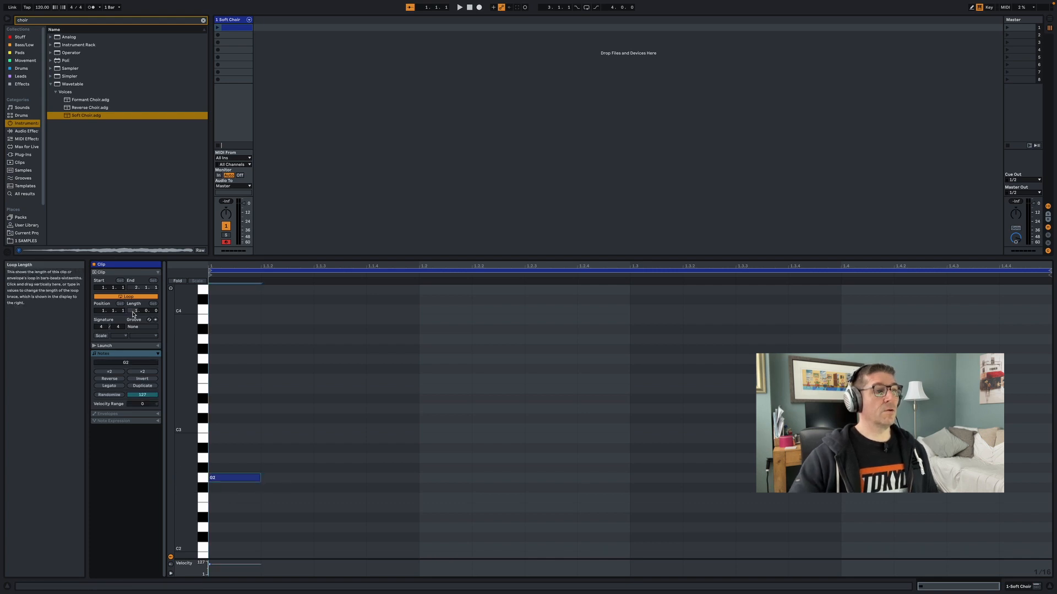
text(4)
key(Return)
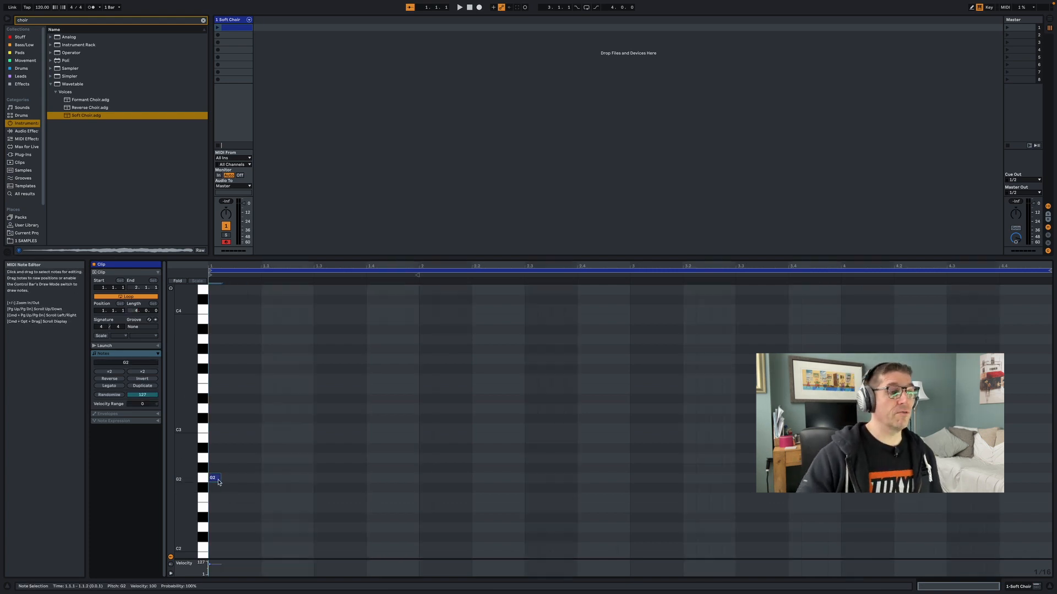
- Extend G2 to about 2.4.3 and copy it as a D#2 from 3.1.1 to 3.4.3 and an F2 from 4.1.1 to 4.4.3
drag(220, 480, 672, 518)
key(super+d)
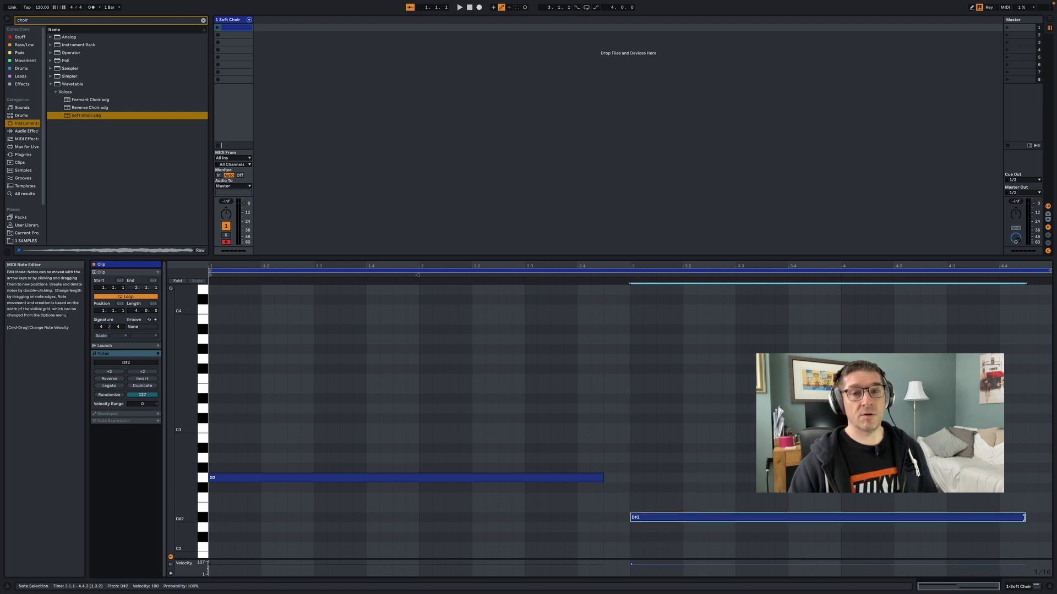
drag(1022, 522, 819, 526)
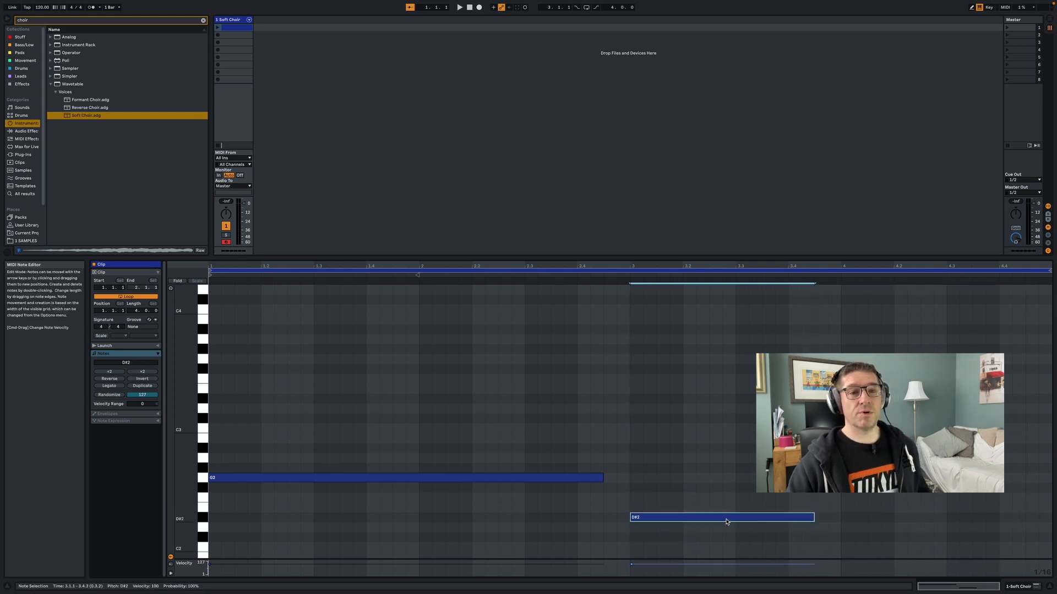
drag(726, 522, 932, 497)
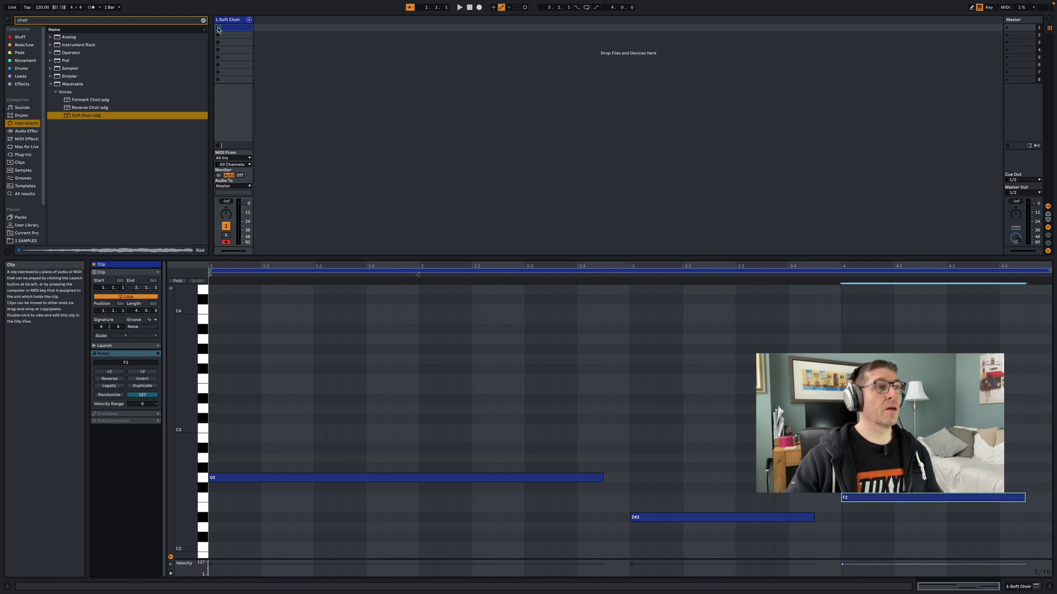
- Play the Soft Choir clip, jumping ahead to bars 3 and 4 to hear the D#2 and F2 notes
key(space)
key(space)
click(626, 276)
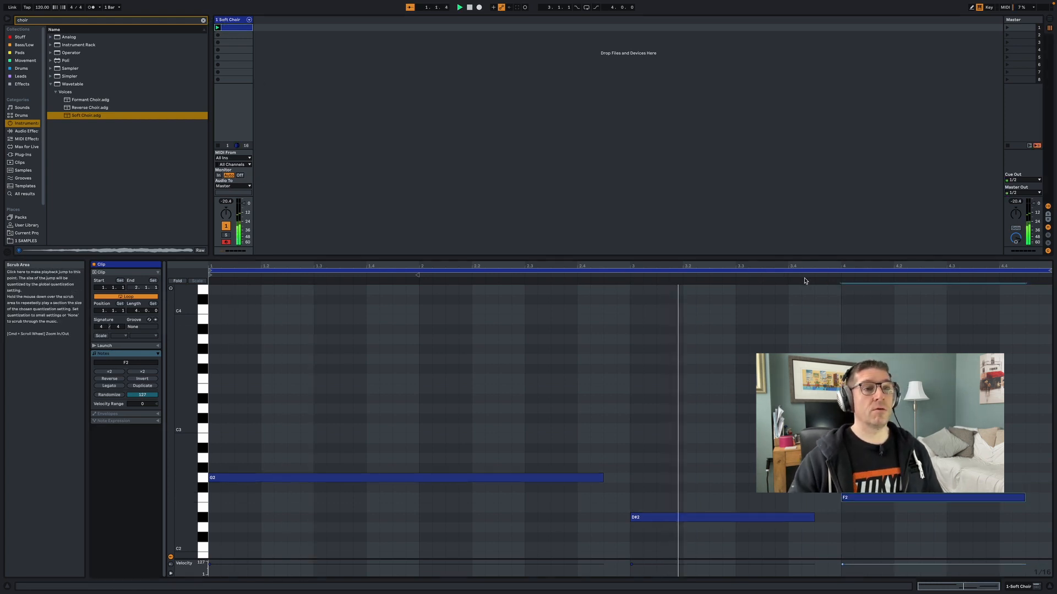
key(space)
click(837, 274)
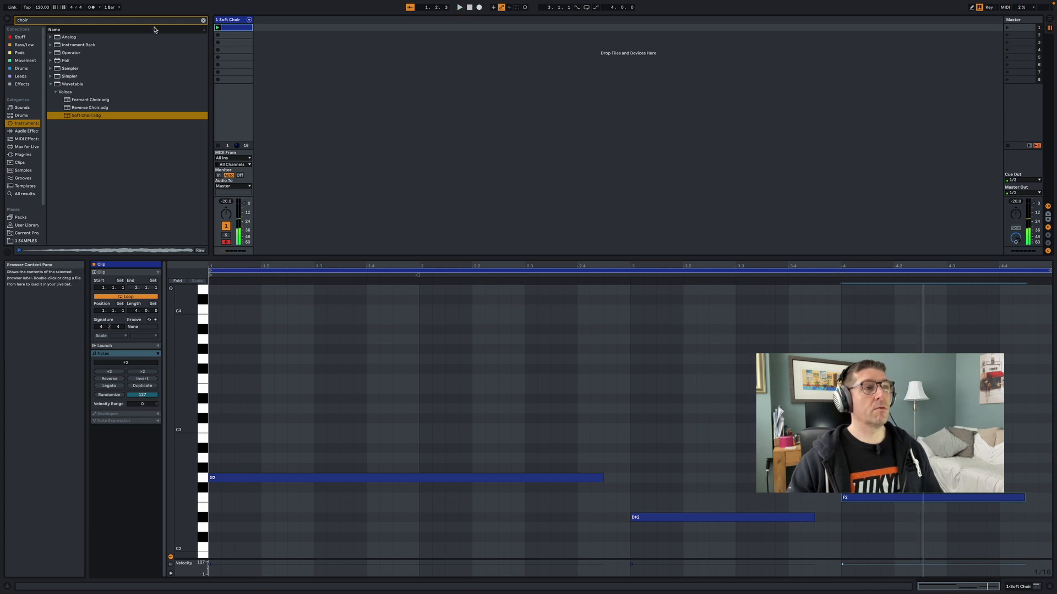
- Show the Soft Choir track's devices, clear the browser search, and add a Gate from the Dynamics effects after the instrument
key(shift+Tab)
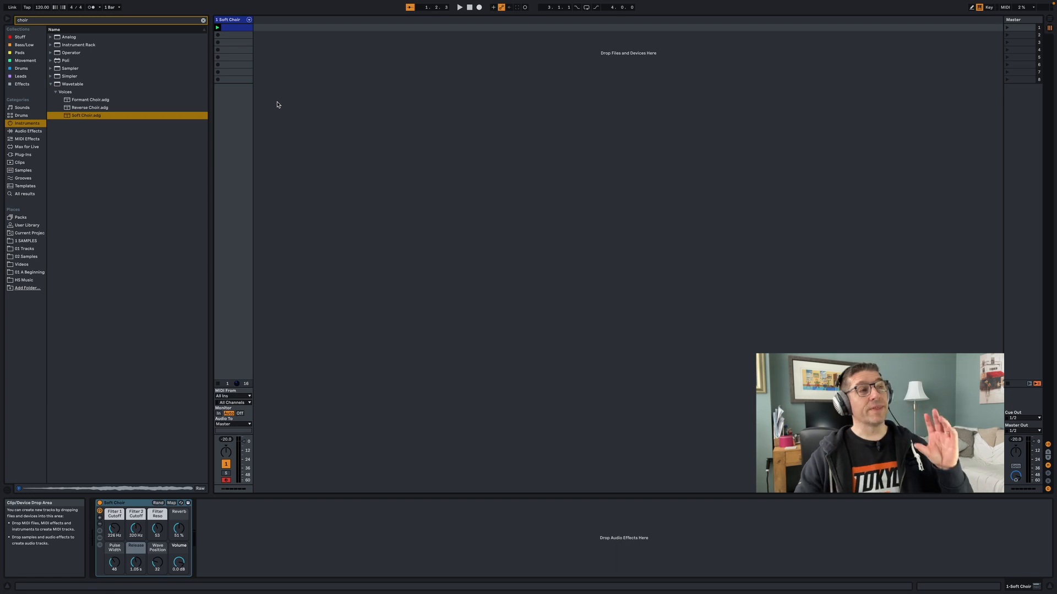
click(202, 21)
click(35, 132)
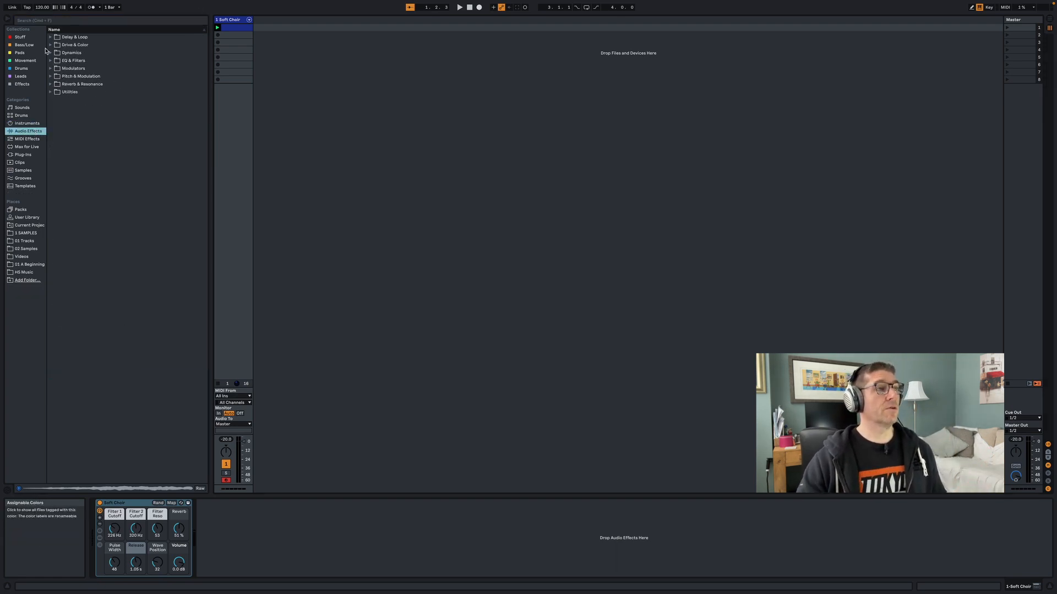
click(51, 53)
drag(71, 77, 209, 529)
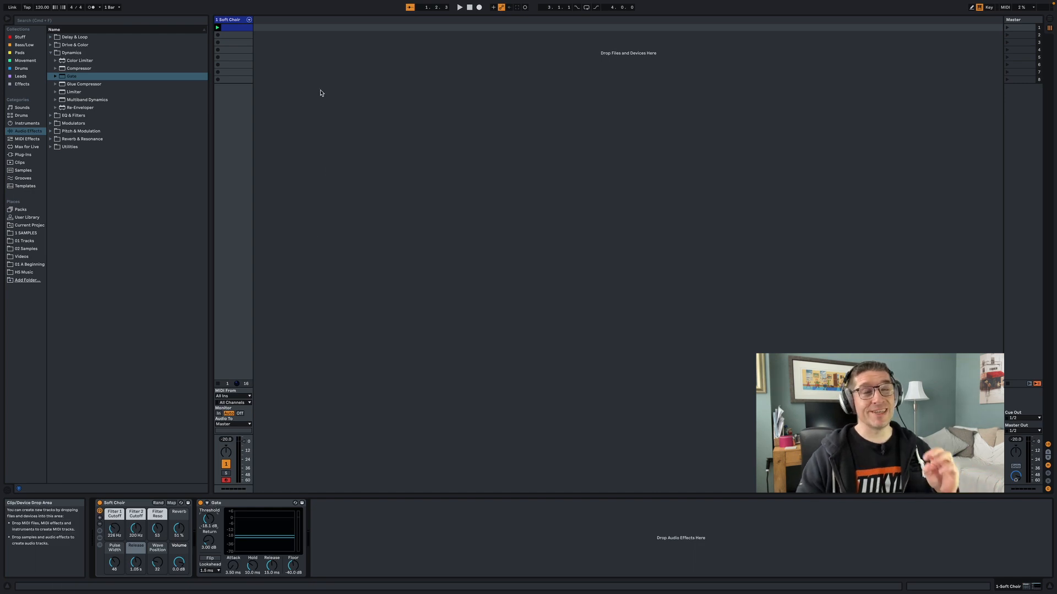
- Insert a second MIDI track, load Operator onto it, and shorten its envelope release to the minimum
click(301, 46)
right_click(302, 47)
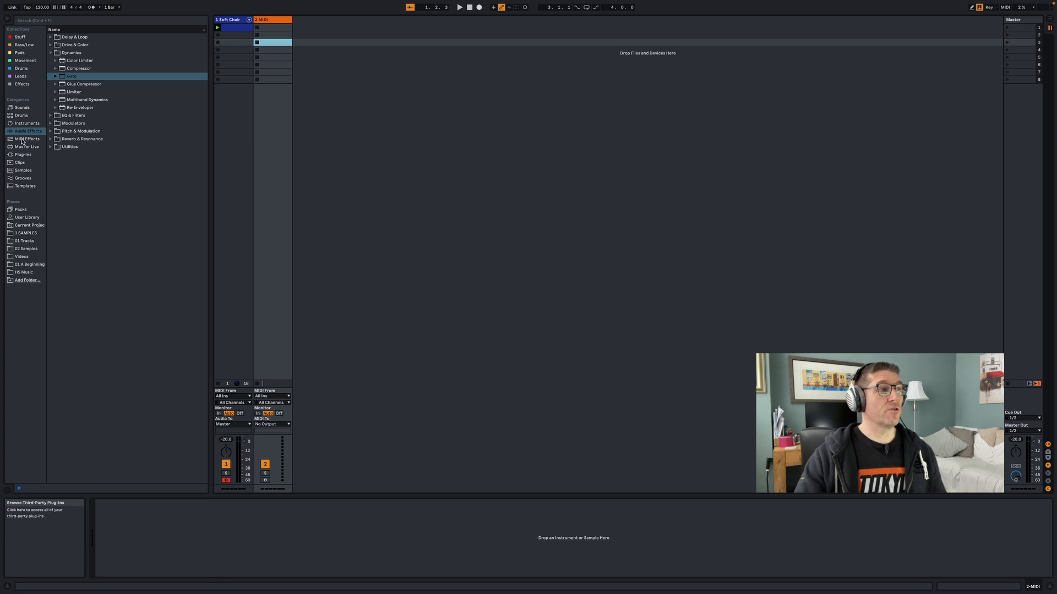
click(27, 123)
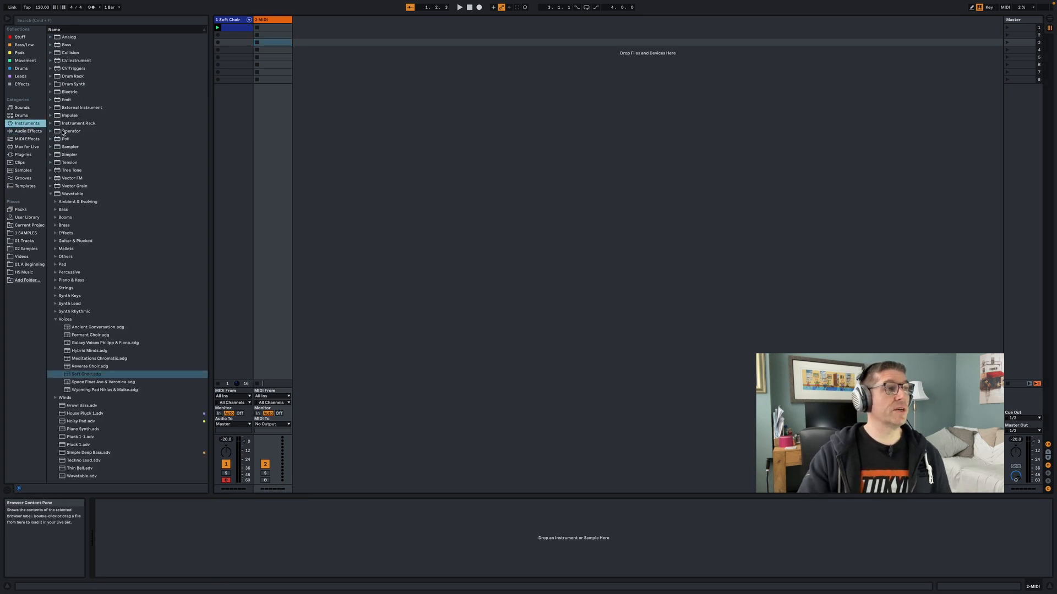
drag(63, 132, 285, 134)
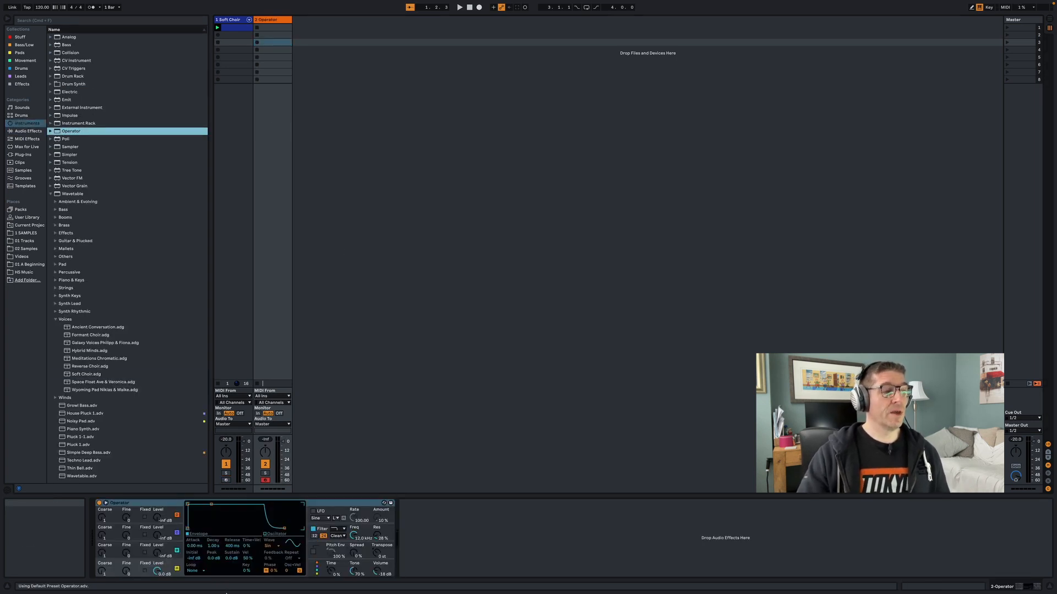
drag(230, 546, 231, 548)
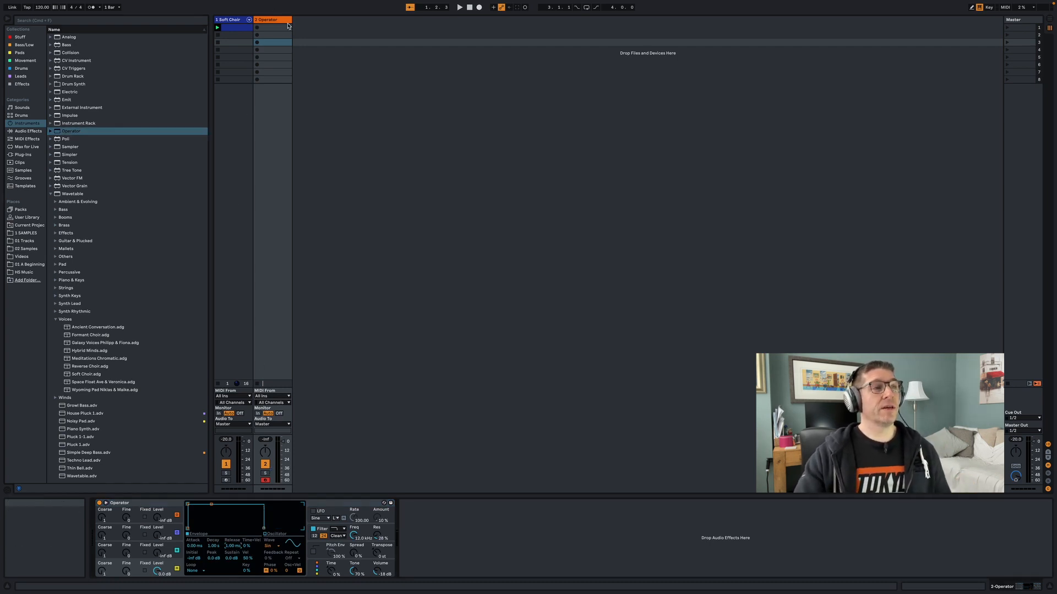
- Create a MIDI clip in the Operator track's first slot and set its note grid to 1/32
double_click(286, 27)
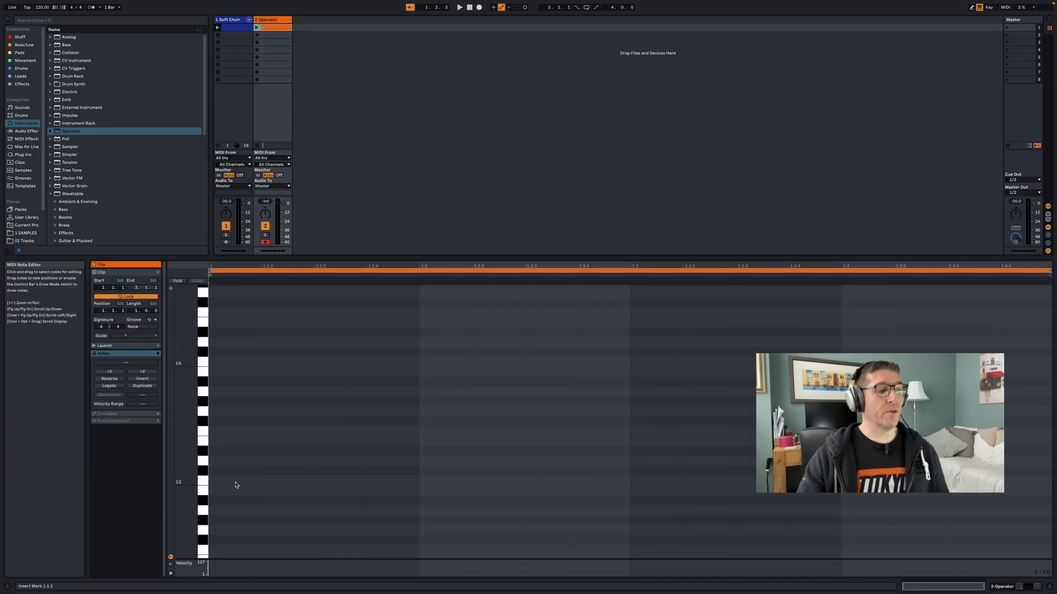
right_click(249, 468)
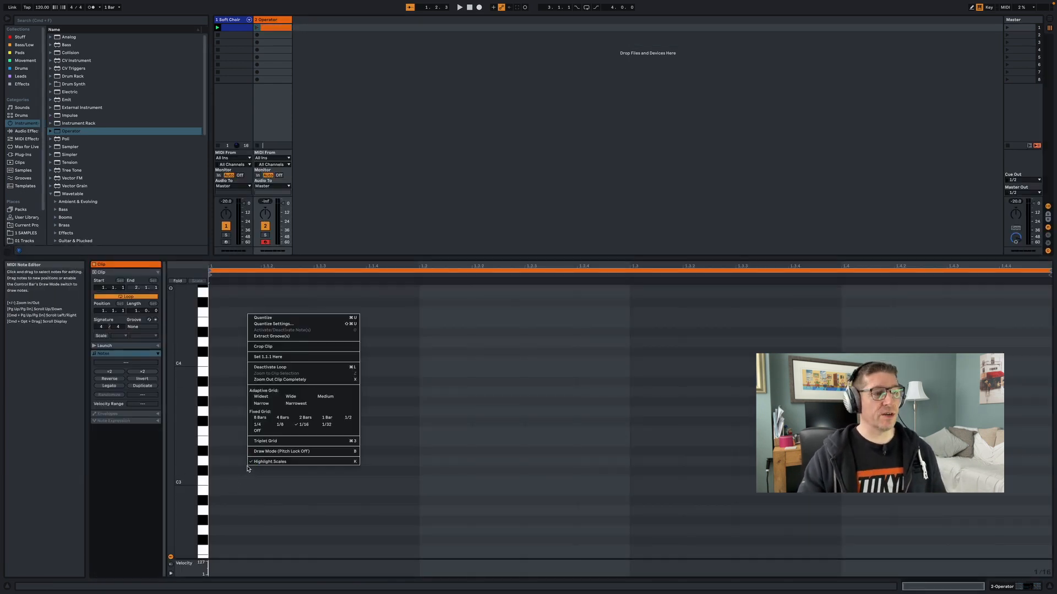
click(326, 427)
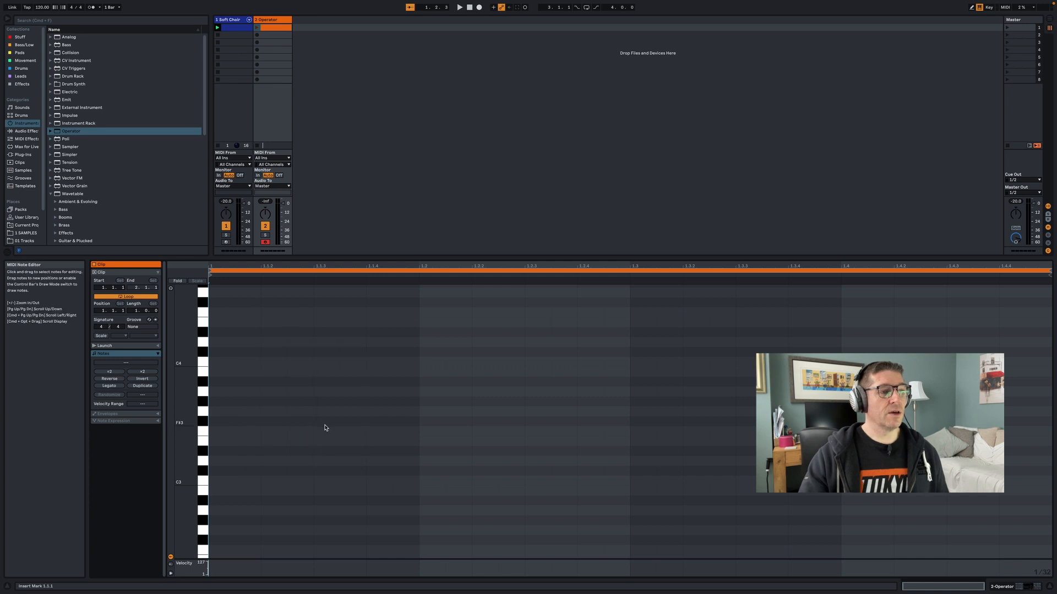
- Add 1/32 C3 notes at 1.1.1 and 1.1.2, plus a longer C3 from 1.1.3 to 1.1.4
double_click(219, 482)
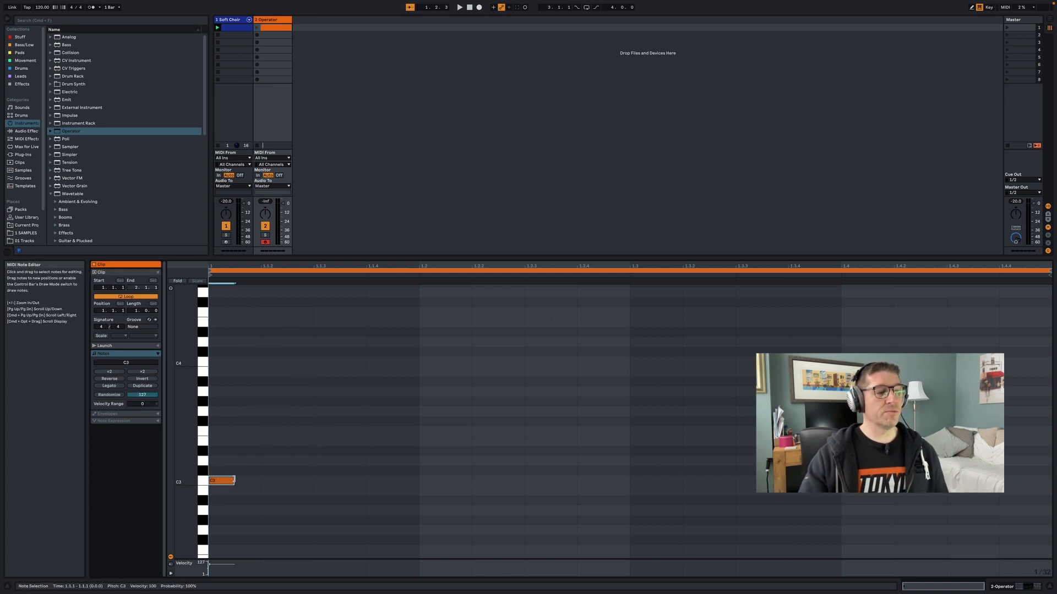
double_click(271, 482)
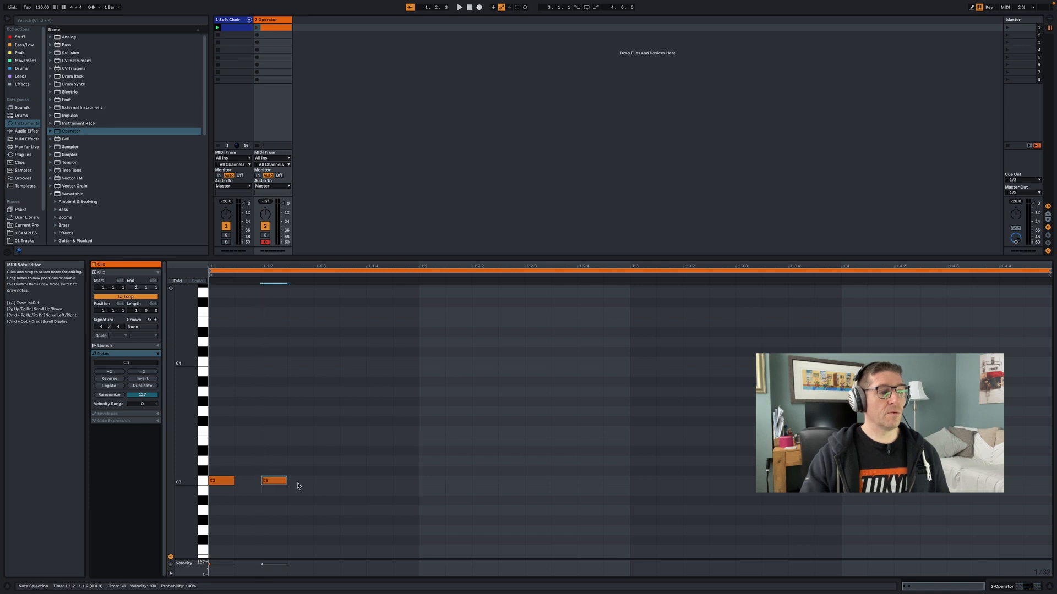
double_click(324, 482)
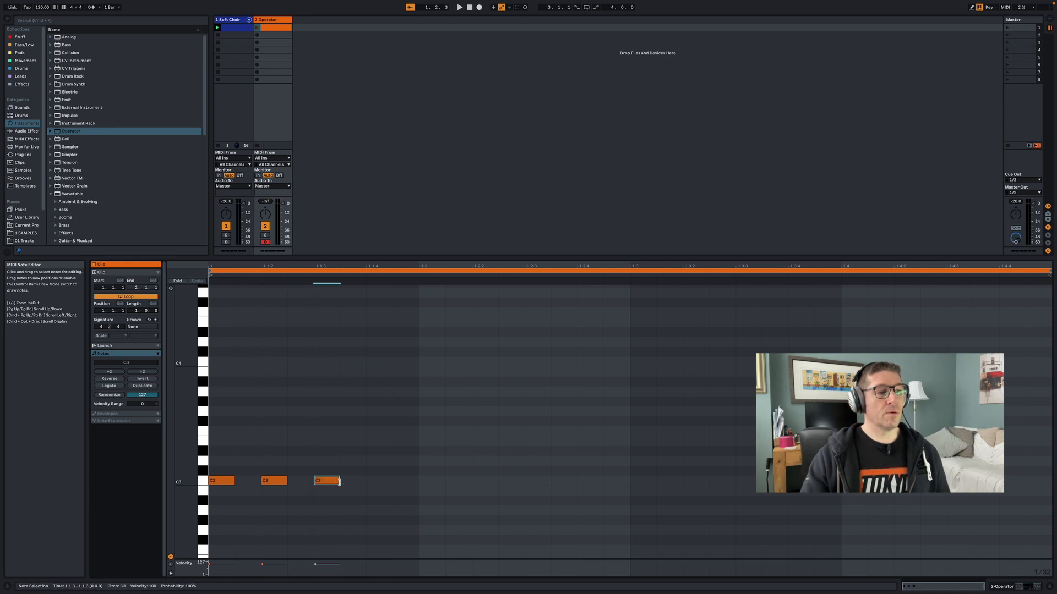
drag(339, 481, 368, 484)
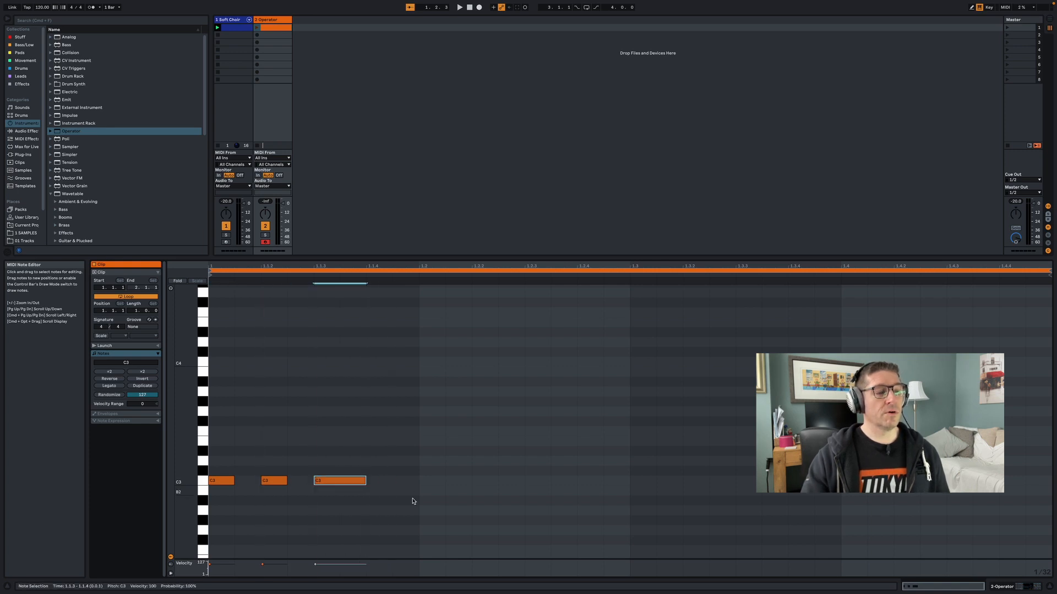
- Select the whole first beat of the Operator clip and duplicate its note pattern three times to fill the bar
click(415, 484)
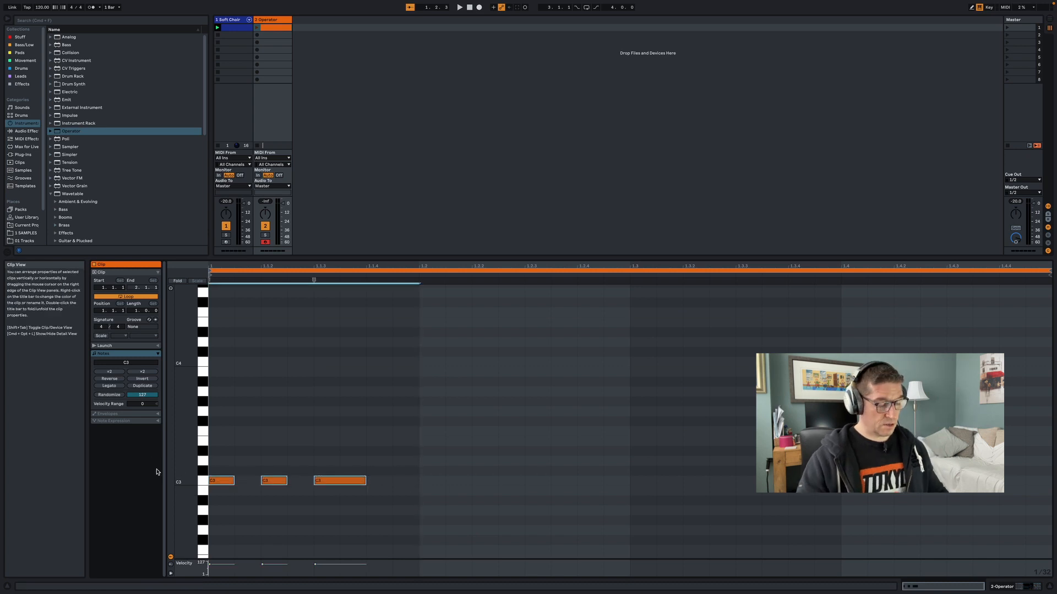
key(super+d)
key(super+d)
key(super+d)
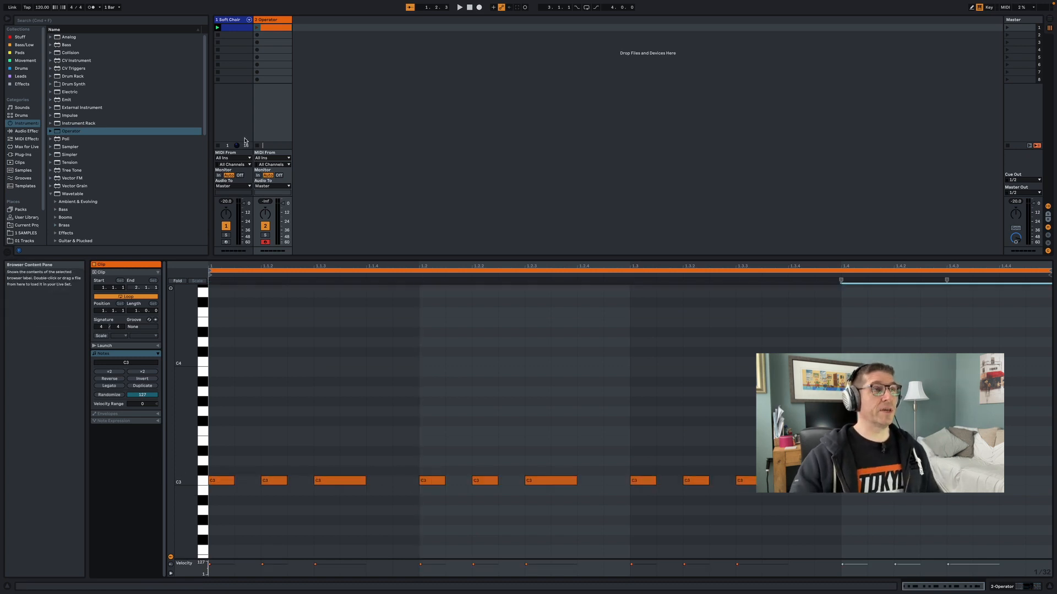
- Play the Operator clip together with the choir, stop playback, and mute the Operator track
click(256, 27)
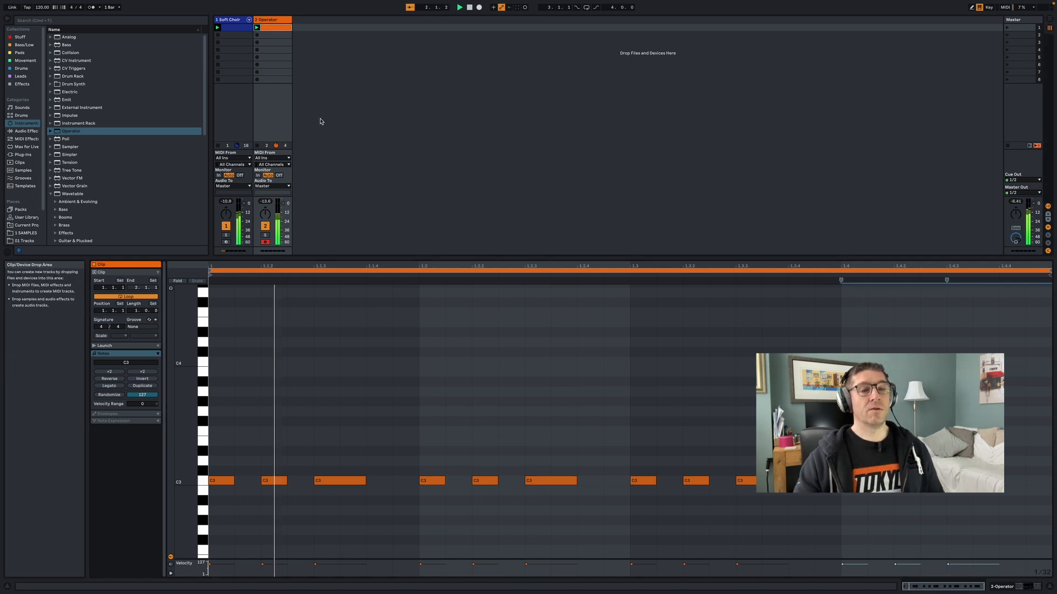
click(268, 118)
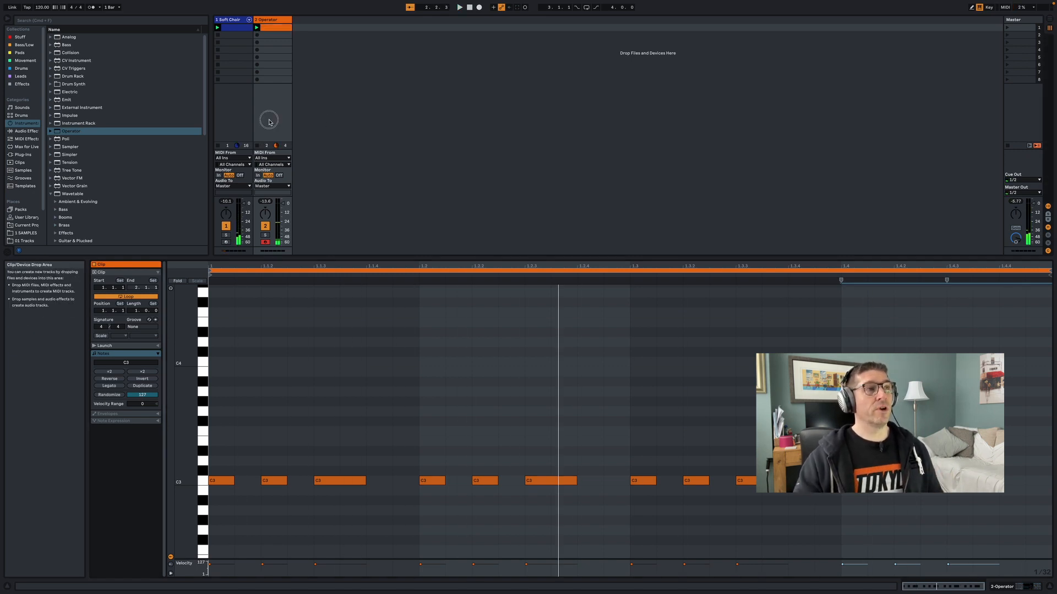
click(265, 226)
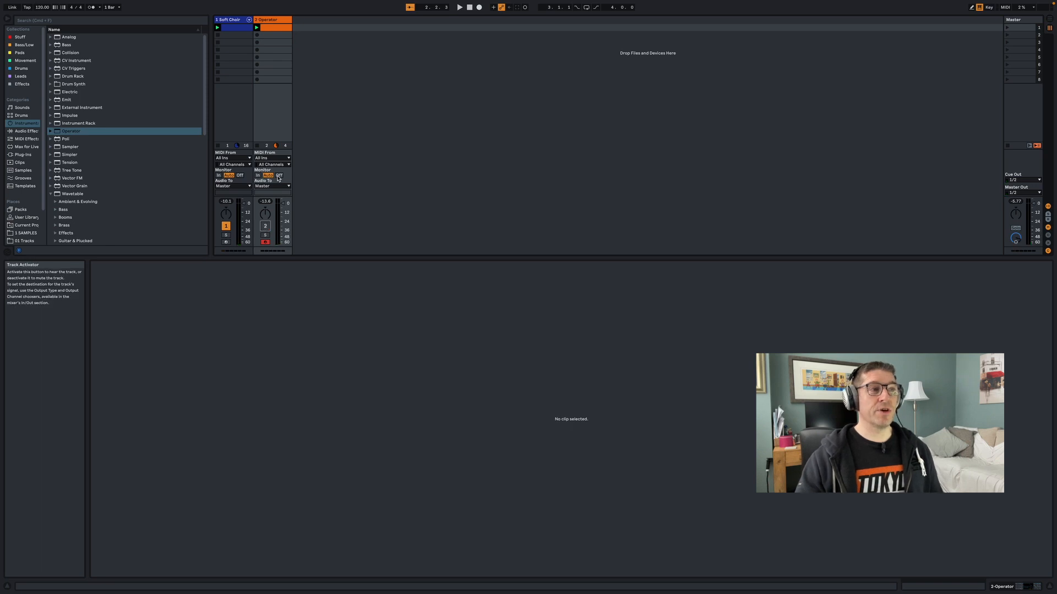
- Show the Soft Choir track's devices and enable the Gate's sidechain with 2-Operator as its audio source
click(242, 95)
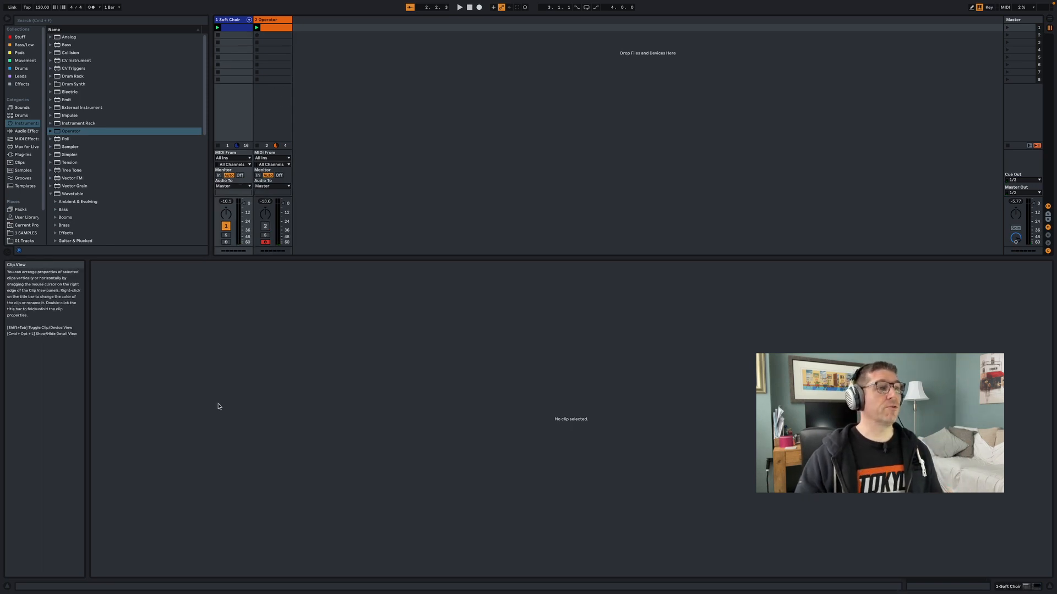
key(shift+Tab)
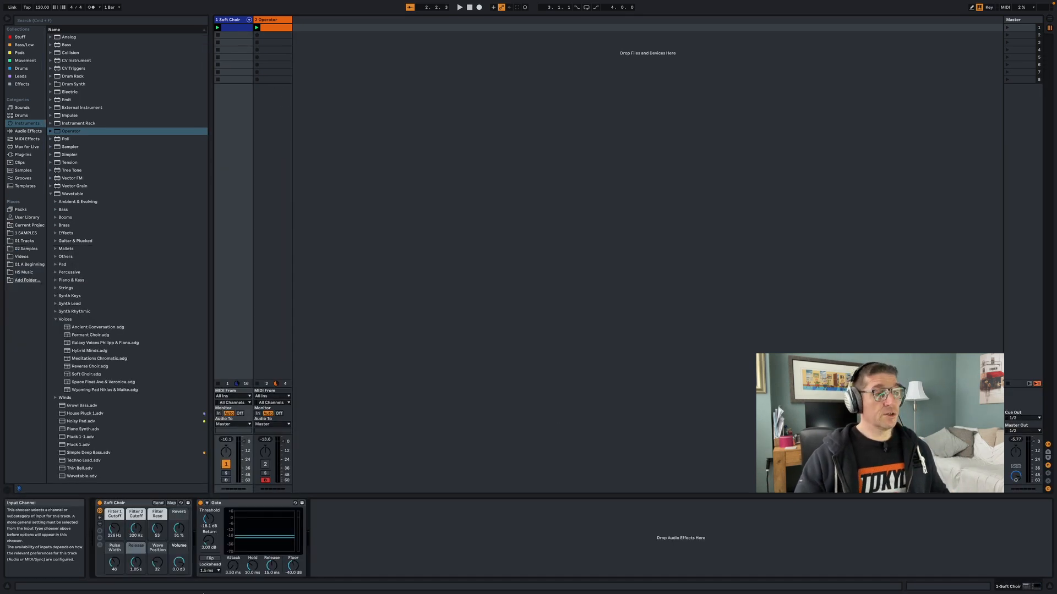
click(207, 503)
click(213, 511)
click(213, 523)
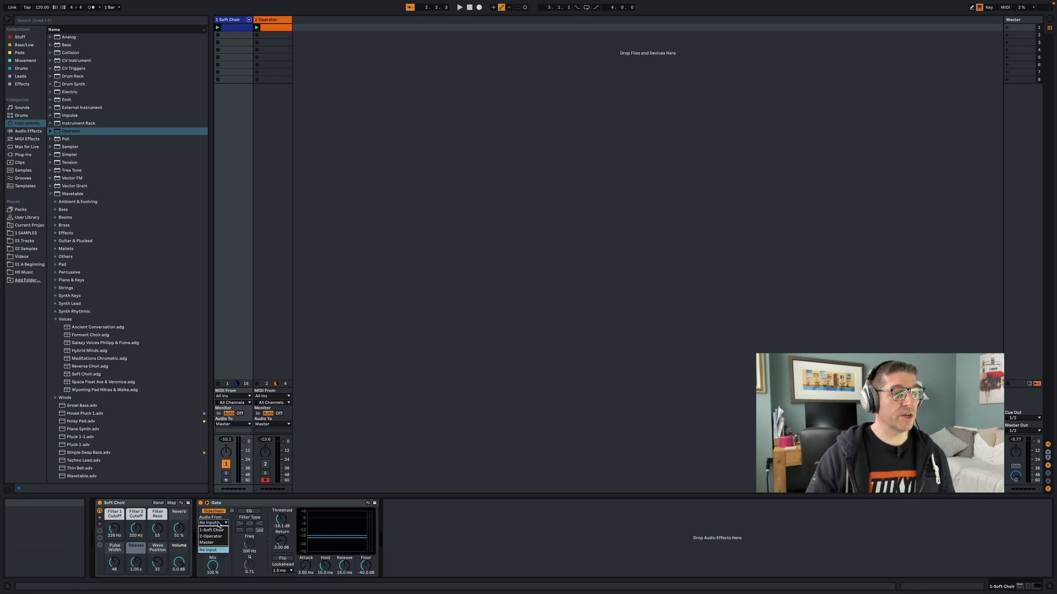
click(218, 537)
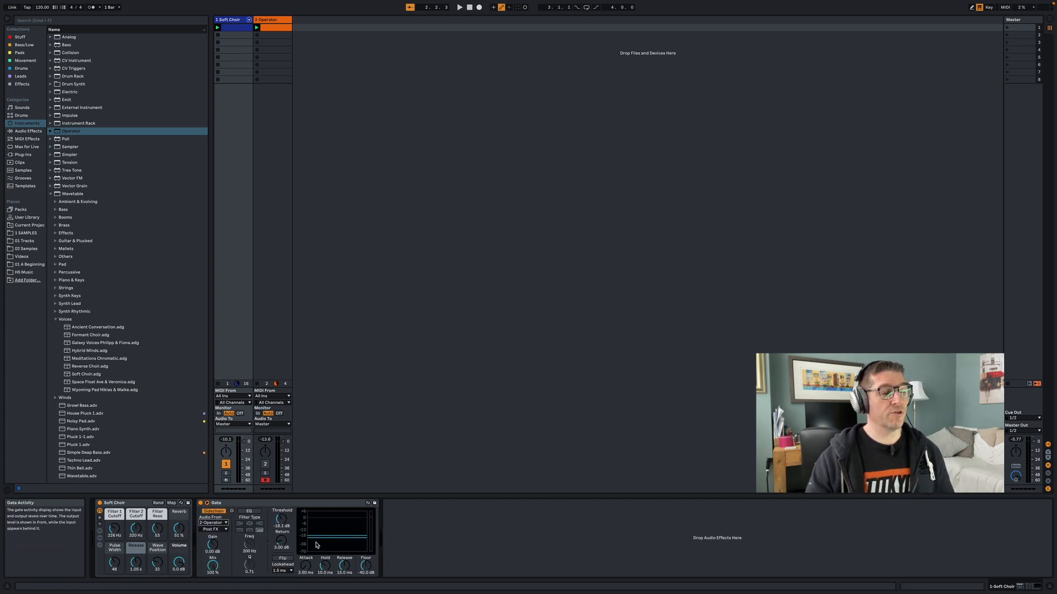
- During playback, set the Gate's threshold to -17.5 dB and hold to 1.00 ms, and the song tempo to 134 BPM
key(space)
drag(282, 519, 281, 518)
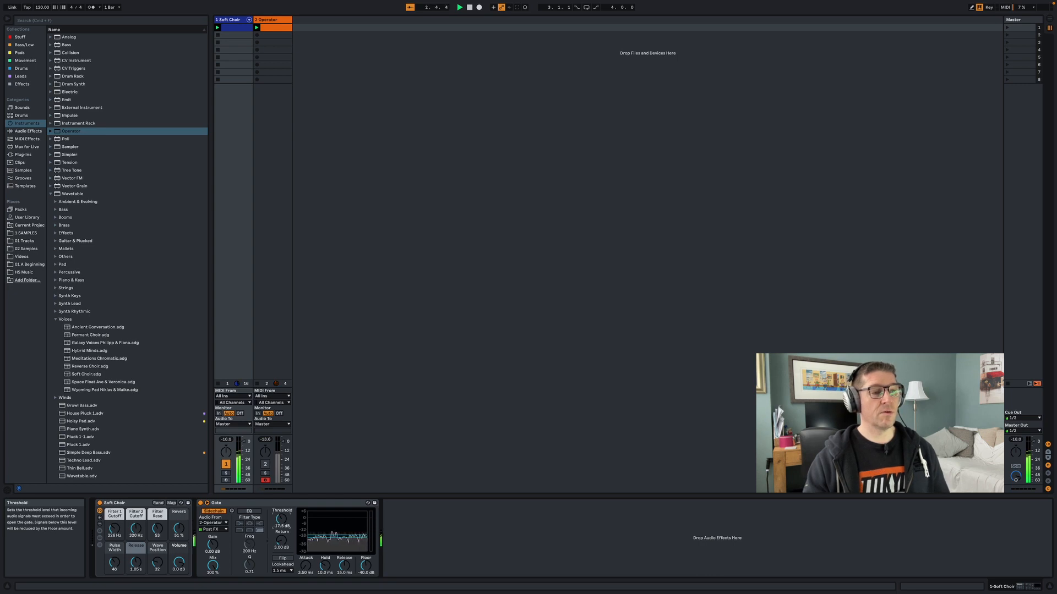
click(41, 7)
key(space)
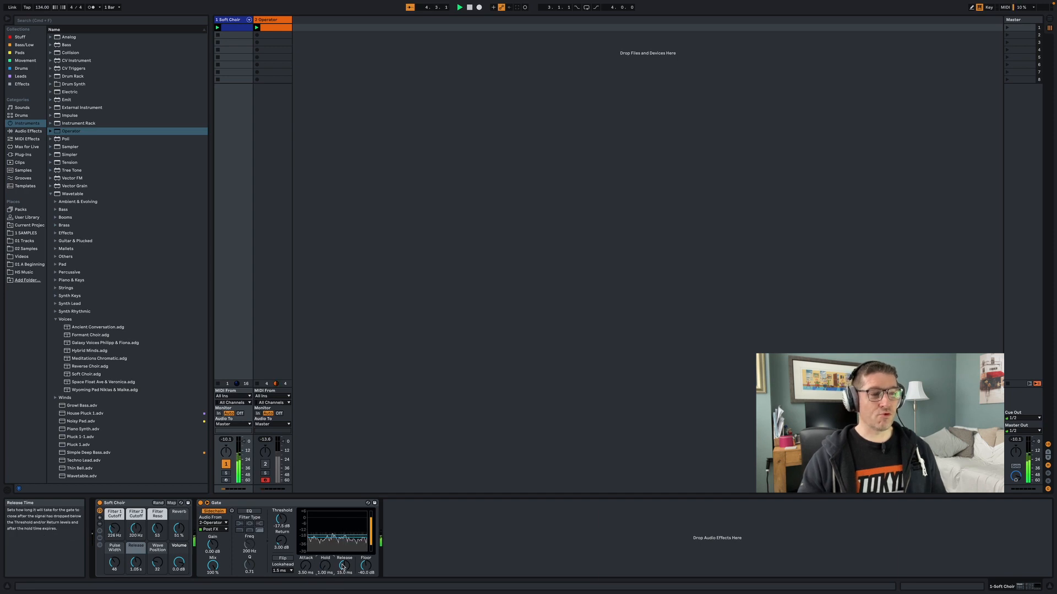
- Shorten all notes in the Operator clip together, cutting the first one to about a third of its length
double_click(271, 28)
click(331, 481)
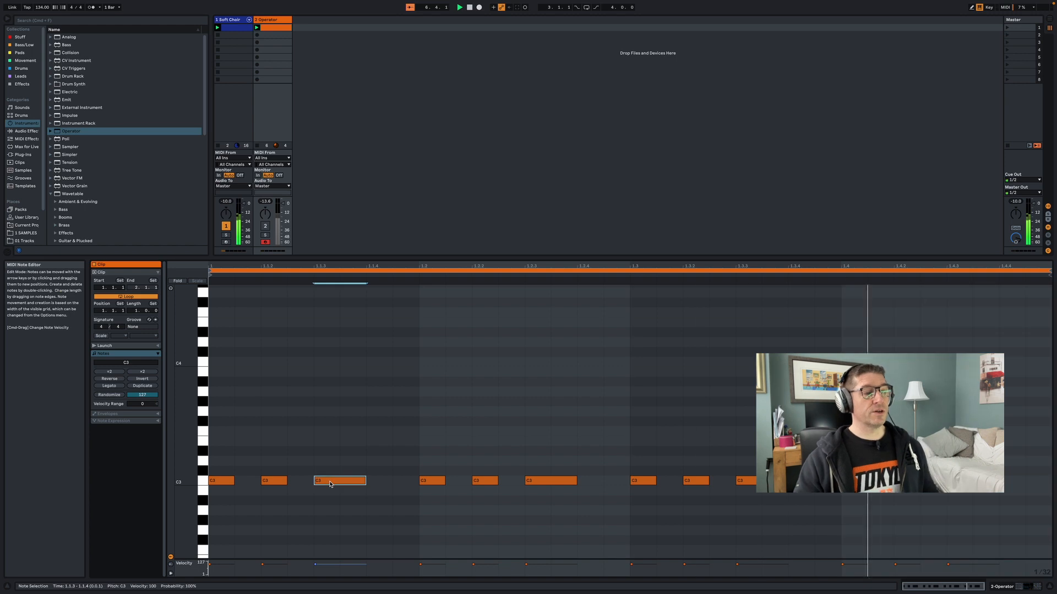
key(super+a)
drag(233, 480, 216, 491)
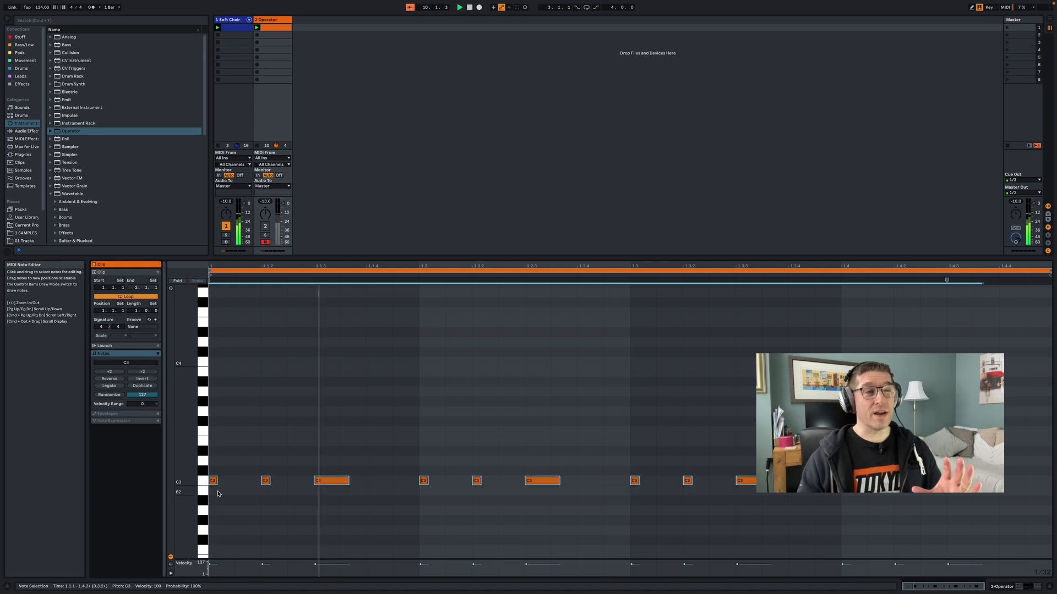
- Return to the Soft Choir track's devices and shorten the Gate's release to about 0.15 ms
key(shift+Tab)
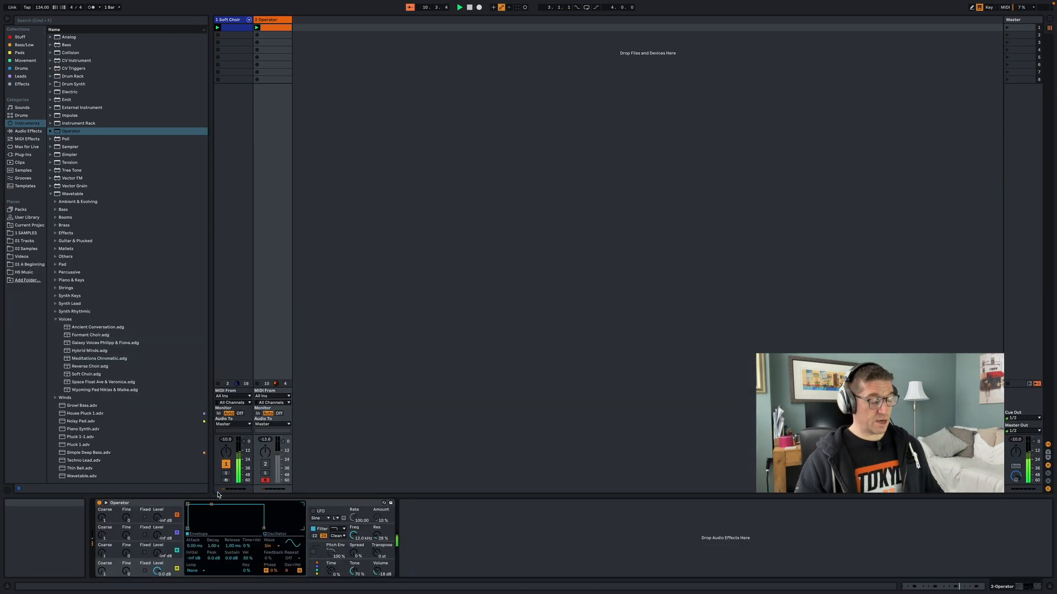
click(245, 292)
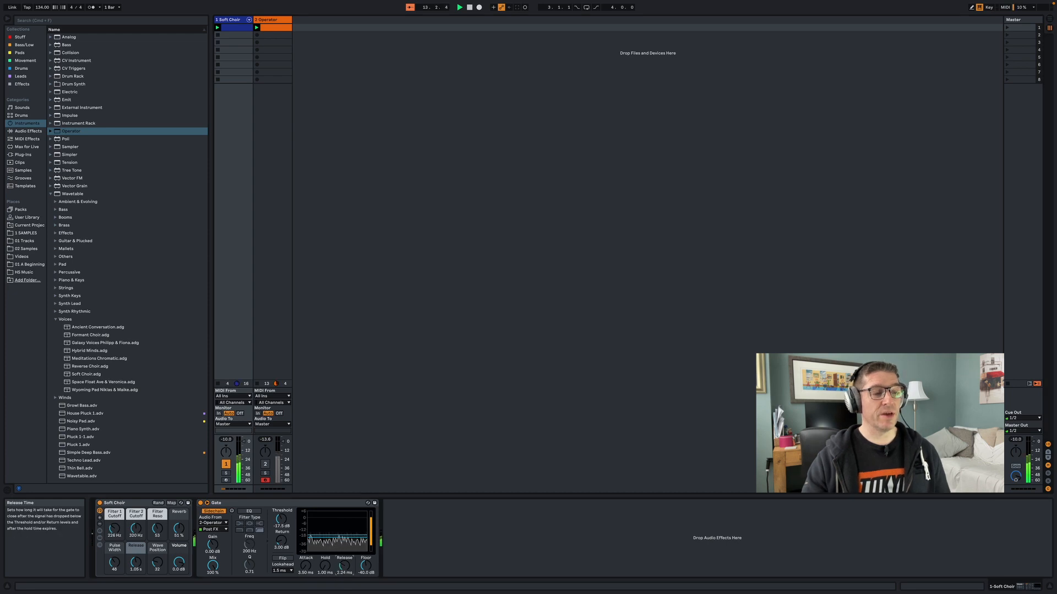
drag(344, 566, 344, 557)
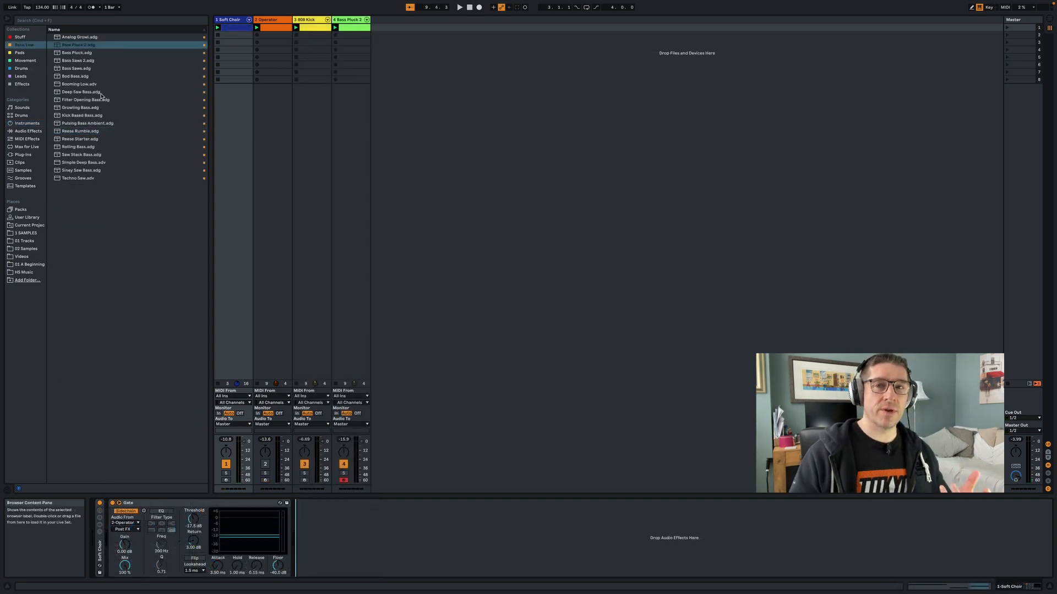
- Insert Hybrid Reverb's Galactic Coral Hall preset between the Soft Choir instrument and the Gate
click(23, 132)
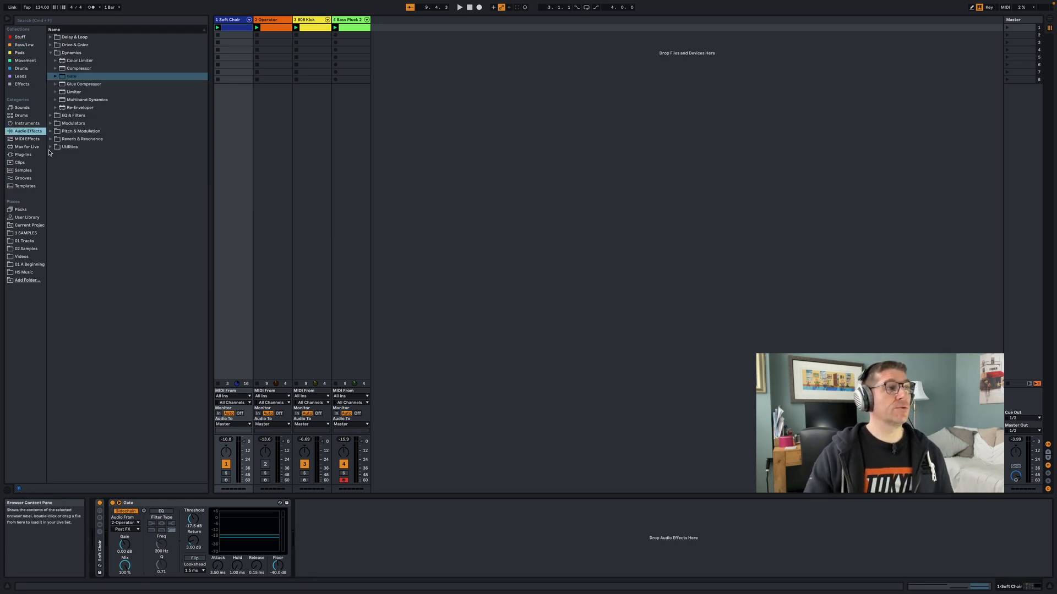
click(50, 139)
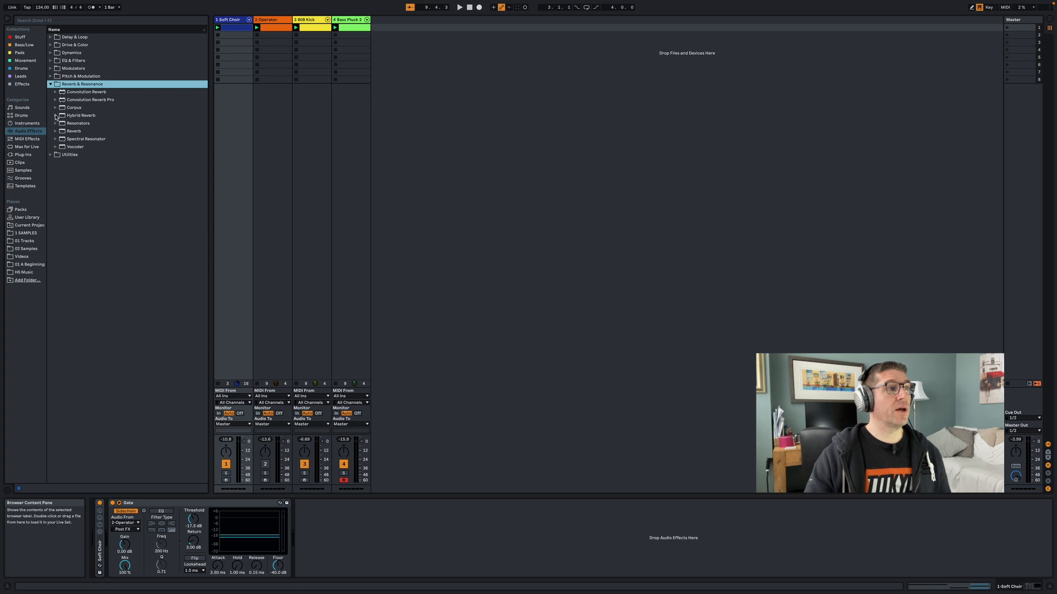
click(56, 116)
click(61, 132)
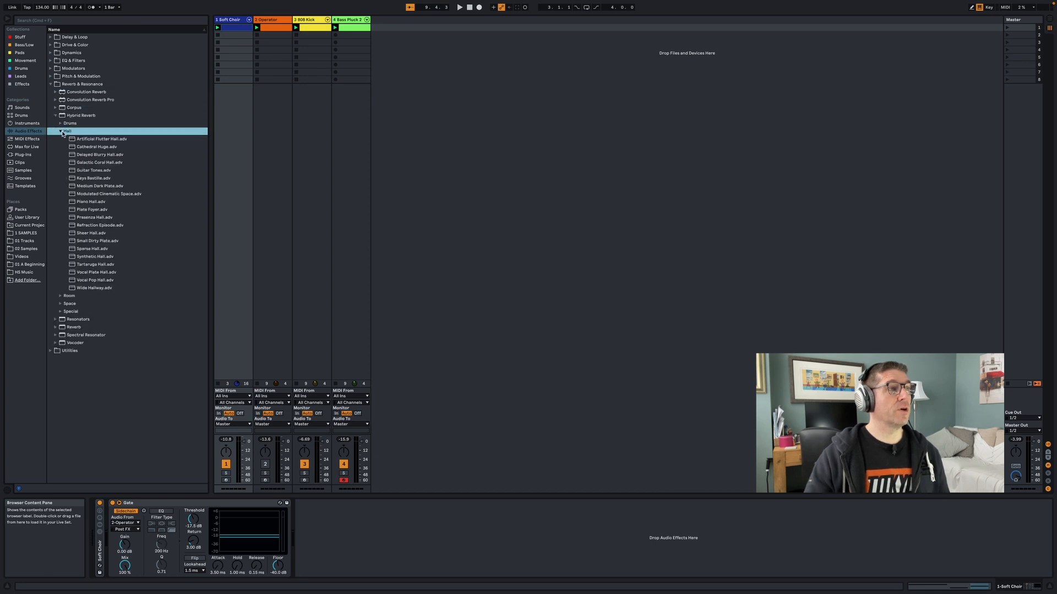
click(86, 163)
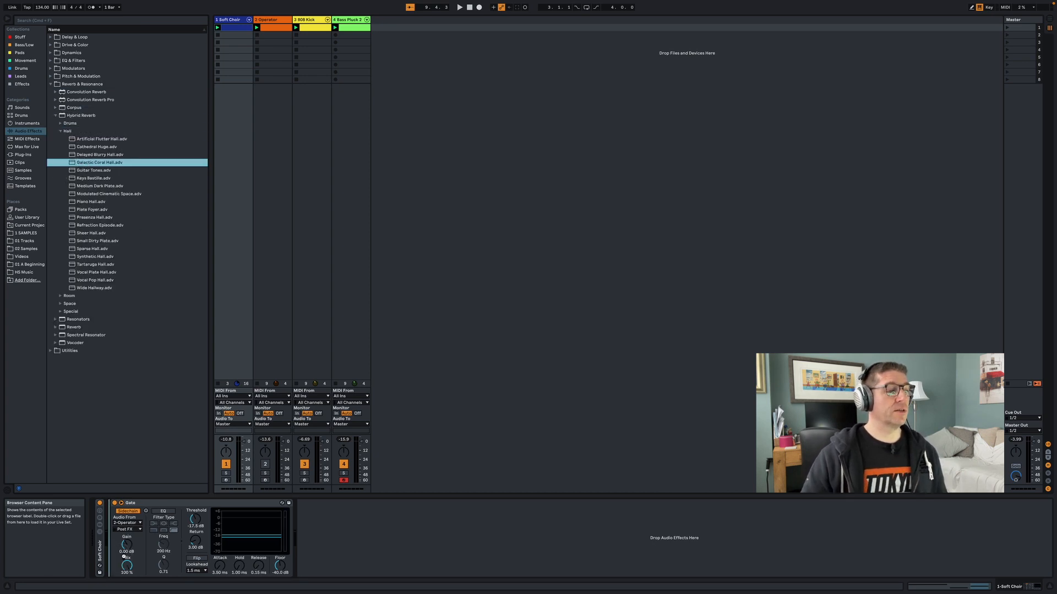
drag(85, 162, 127, 556)
- Play the set and switch the Galactic Coral Hall reverb off and on again to compare the sound
key(space)
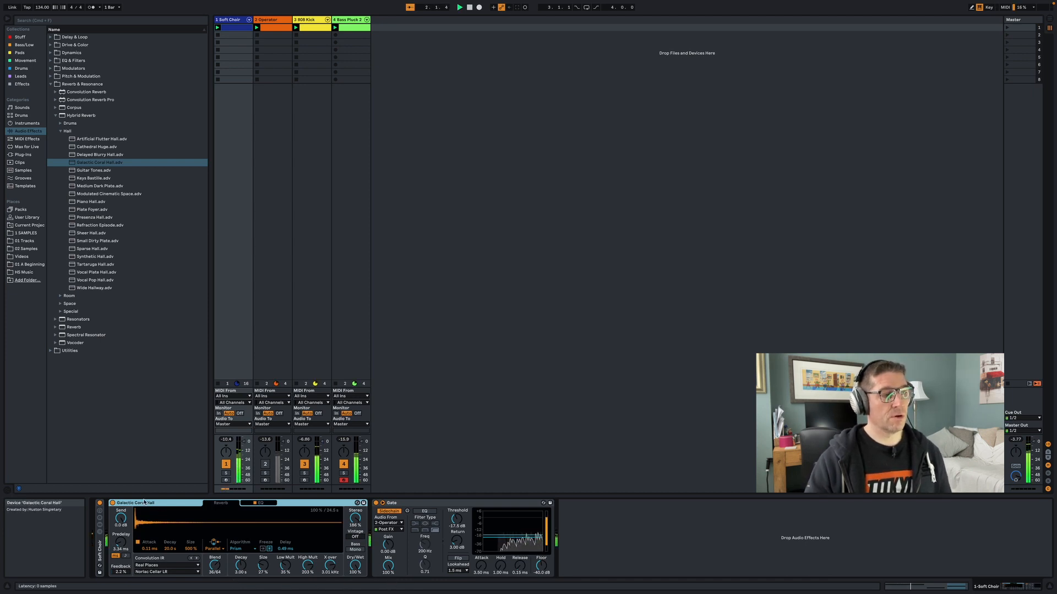
click(112, 503)
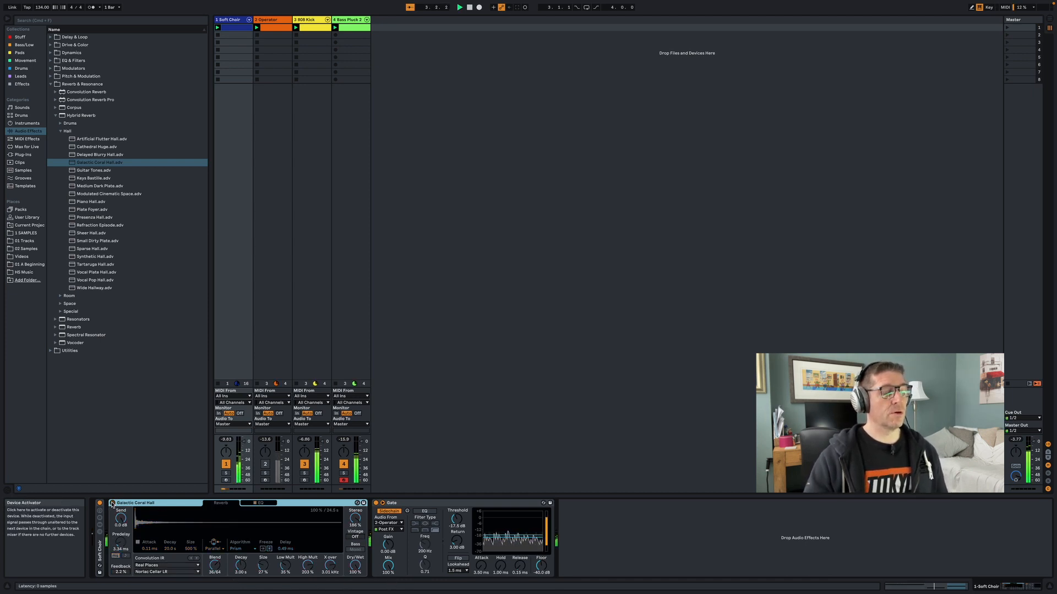
click(112, 503)
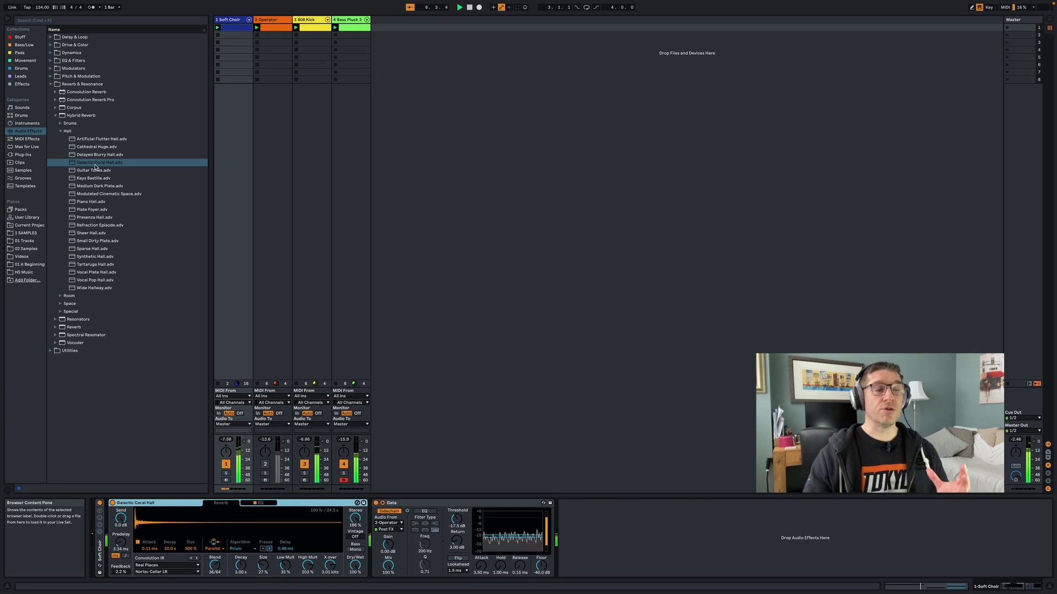
- Raise the Gate's hold to about 17.2 ms and its release to about 4.68 ms
click(520, 565)
drag(505, 568, 505, 562)
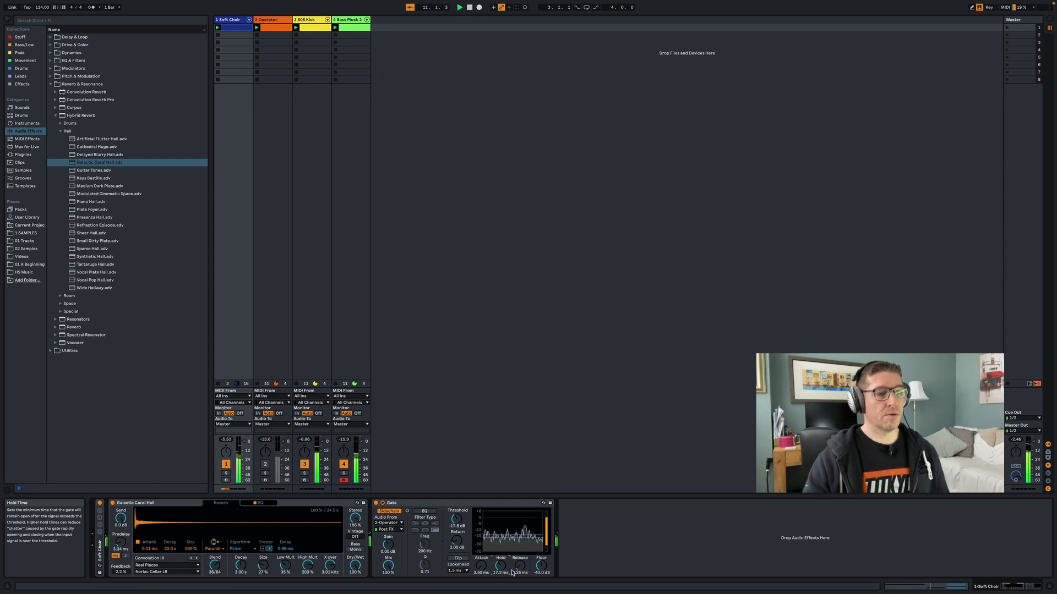
drag(511, 573, 512, 567)
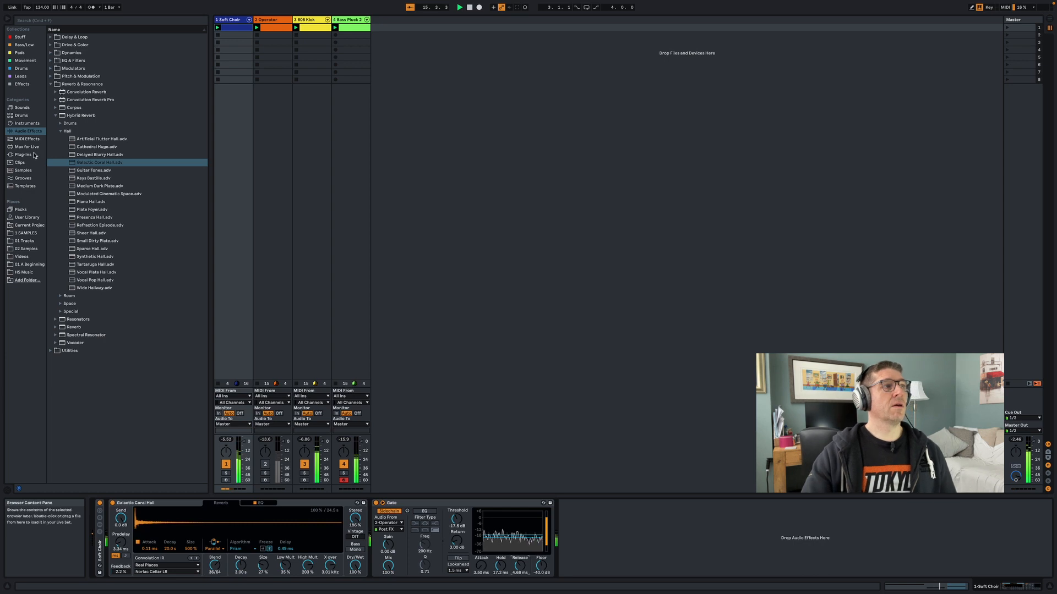
- Add a Delay after the Gate on the Soft Choir track and turn on its Ping Pong option during playback
click(51, 37)
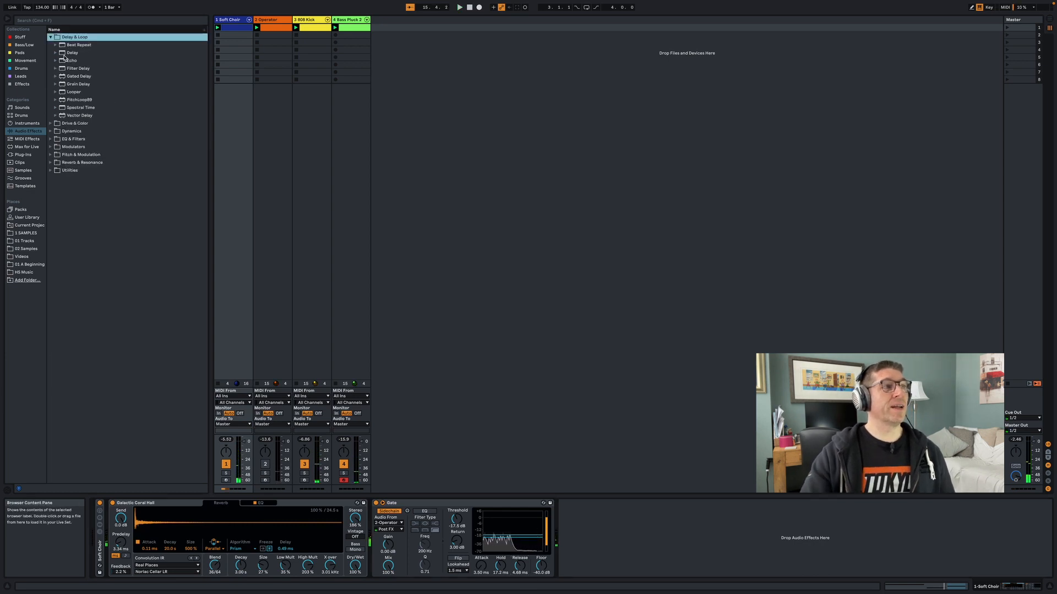
drag(69, 53, 697, 575)
key(space)
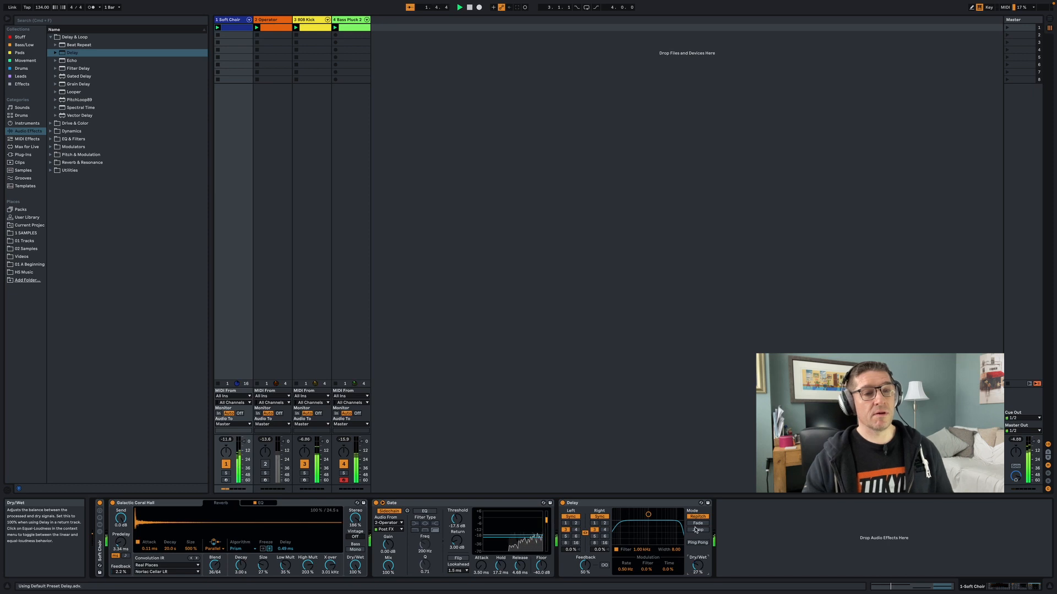
click(699, 543)
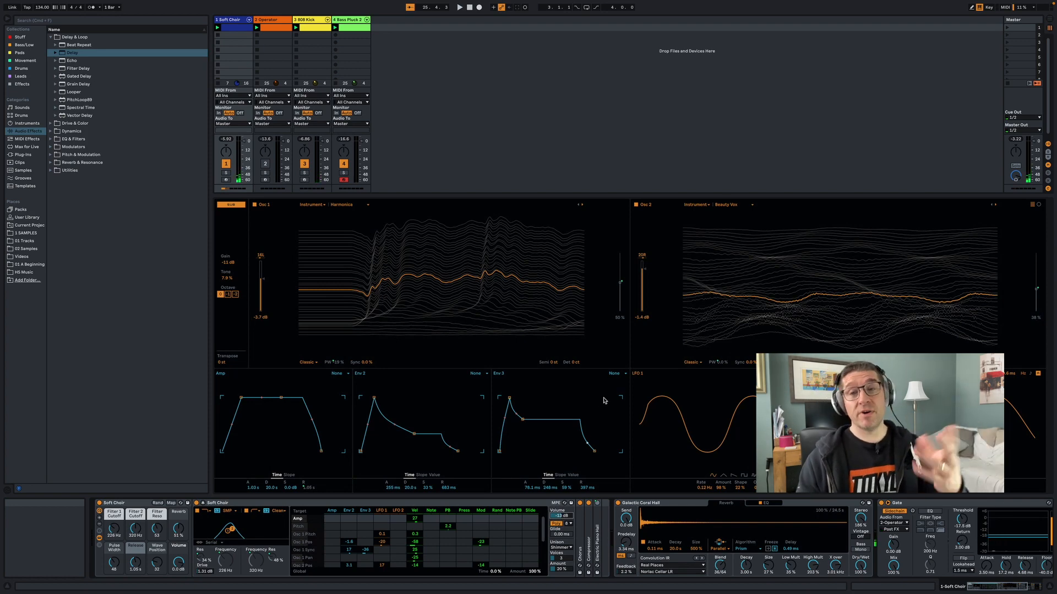
- Collapse the expanded Wavetable view and insert a Shifter before the Galactic Coral Hall reverb with its coarse pitch at 7 st
key(space)
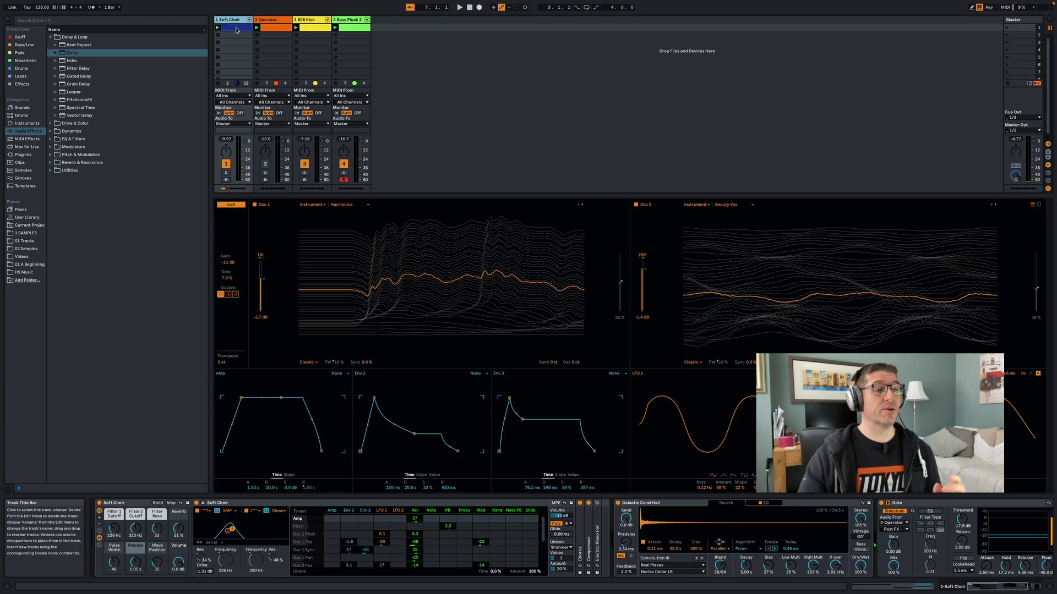
click(202, 503)
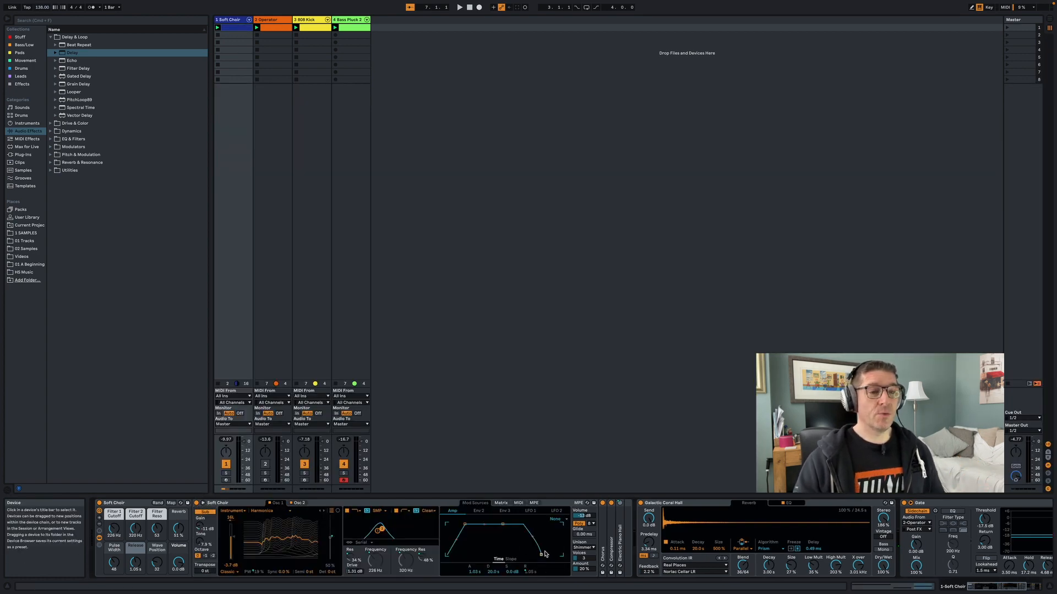
click(51, 156)
drag(70, 116, 641, 559)
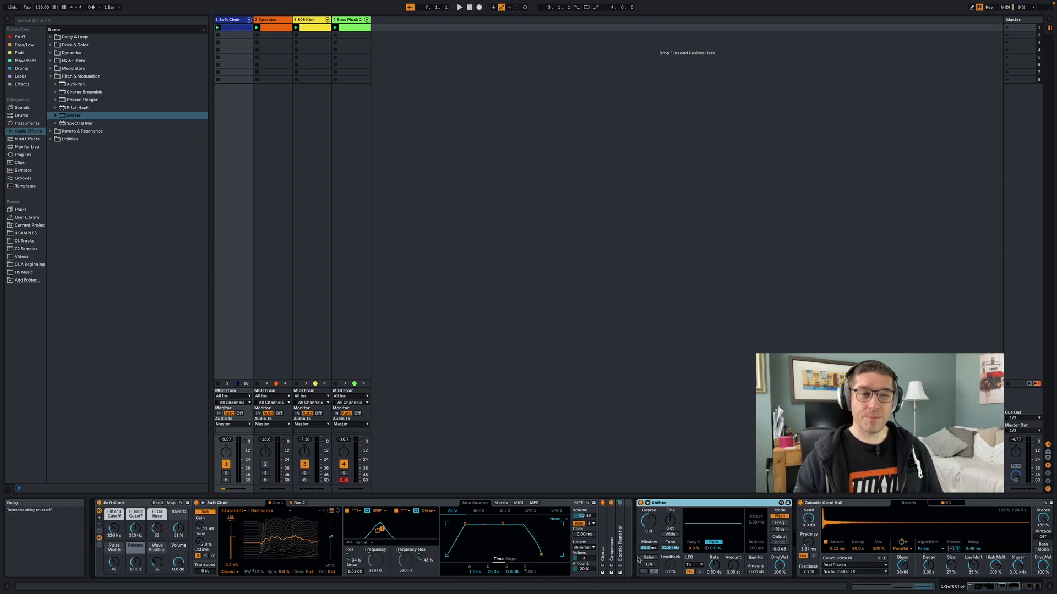
drag(648, 521, 648, 511)
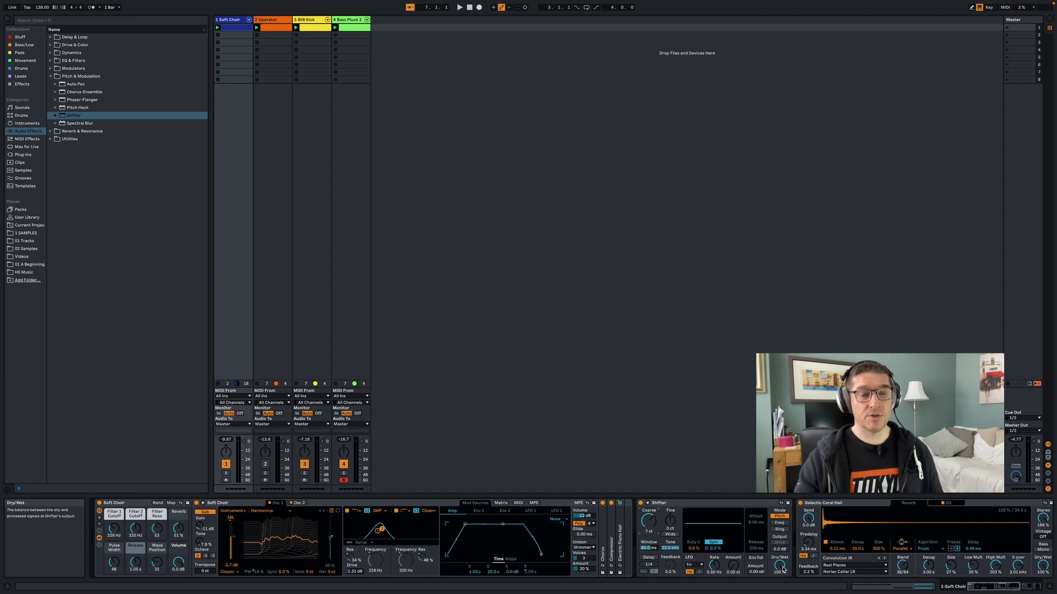
- Solo the Soft Choir track and set the Shifter's Dry/Wet to about 18% during playback
click(226, 473)
key(space)
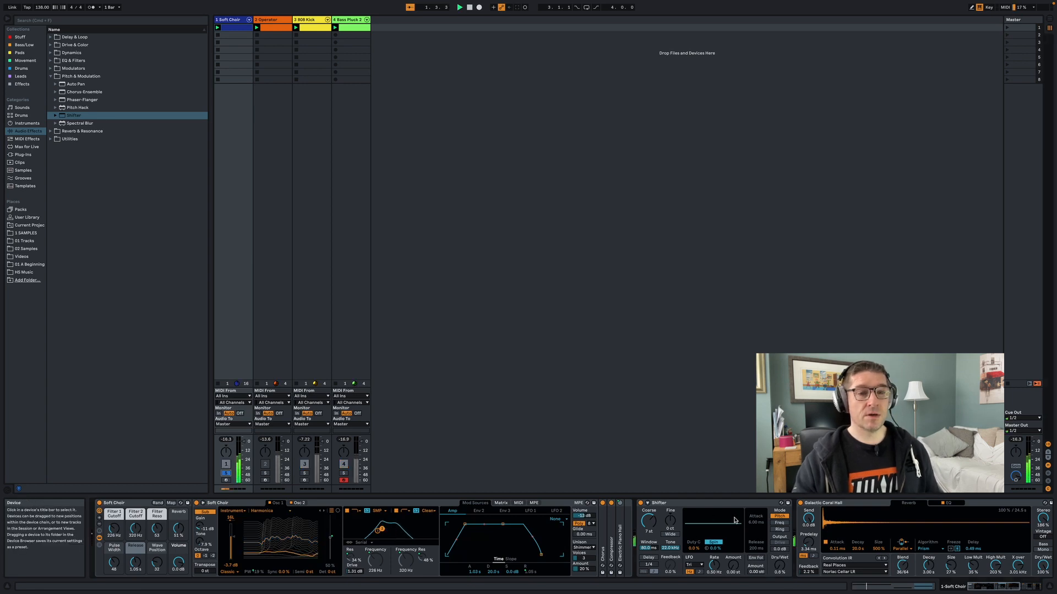
drag(779, 565, 779, 559)
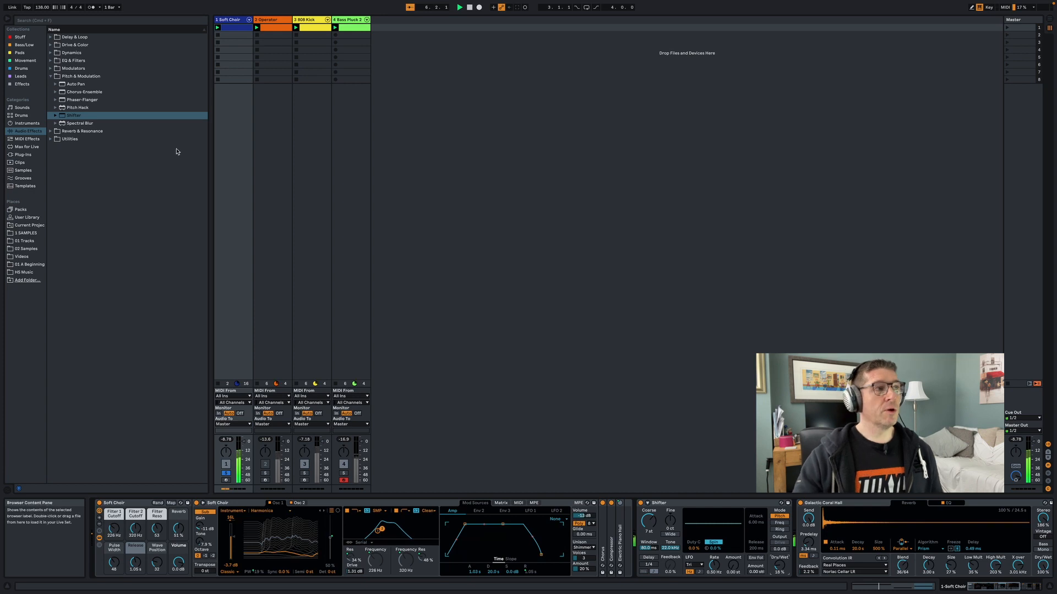
- Insert the Chorus Classic preset of Chorus-Ensemble between the Shifter and the Galactic Coral Hall reverb
click(56, 92)
drag(91, 108, 796, 515)
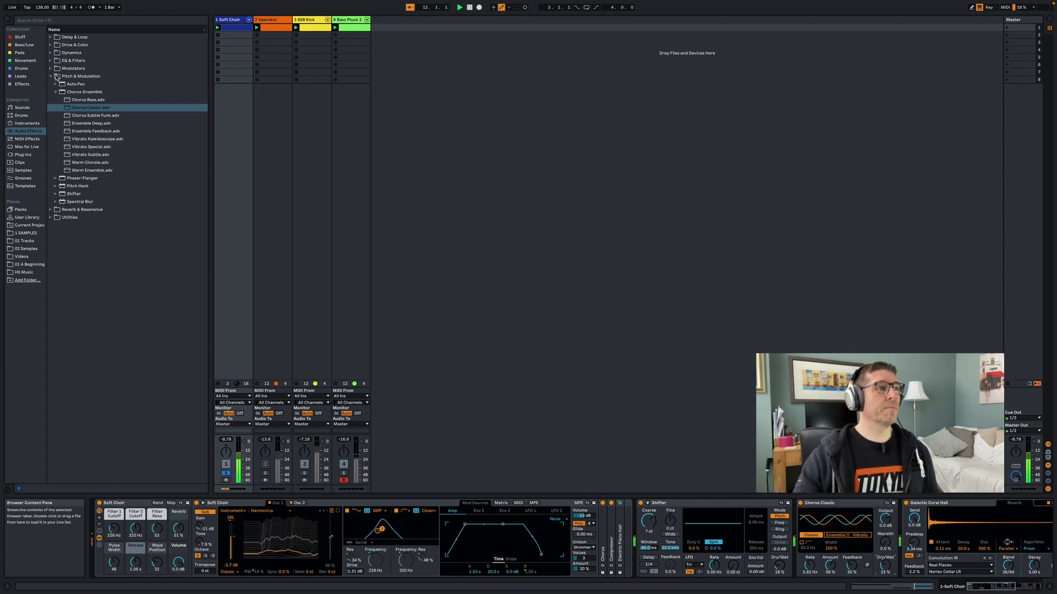
click(56, 76)
click(51, 76)
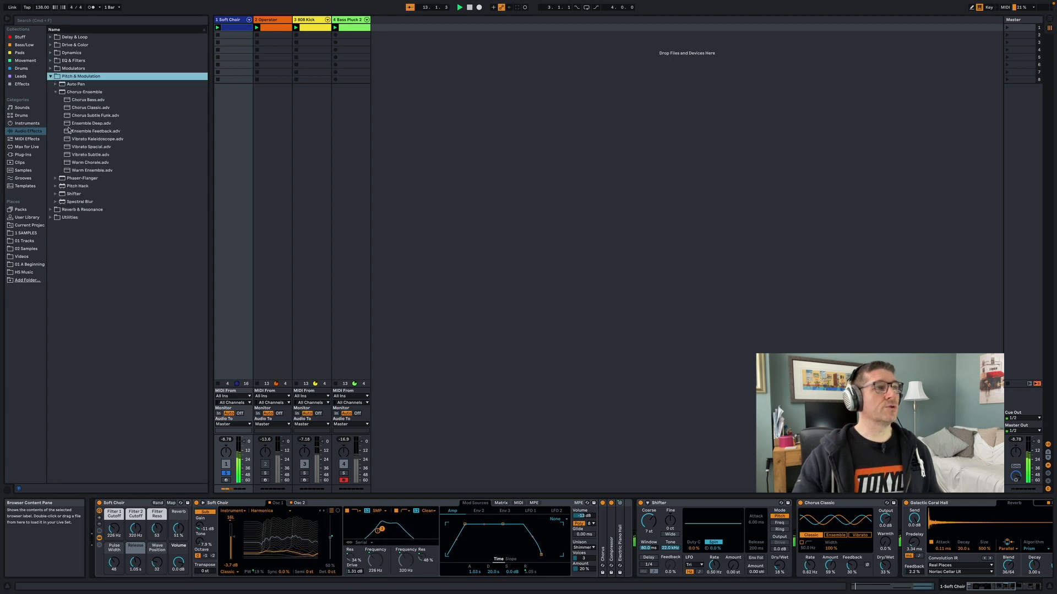
- Add a second Shifter after Chorus Classic with Wide on, spread at about 14 ct and Dry/Wet at about 37%
drag(75, 194, 936, 529)
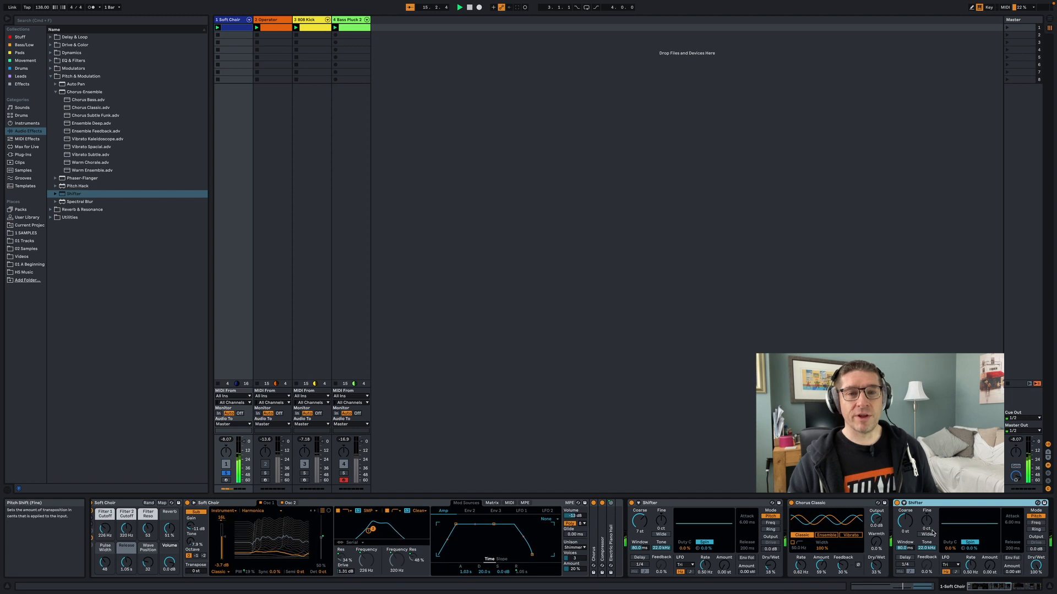
click(927, 535)
drag(1040, 572, 1040, 588)
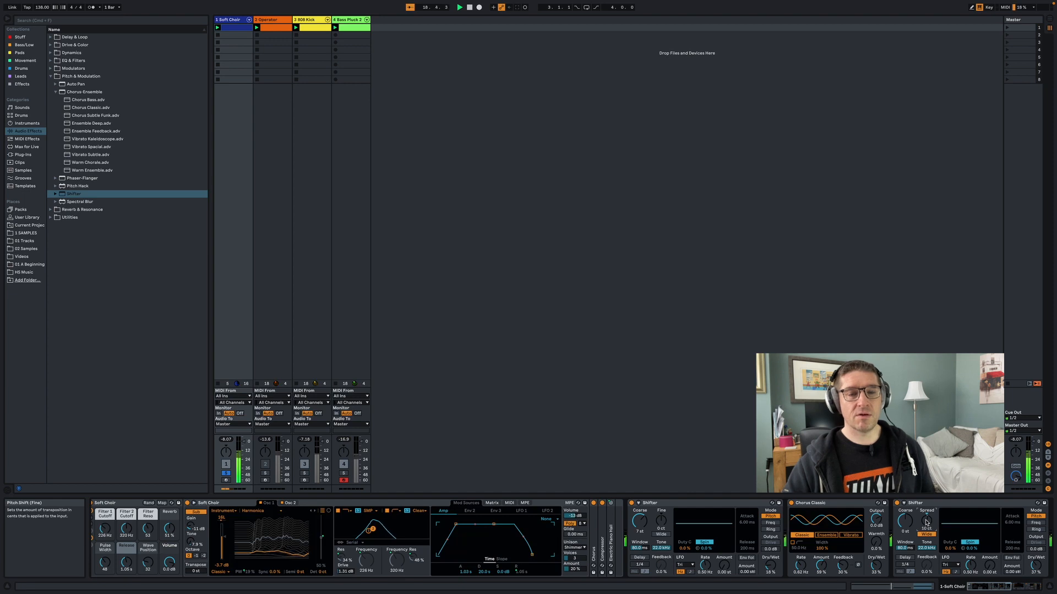
- Switch the Gate off and on again during playback to compare the sound, and unsolo the Soft Choir track
scroll(926, 522, right, 5)
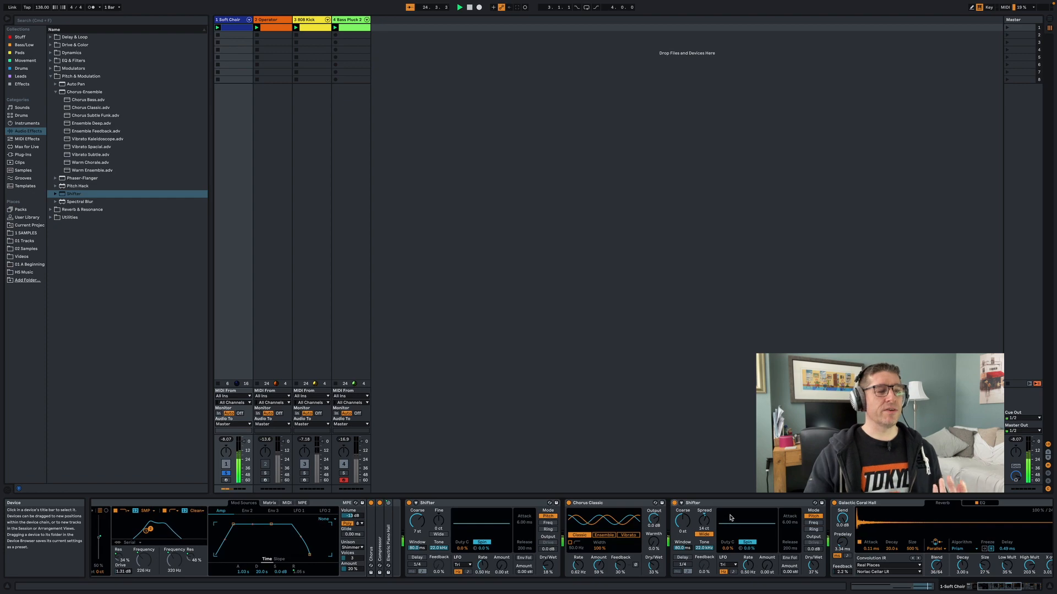
scroll(730, 517, right, 10)
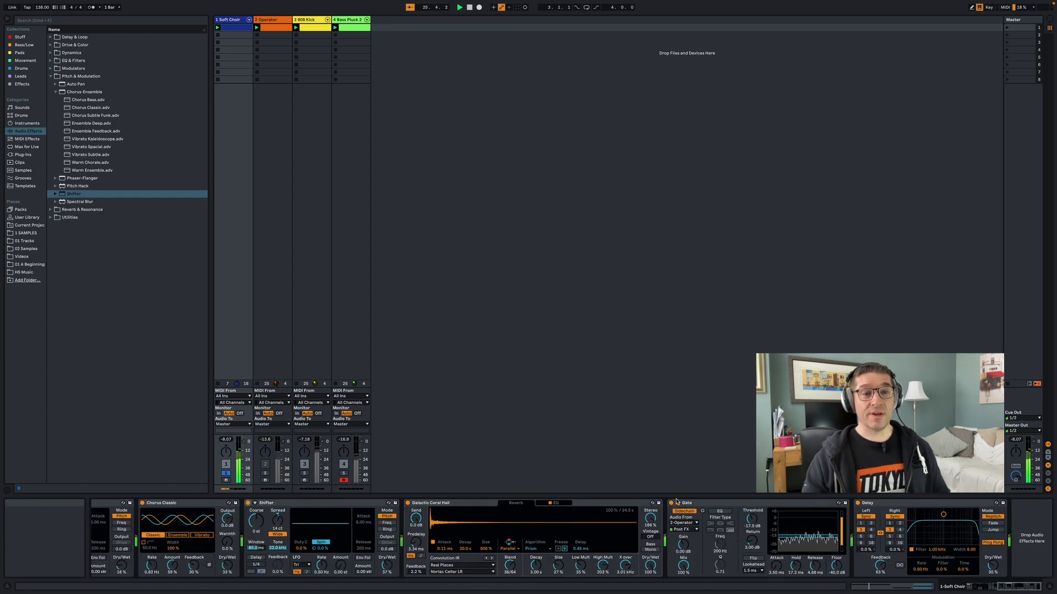
click(671, 504)
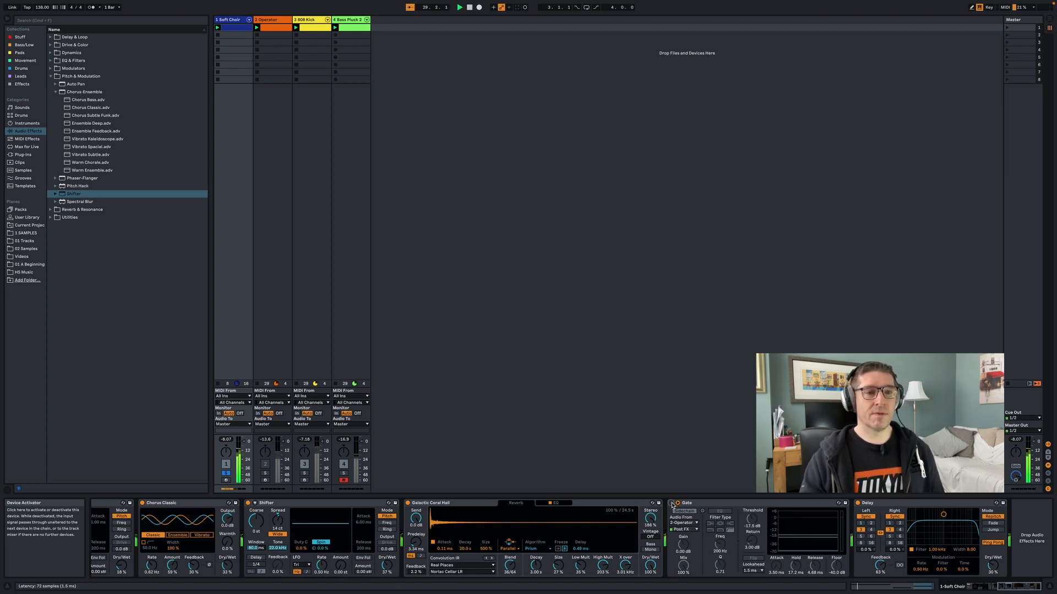
click(671, 503)
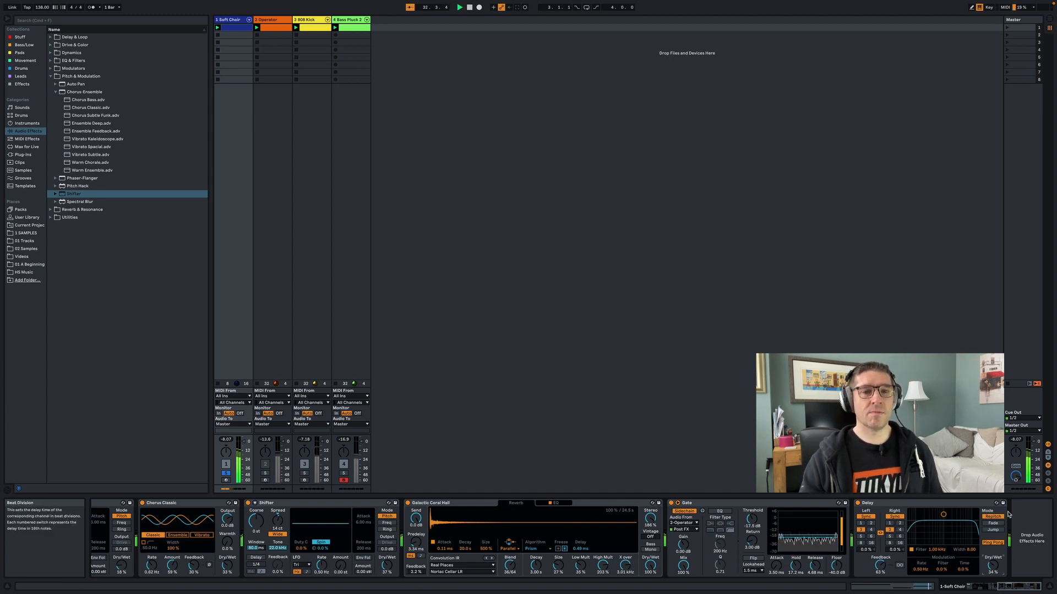
click(229, 474)
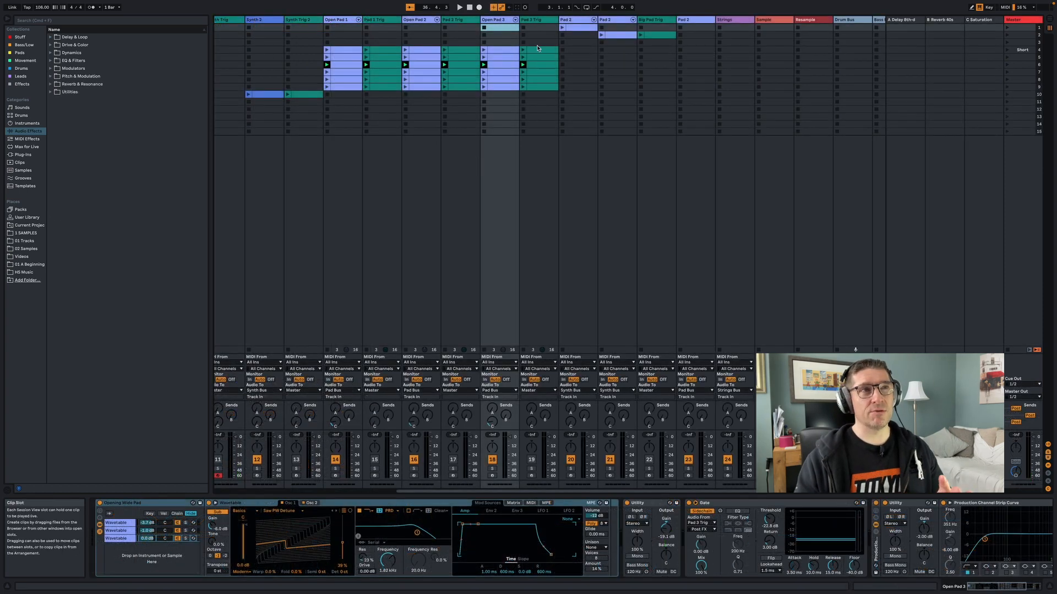
- Open the MIDI clips of Open Pad 1, Open Pad 2 and Open Pad 3 to examine their sustained chords
click(1024, 58)
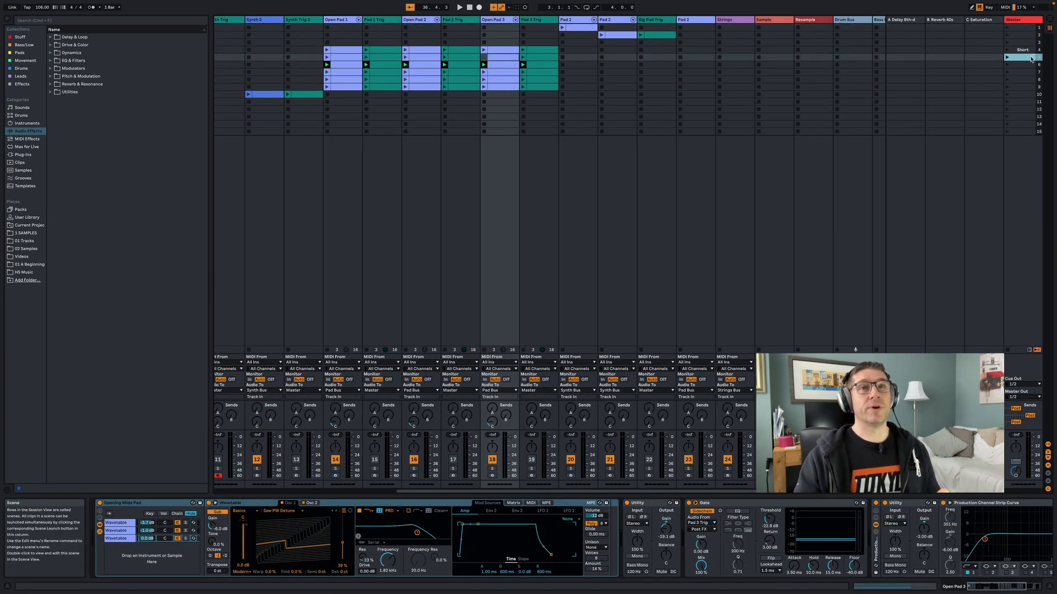
double_click(348, 58)
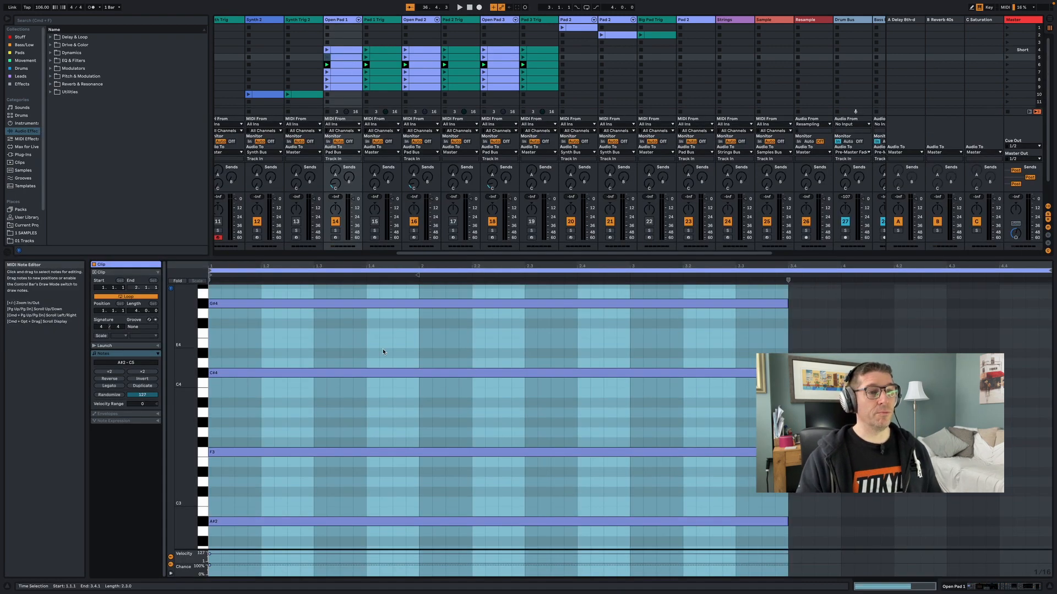
scroll(383, 350, down, 5)
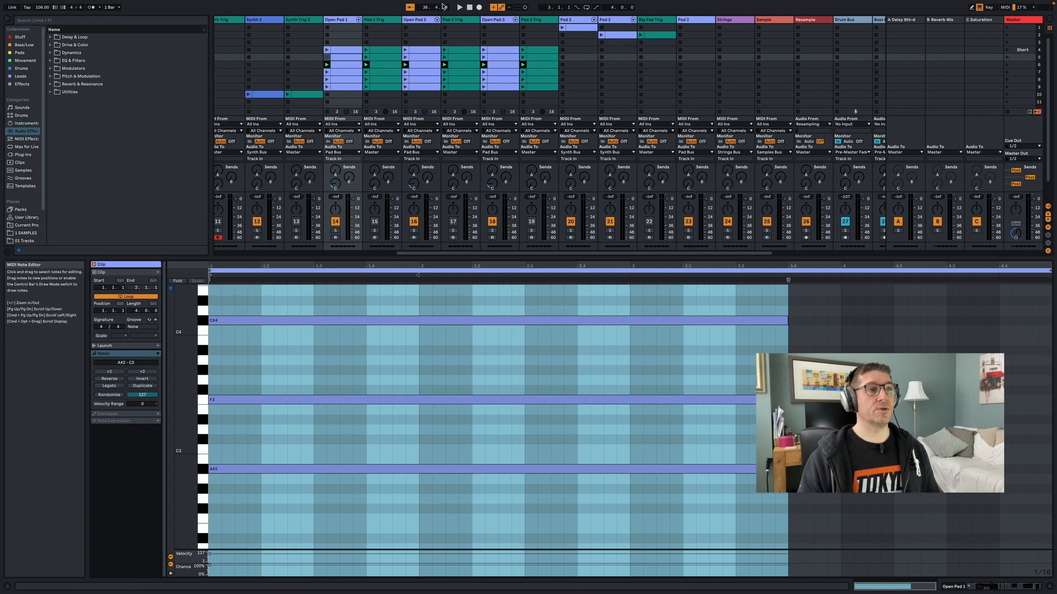
click(421, 64)
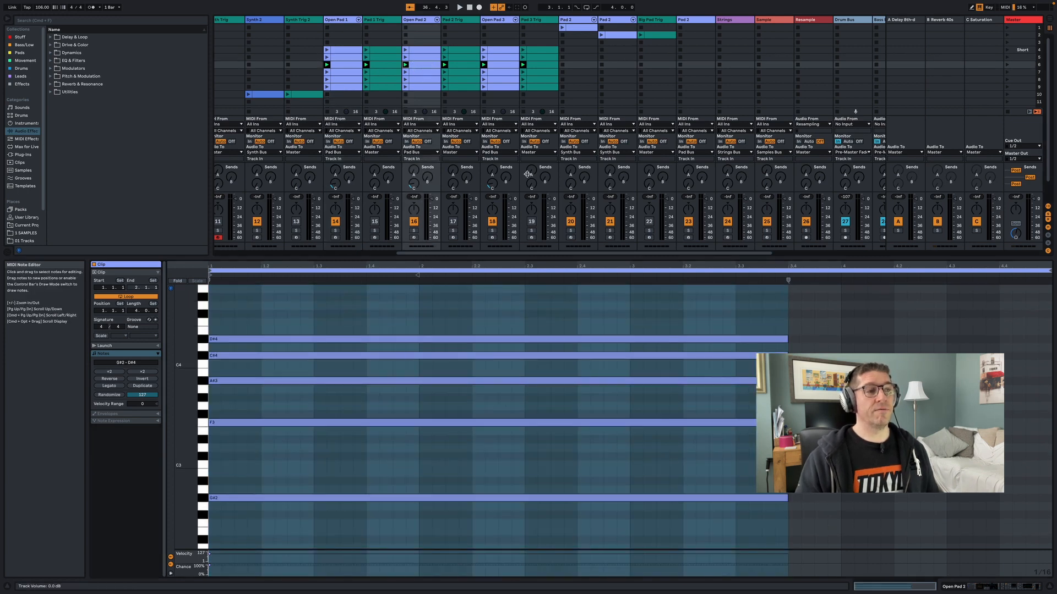
click(496, 65)
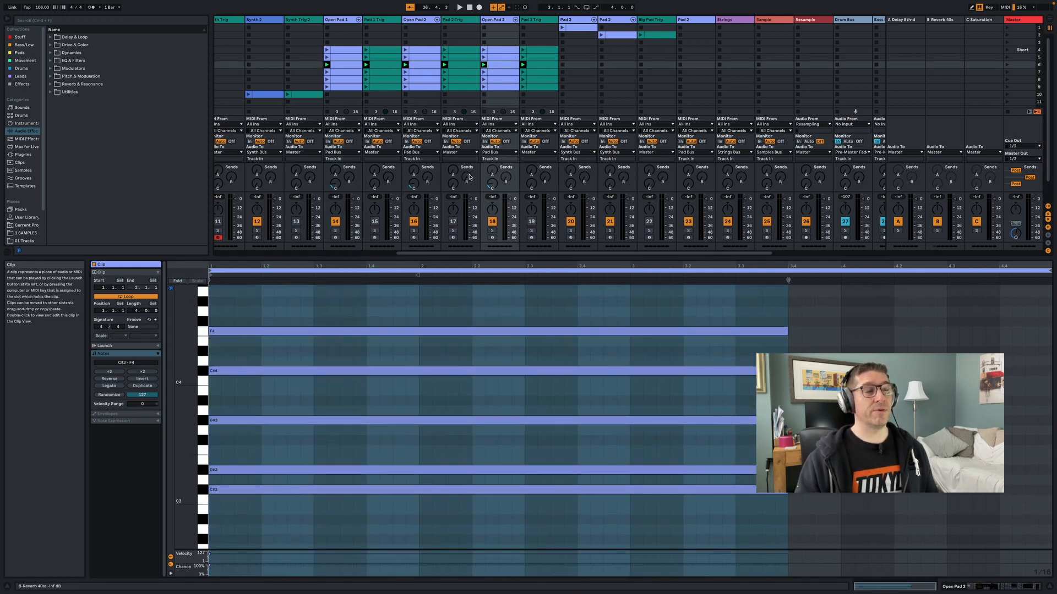
- Return to the device view and inspect the three Wavetable chains in Open Pad 1's Opening Wide Pad rack
key(shift+Tab)
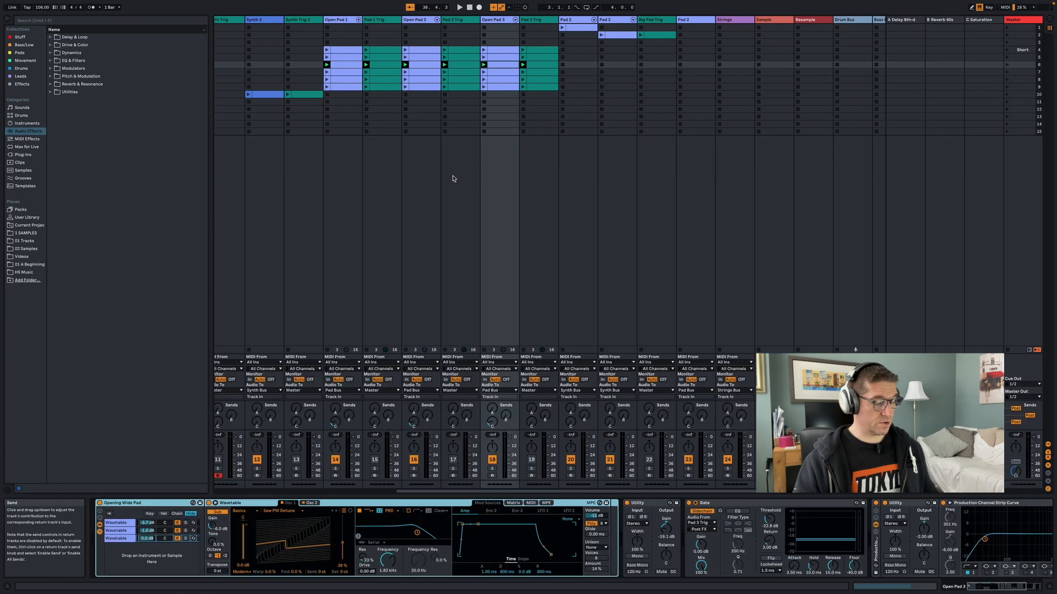
click(352, 271)
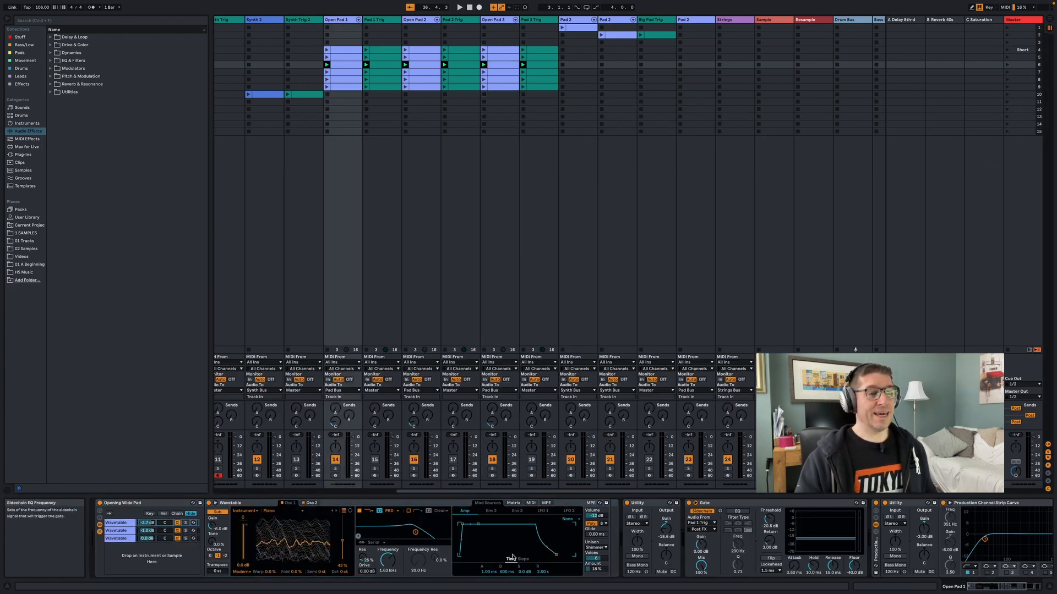
click(122, 530)
click(123, 539)
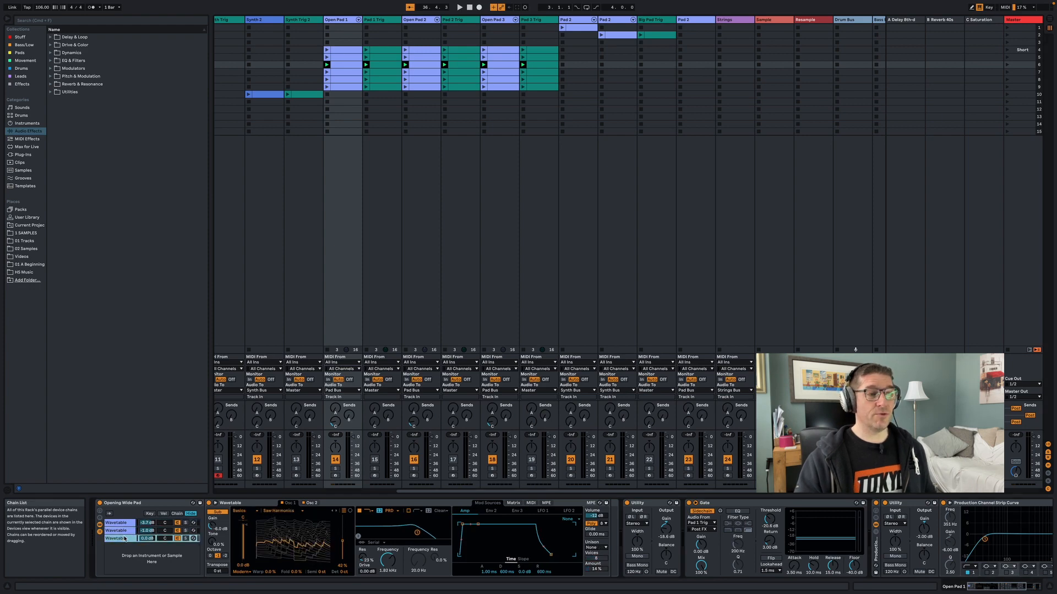
click(135, 525)
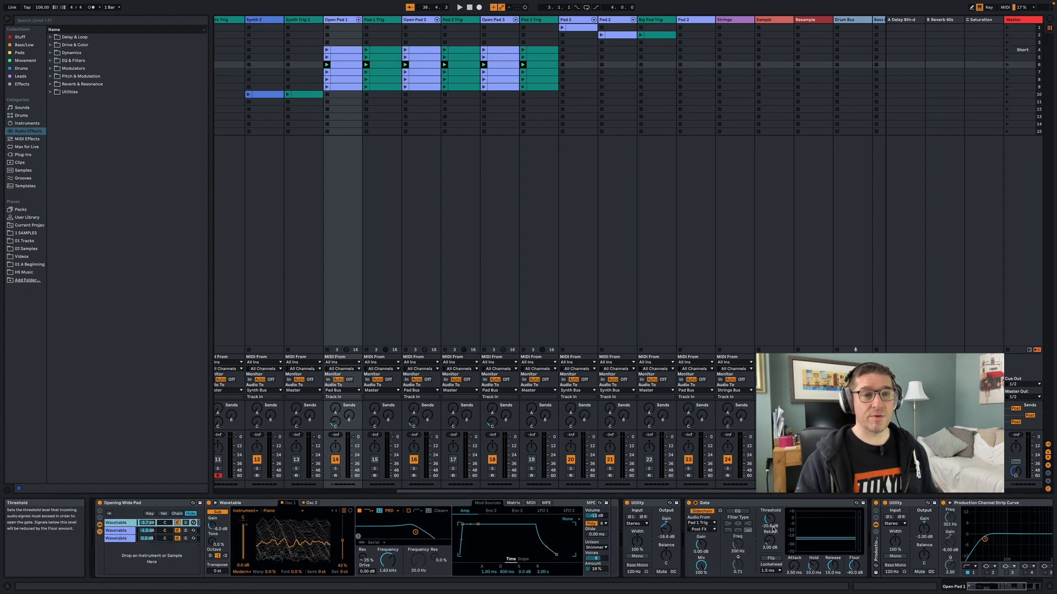
- Inspect the Operator on Pad 1 Trig and the first Wavetable chain in Open Pad 2's rack
click(380, 21)
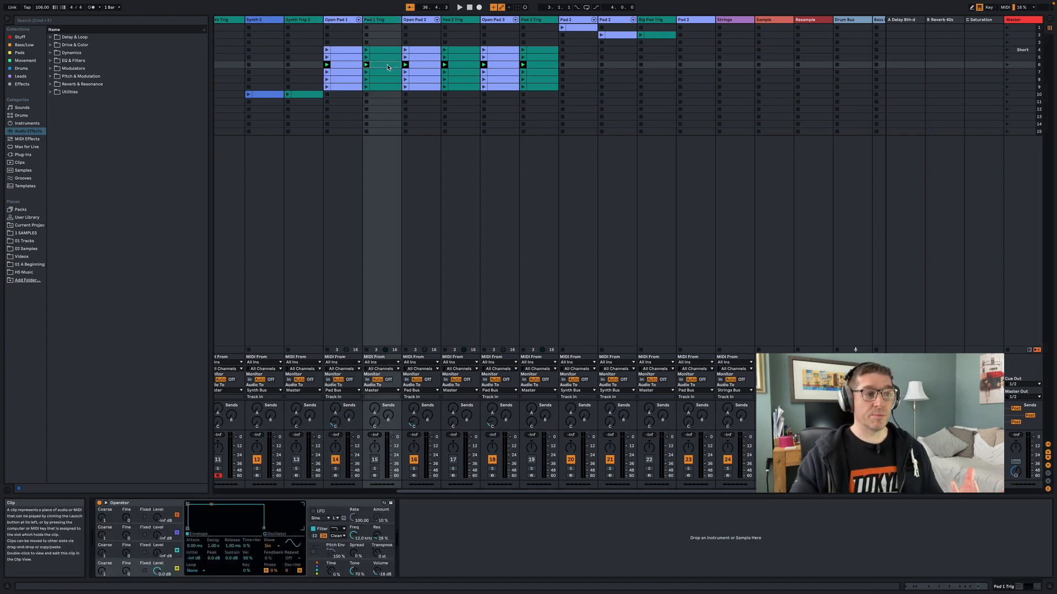
click(423, 64)
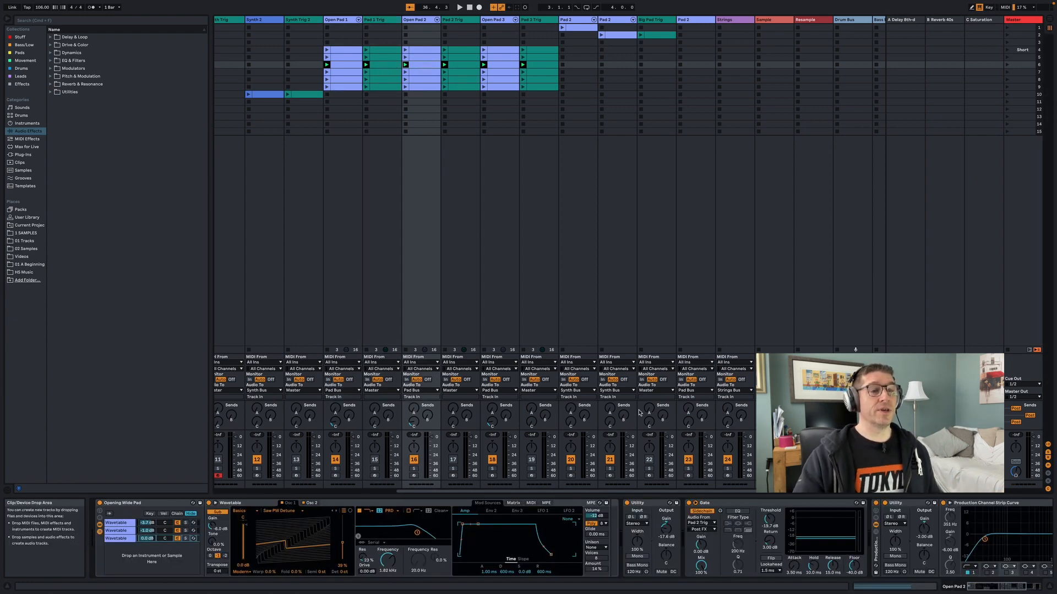
click(119, 523)
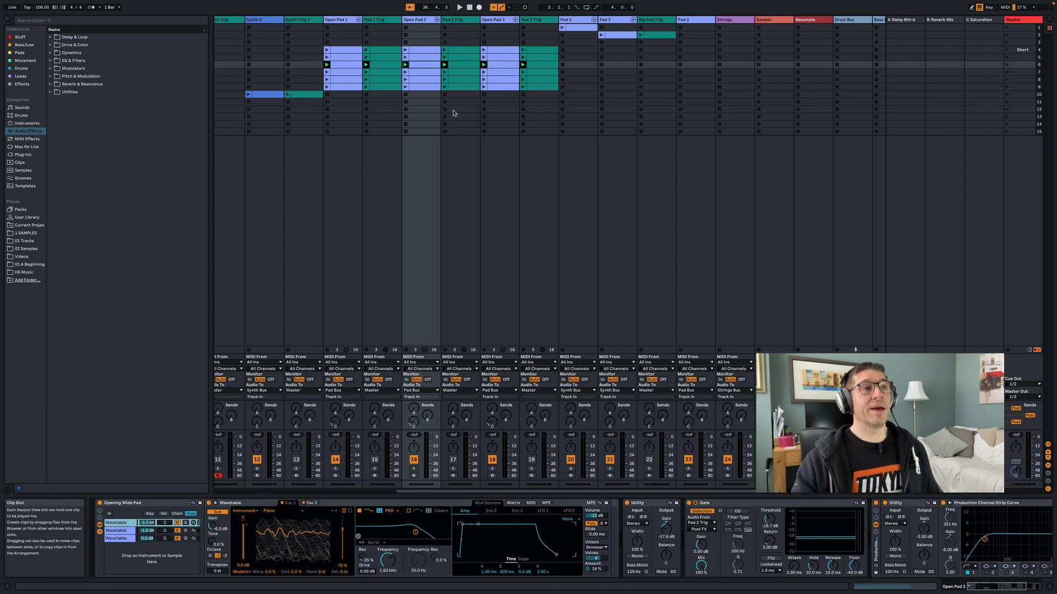
- Review the Open Pad 3 and Pad 3 Trig devices, and examine the note patterns in the pad trigger clips
click(500, 65)
click(541, 66)
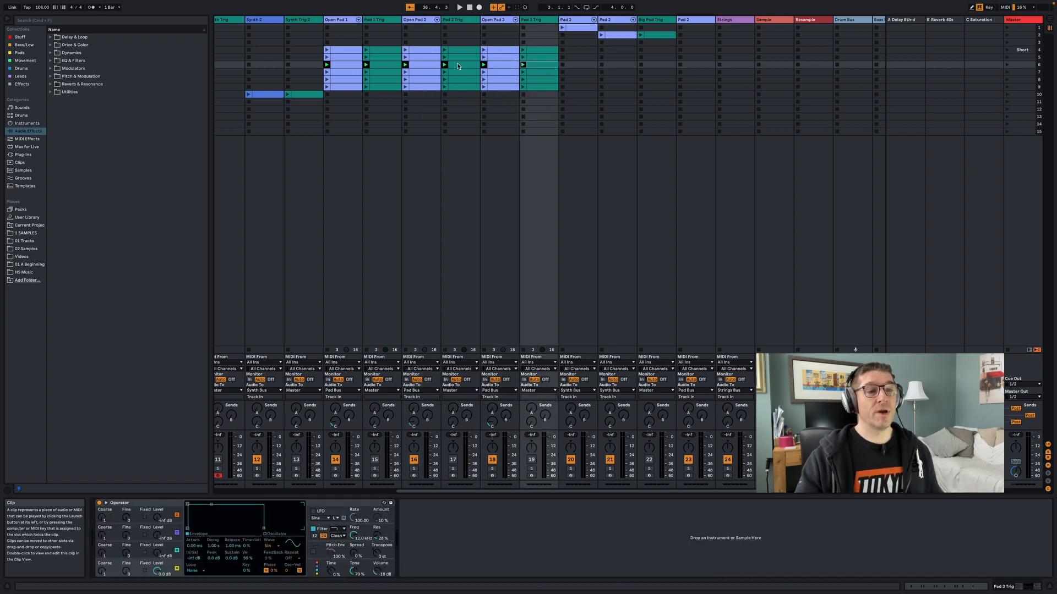
double_click(457, 65)
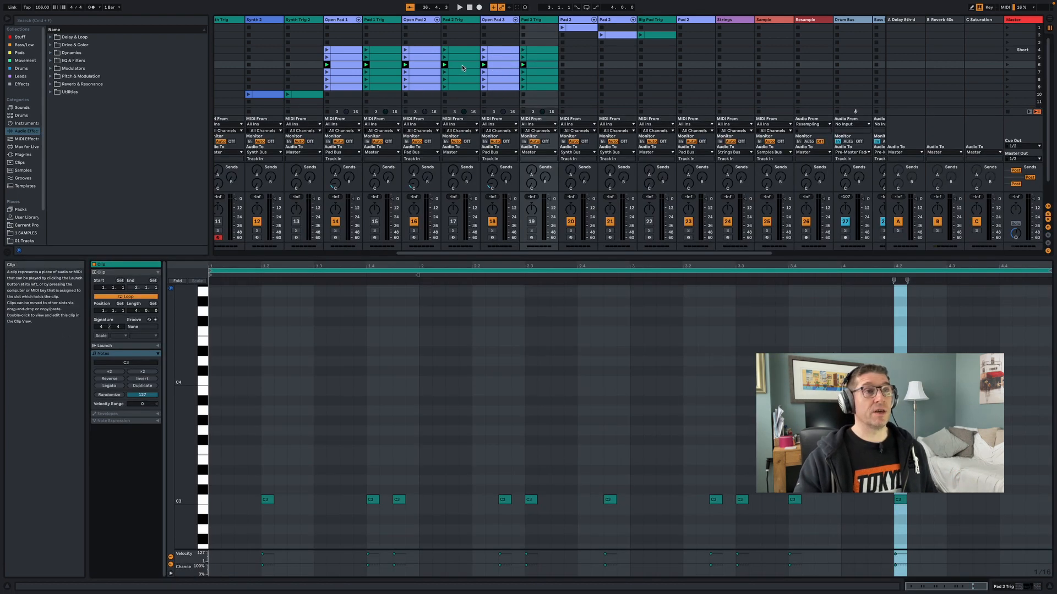
click(394, 68)
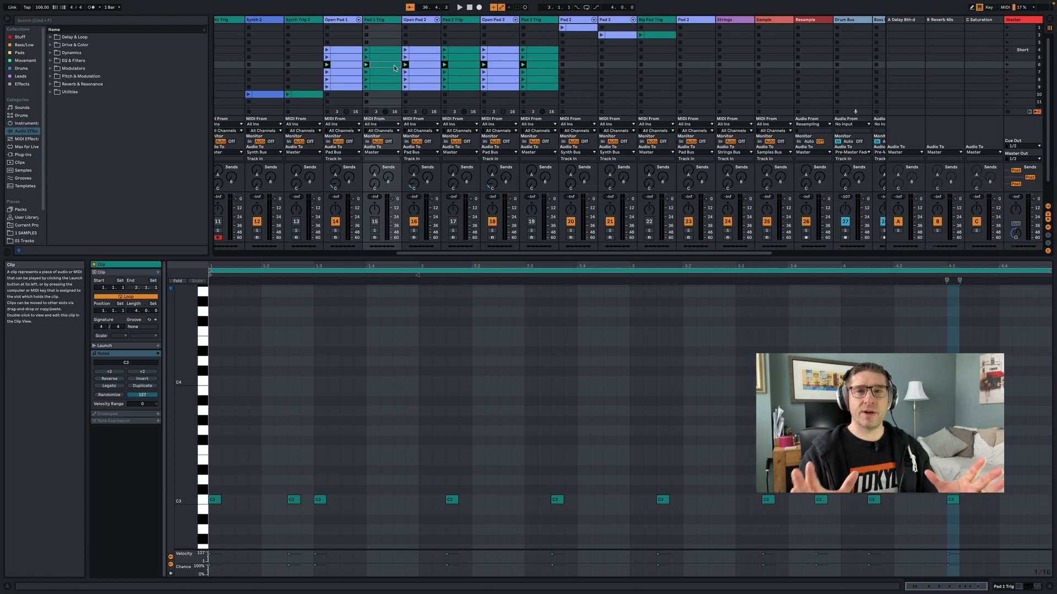
- Launch scene 5 and scene 6 to hear the gated pads play together
click(1006, 58)
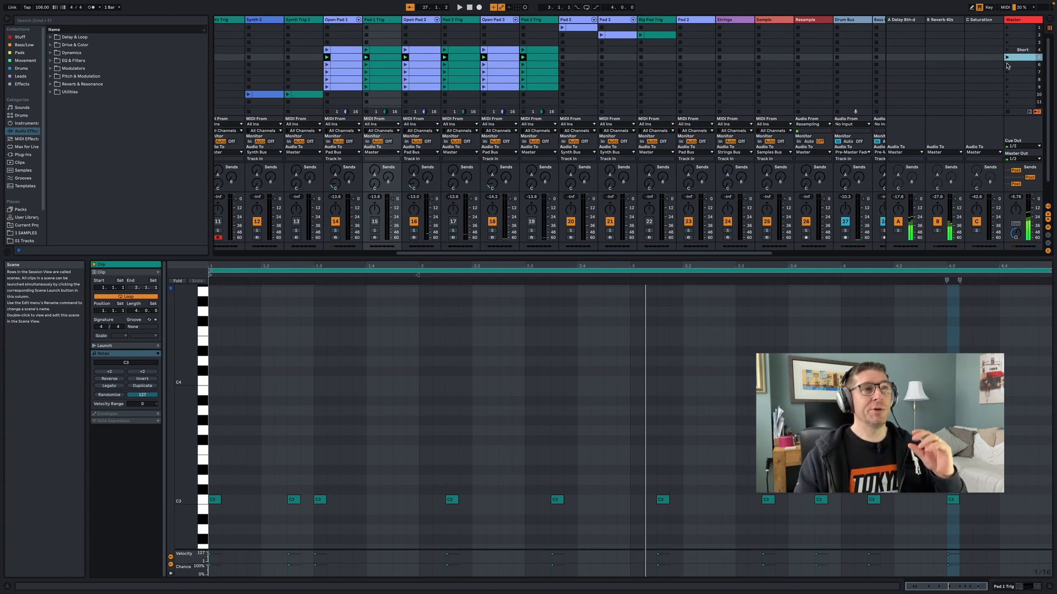
click(1007, 65)
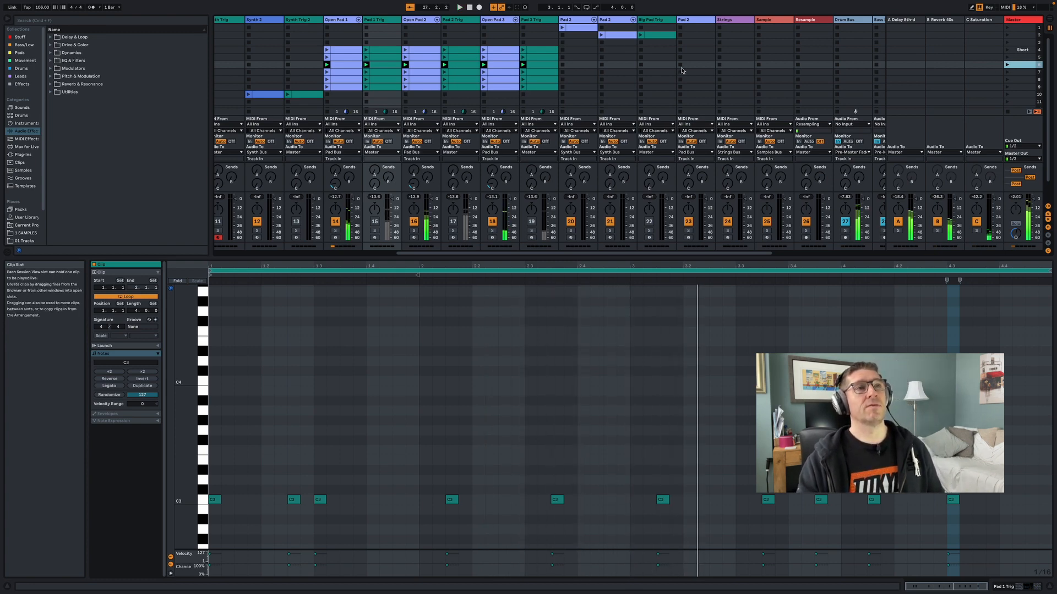
- Examine the full device chain on Rhythm track 6, from the sample through its gates and repeat effects to the channel strip
scroll(686, 70, left, 5)
scroll(687, 69, left, 3)
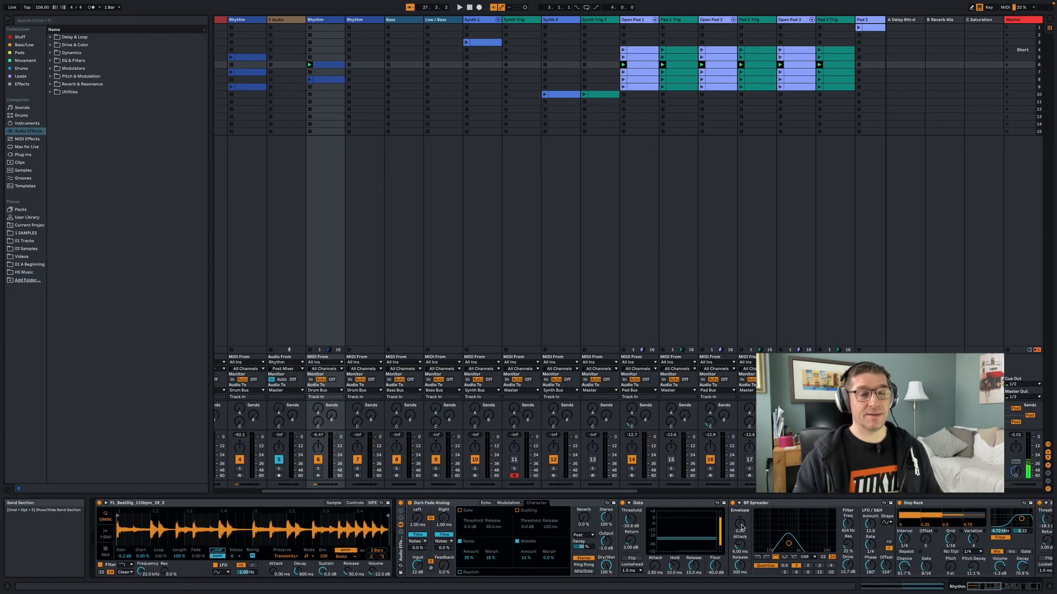
scroll(741, 528, right, 10)
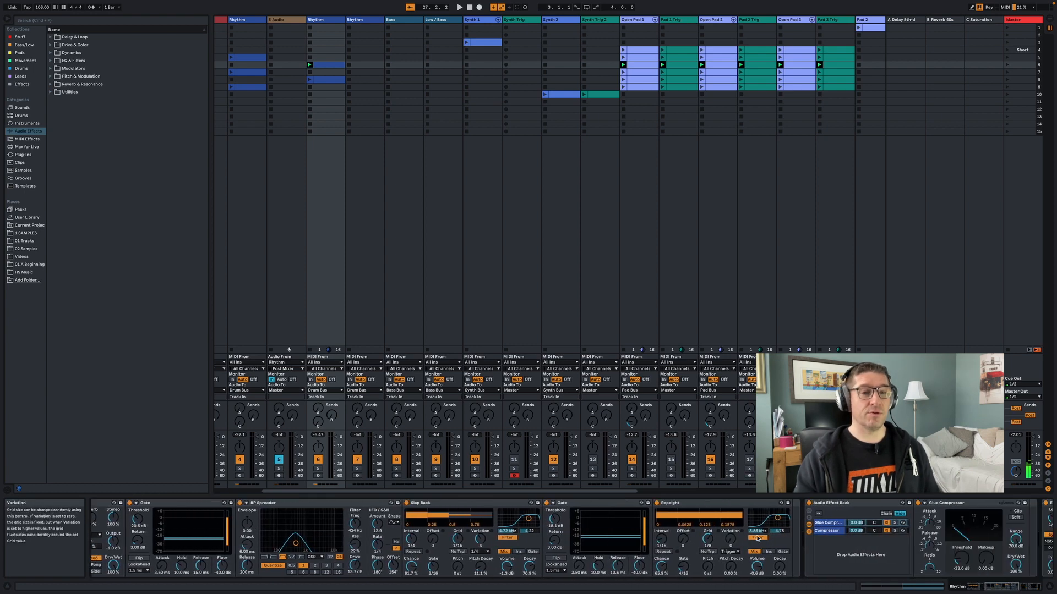
scroll(757, 538, right, 10)
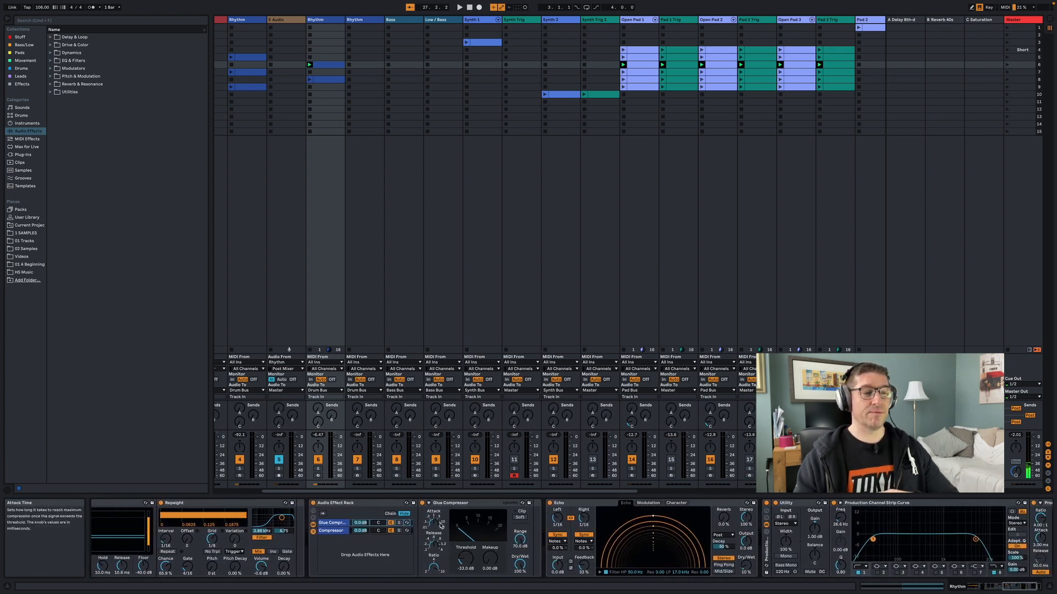
scroll(440, 526, right, 3)
- Start playback and launch scene 7 followed by scene 10 to hear the gated rhythm and synth parts
key(space)
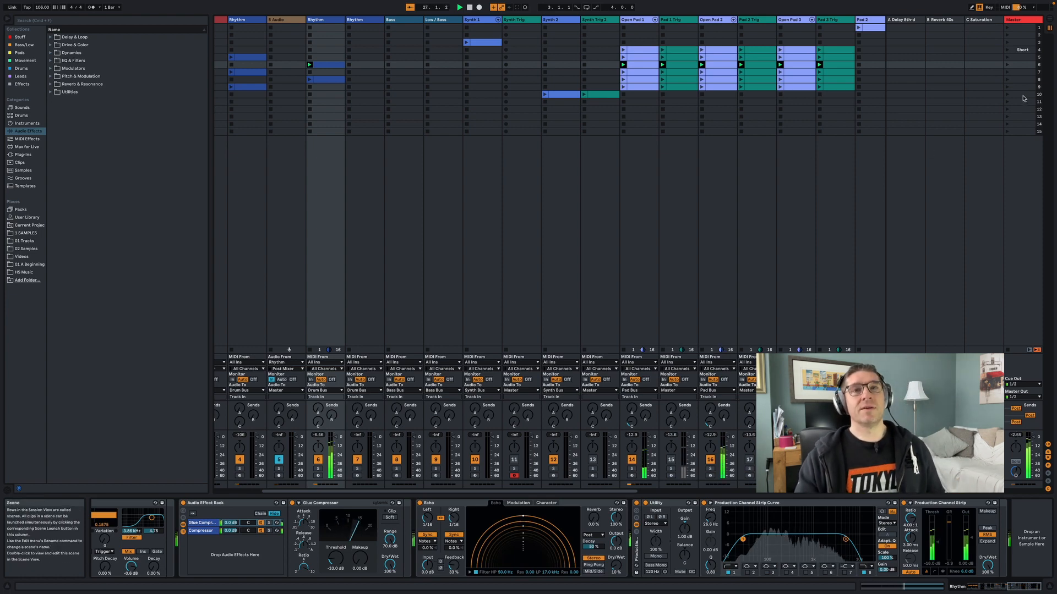
click(1007, 73)
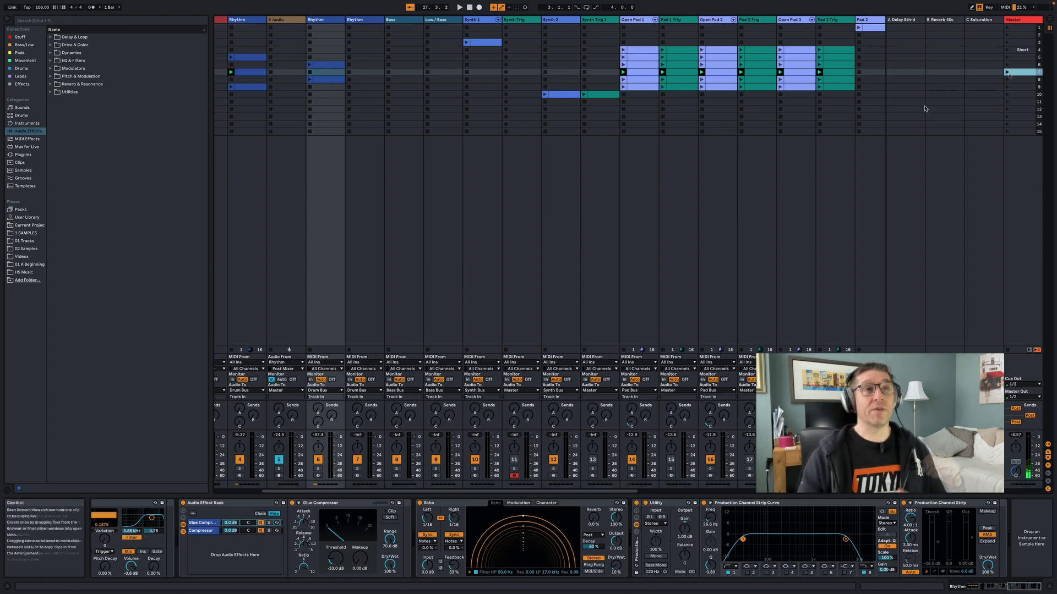
click(1007, 94)
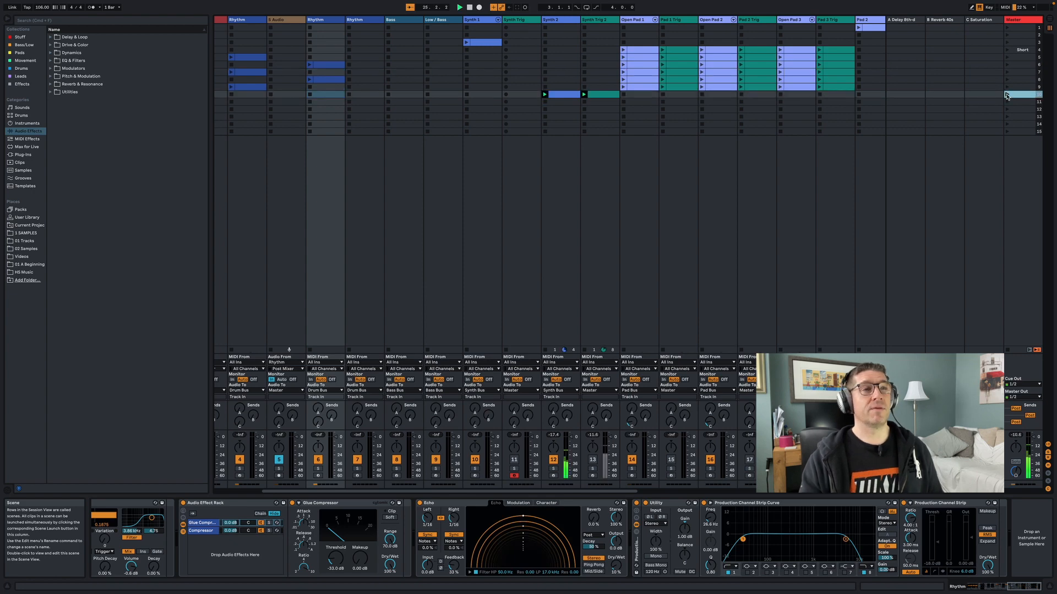
- Inspect the Analog, Gate and Delay devices on Synth 2 and the notes in its scene 10 clip
click(567, 196)
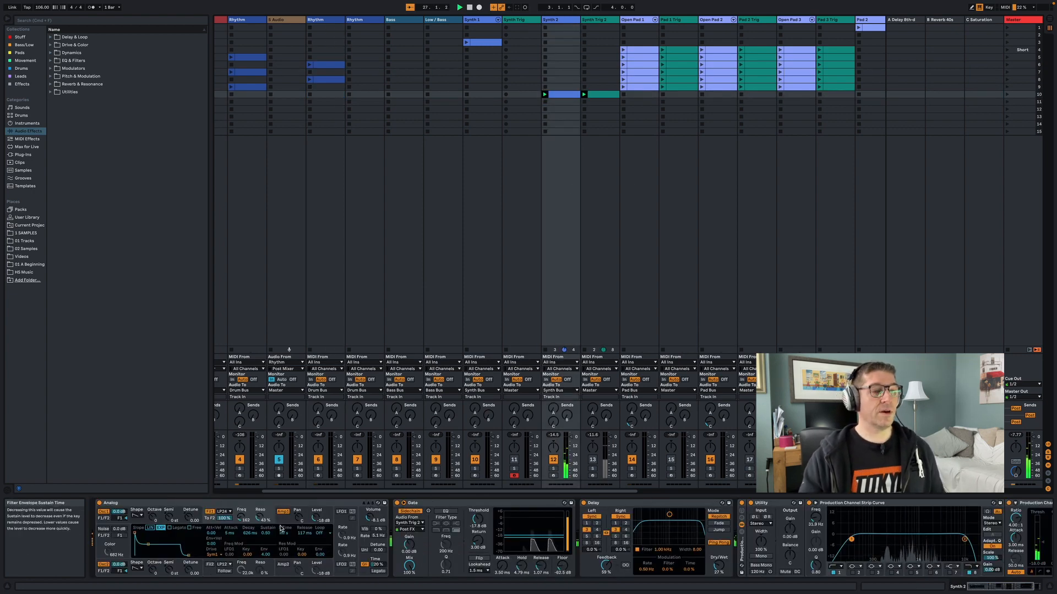
scroll(493, 130, left, 2)
double_click(600, 94)
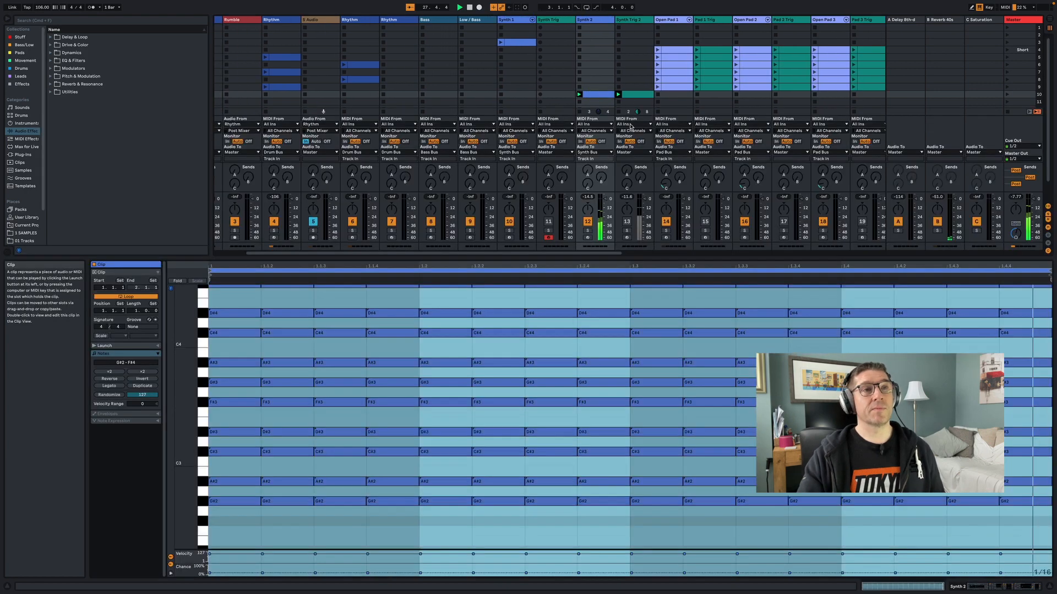
scroll(391, 427, up, 1)
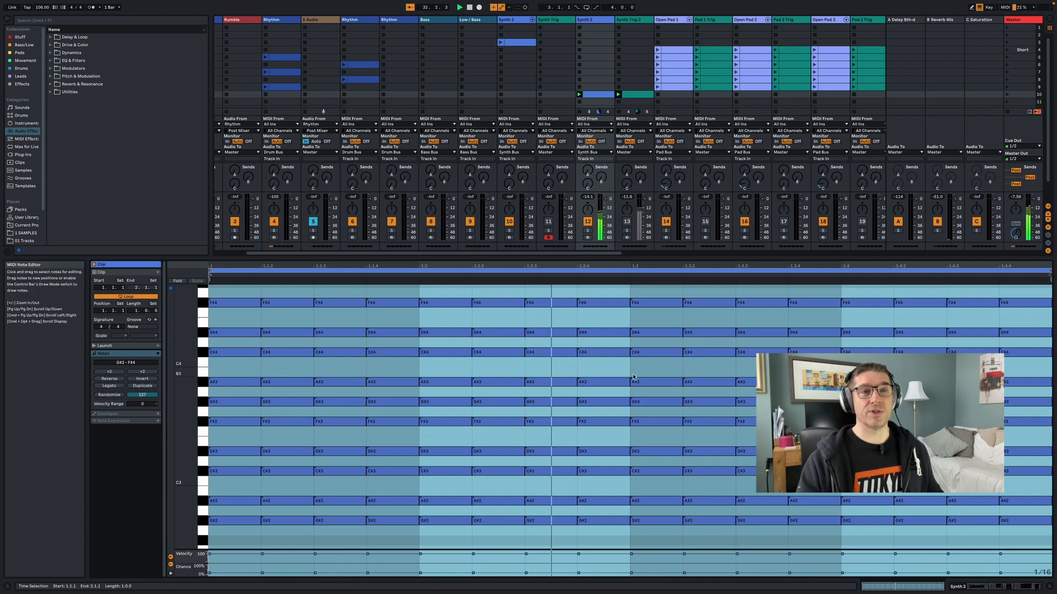
scroll(644, 352, down, 3)
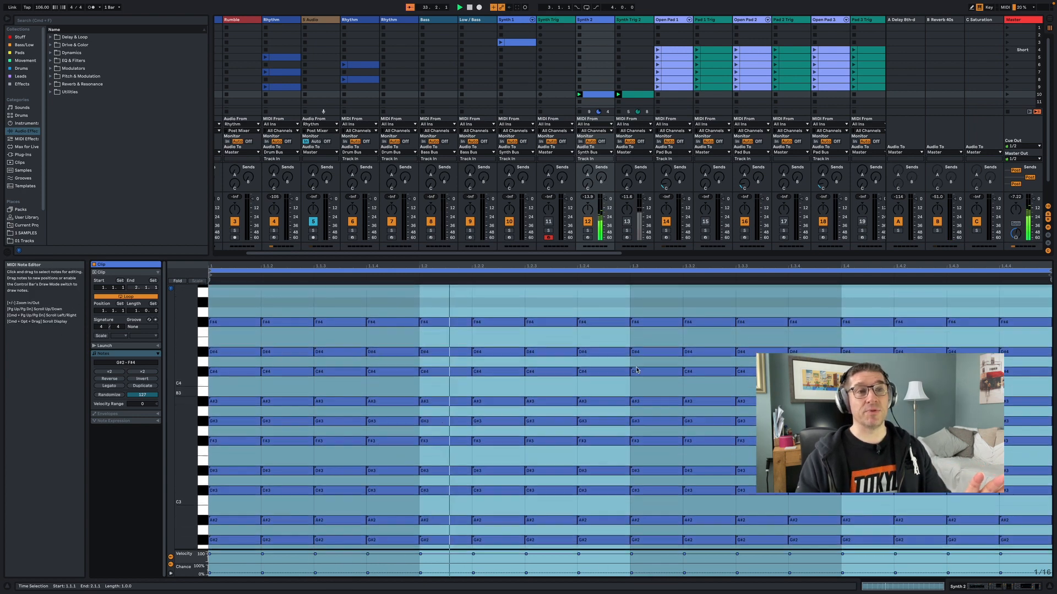
key(shift+Tab)
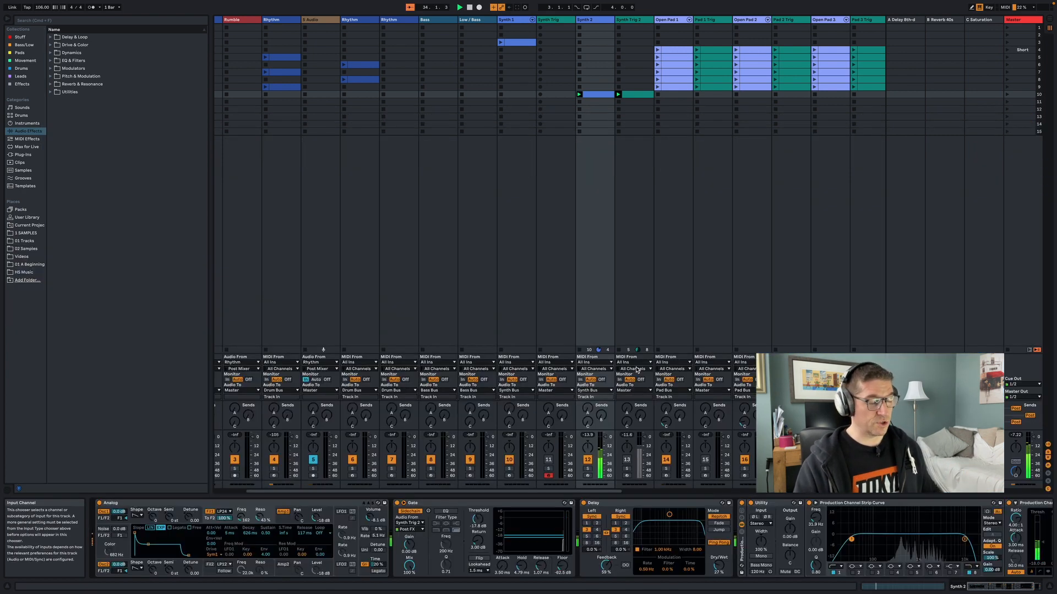
- Examine Synth Trig 2's Operator and the notes in its scene 10 clip, and return to Synth 2's Gate and Delay devices
click(619, 328)
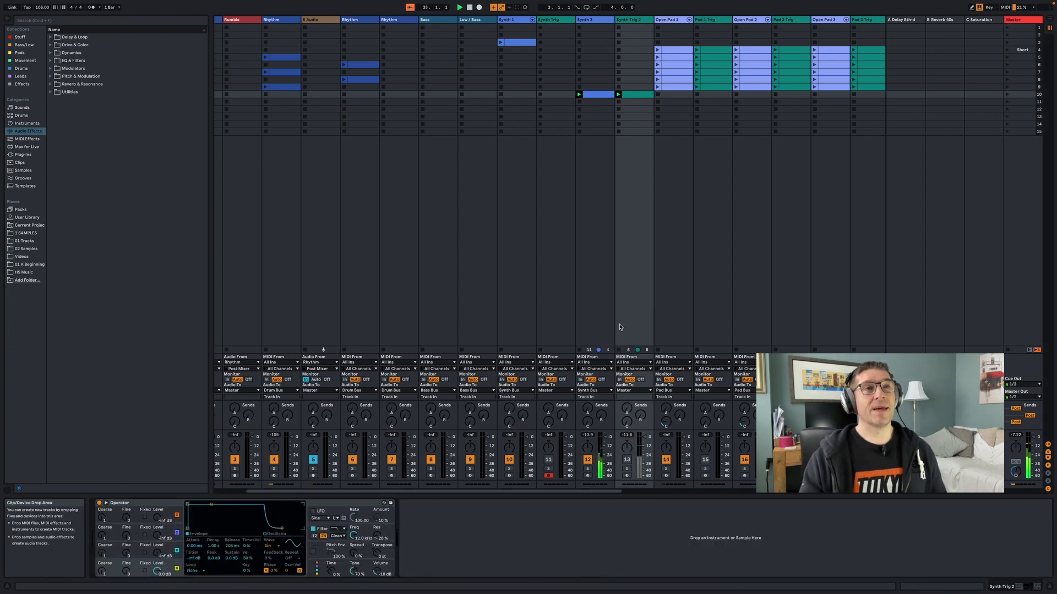
click(640, 94)
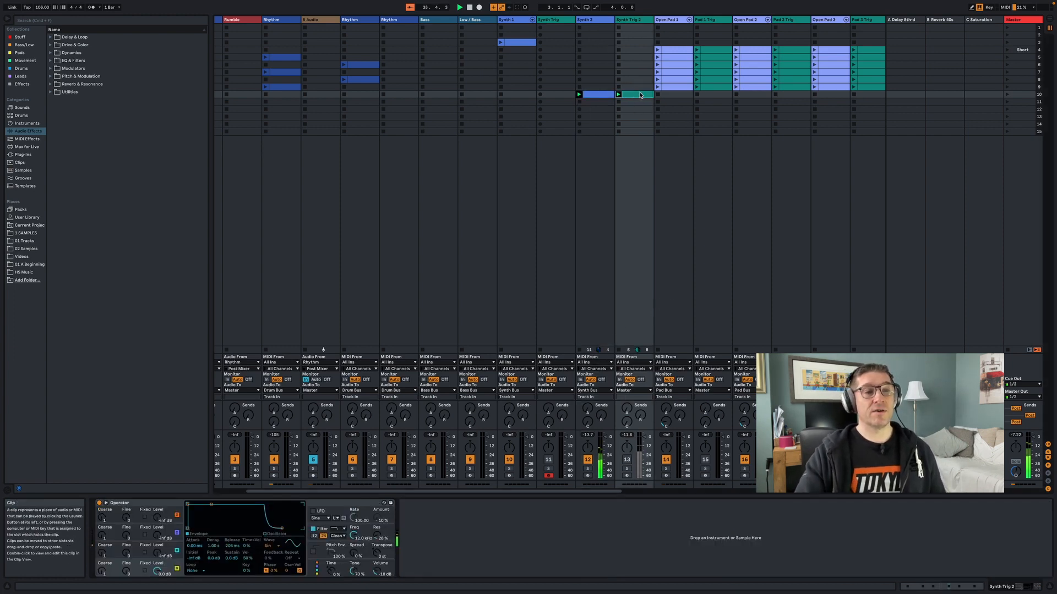
double_click(640, 95)
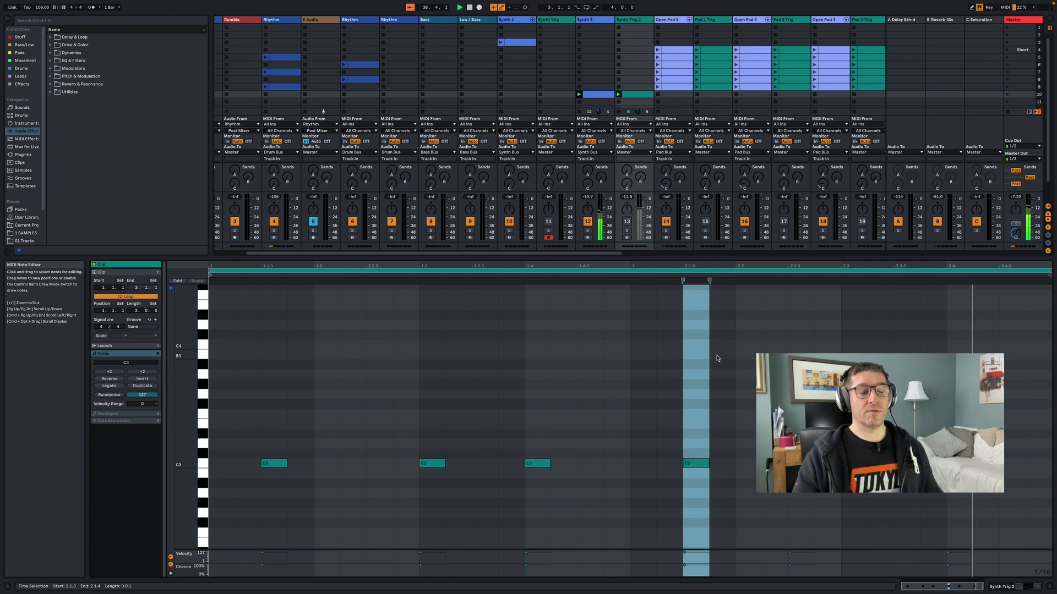
click(605, 97)
key(shift+Tab)
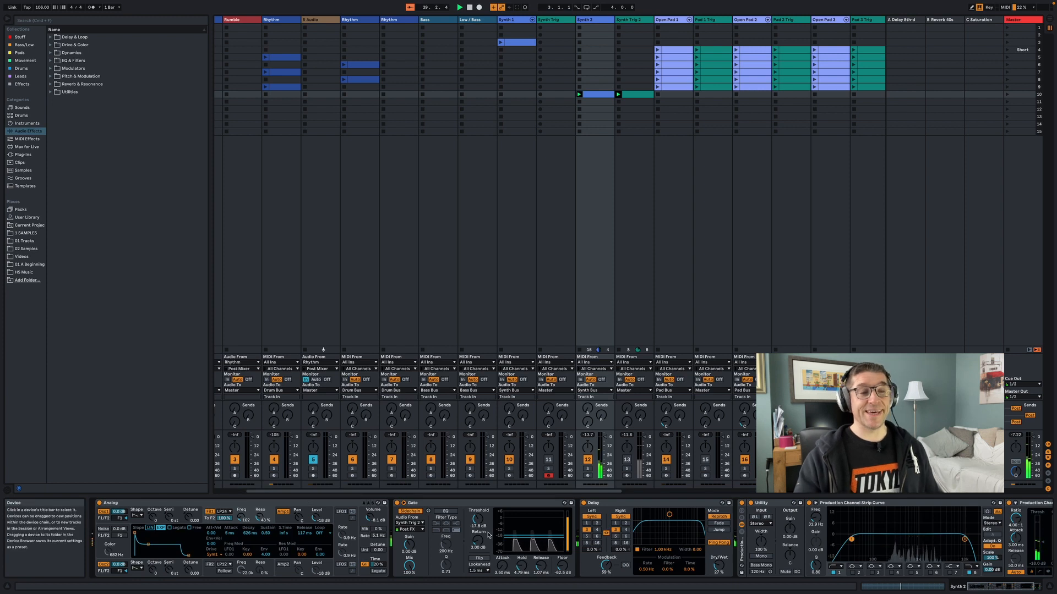
scroll(633, 536, right, 2)
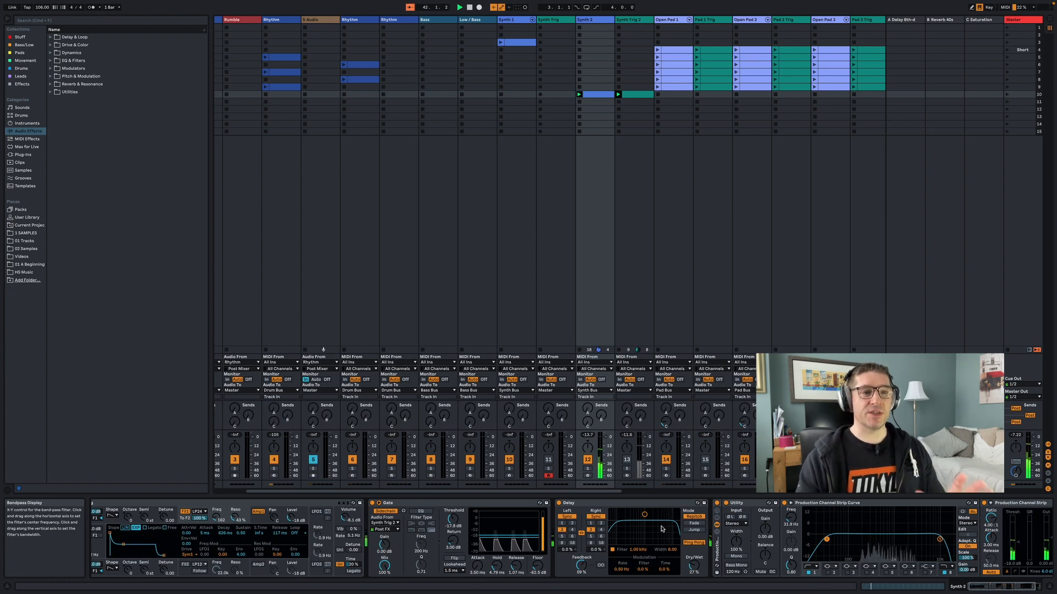
- Adjust the Operator envelope release on Synth Trig 2 and the Gate release on Synth 2 while the parts play
click(635, 231)
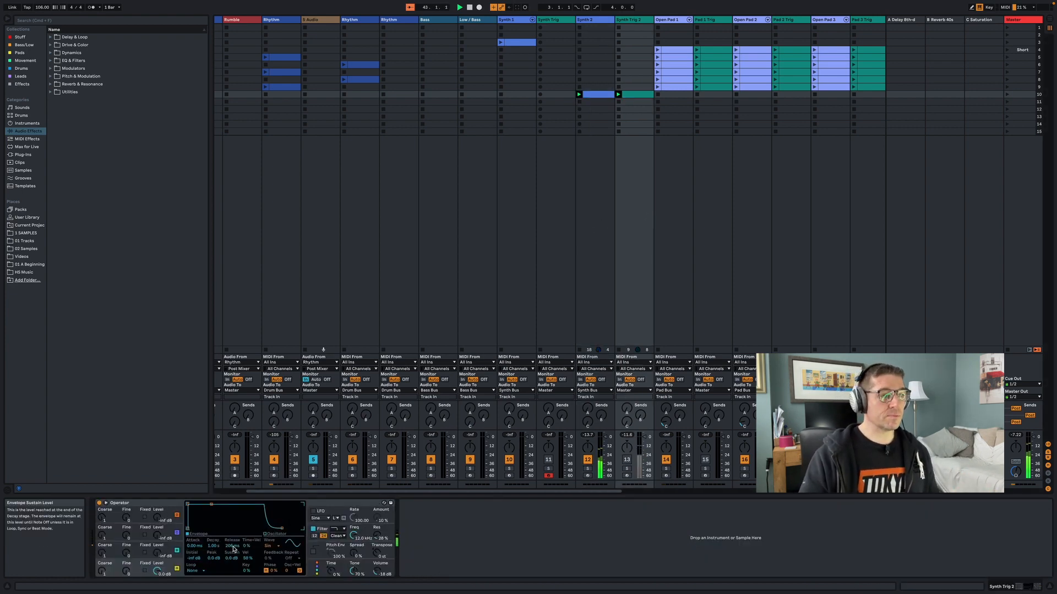
drag(229, 545, 231, 549)
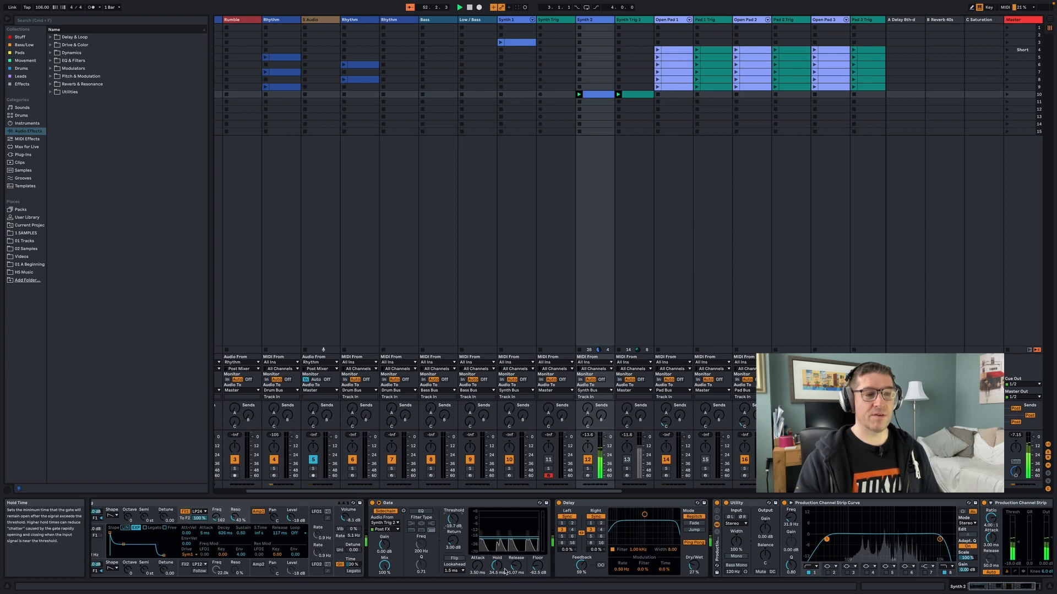
drag(516, 566, 516, 562)
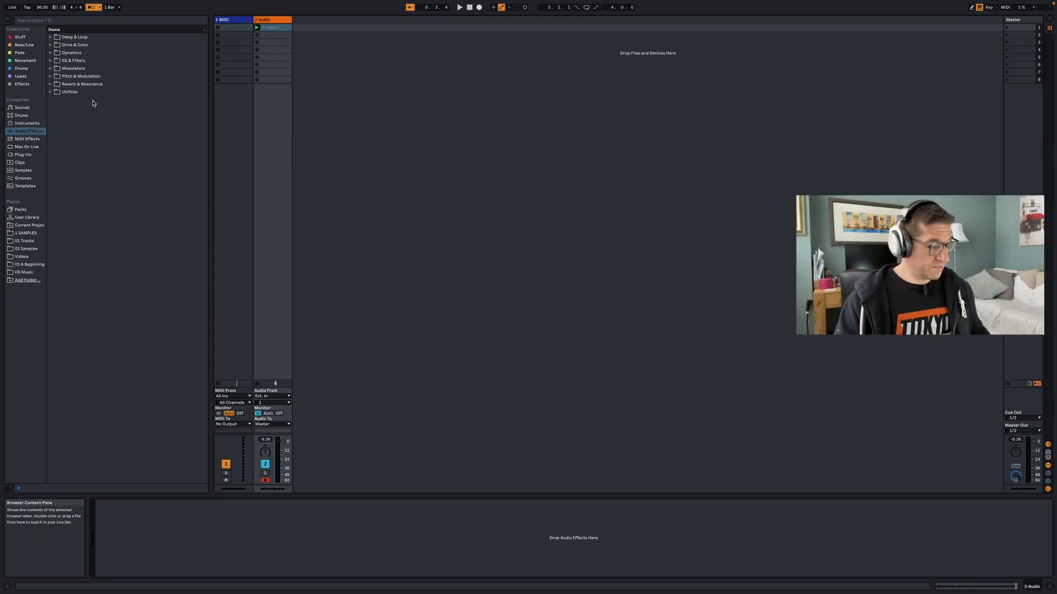
- Load the Vintage Maker rack from the Effects collection onto the 2-Audio track and play its audio clip
click(23, 83)
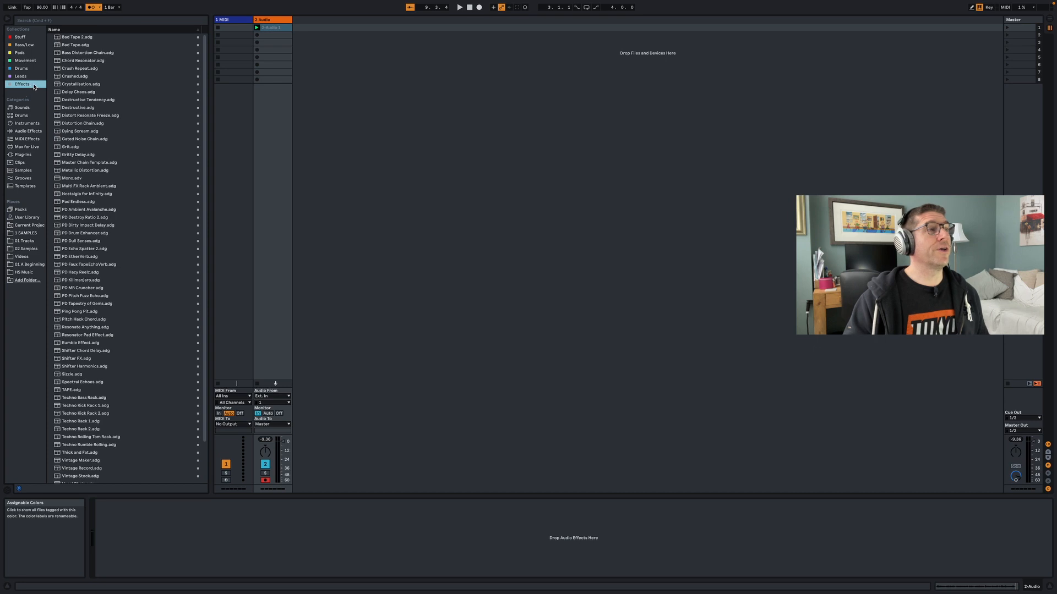
scroll(96, 122, down, 3)
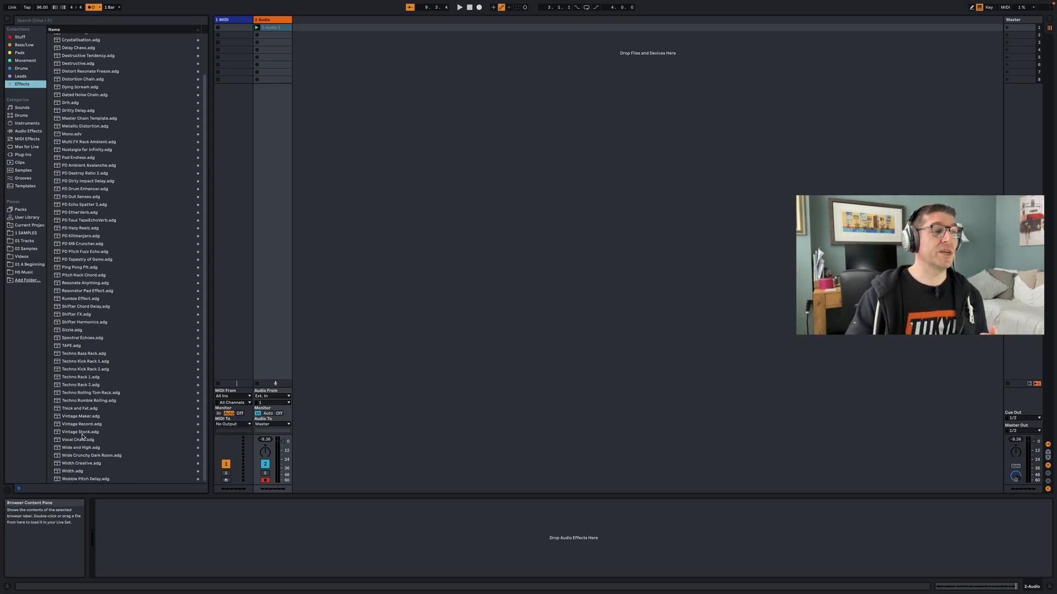
drag(78, 418, 261, 536)
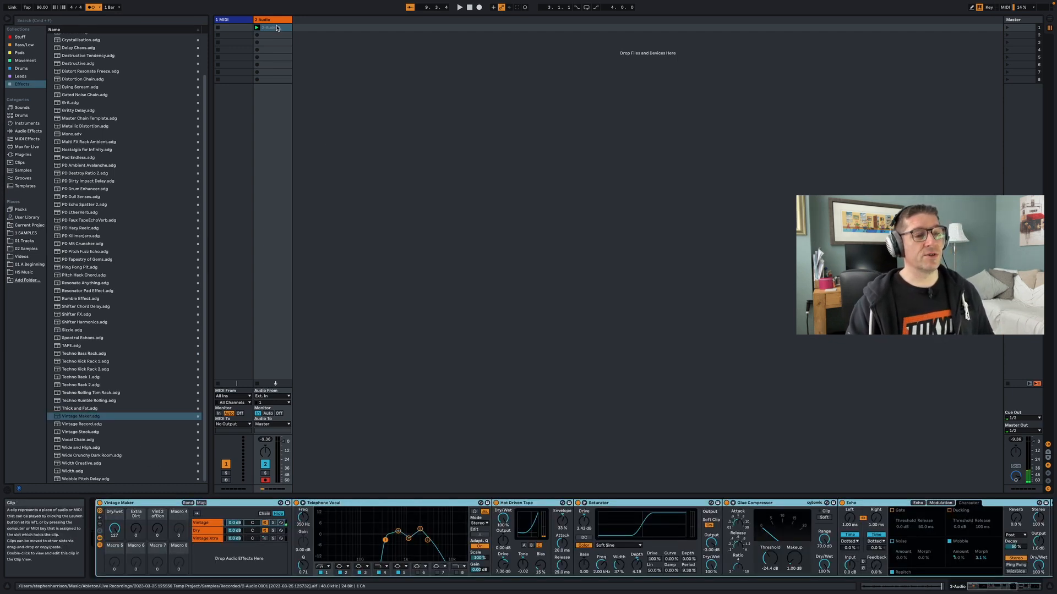
click(256, 29)
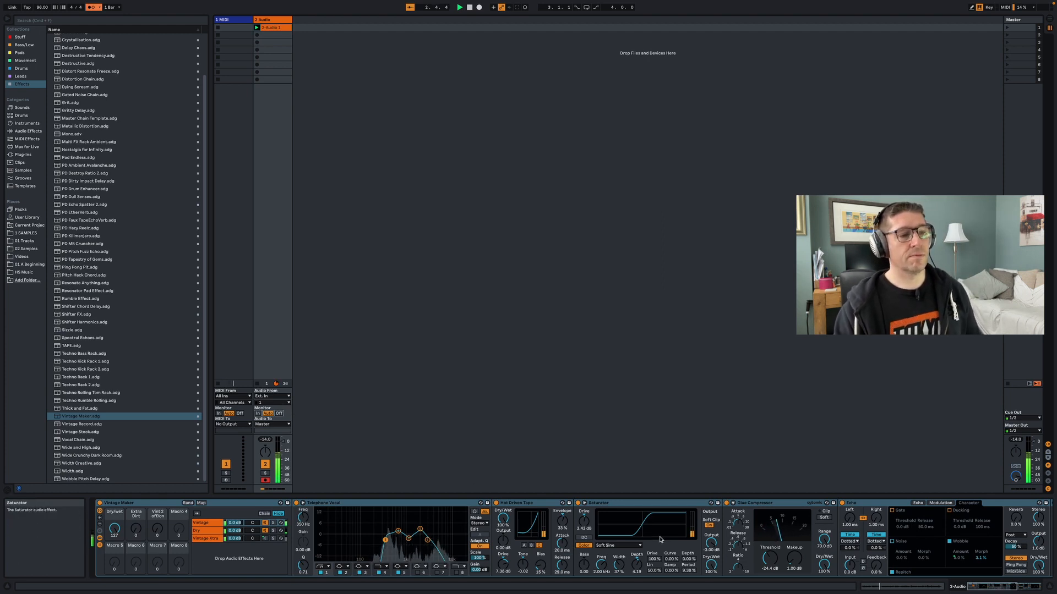
- Add Redux from the Drive & Color effects to the end of the 2-Audio chain and lower its dry/wet amount
click(72, 53)
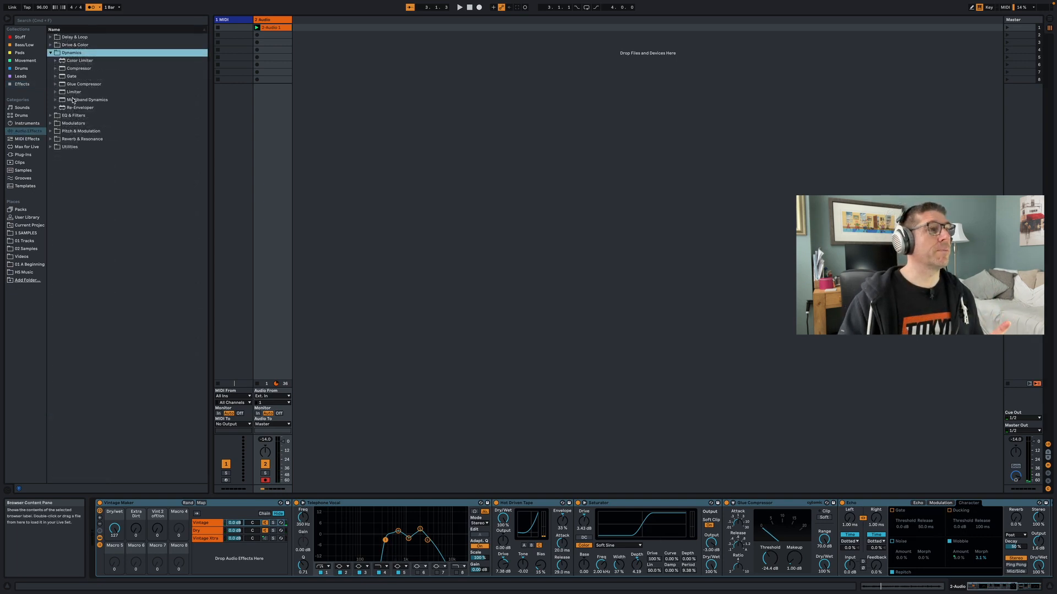
click(50, 46)
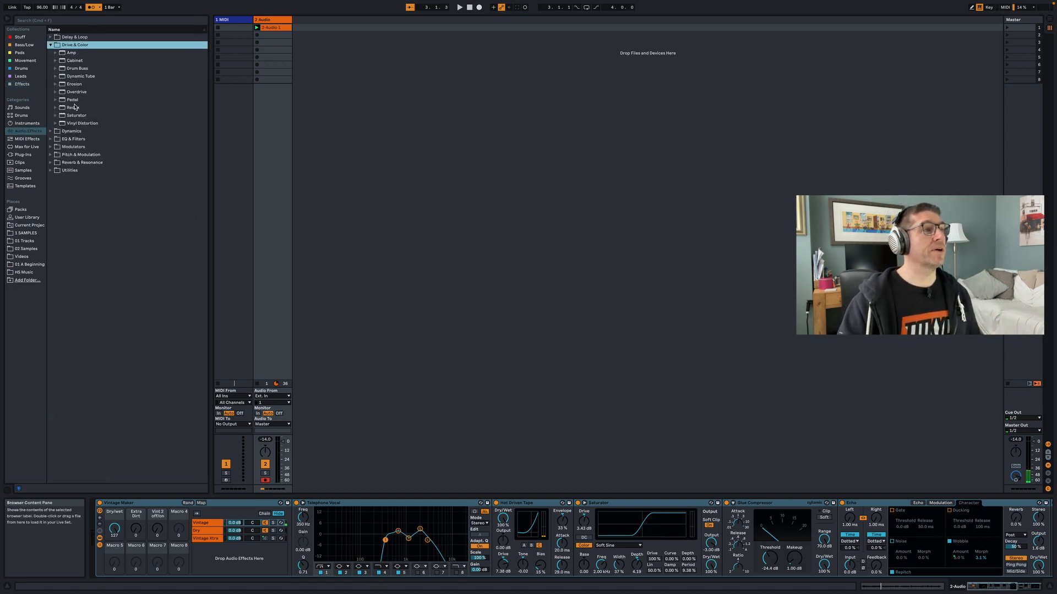
double_click(73, 108)
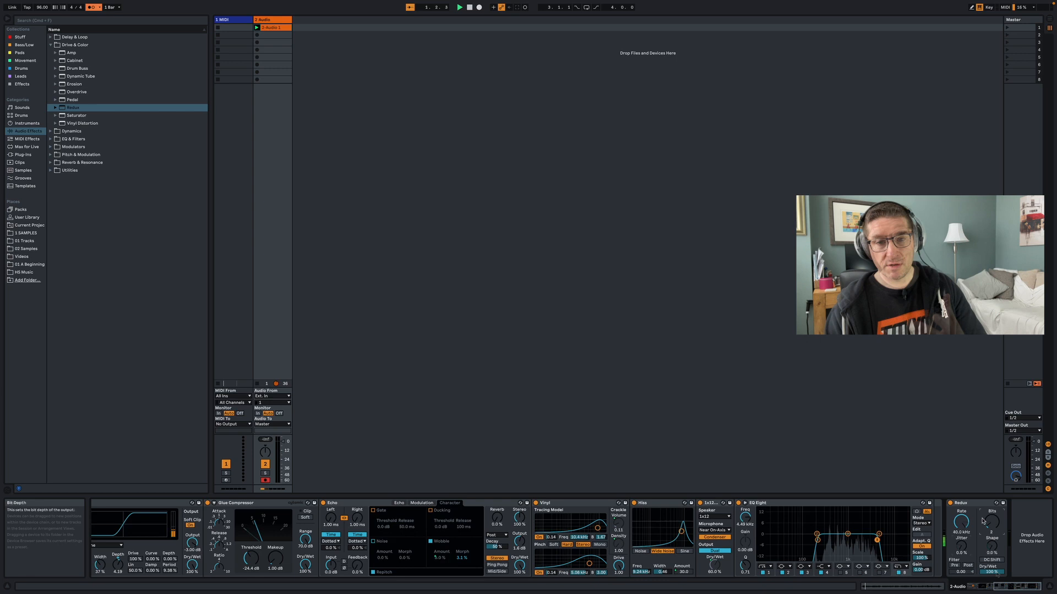
drag(990, 571, 991, 575)
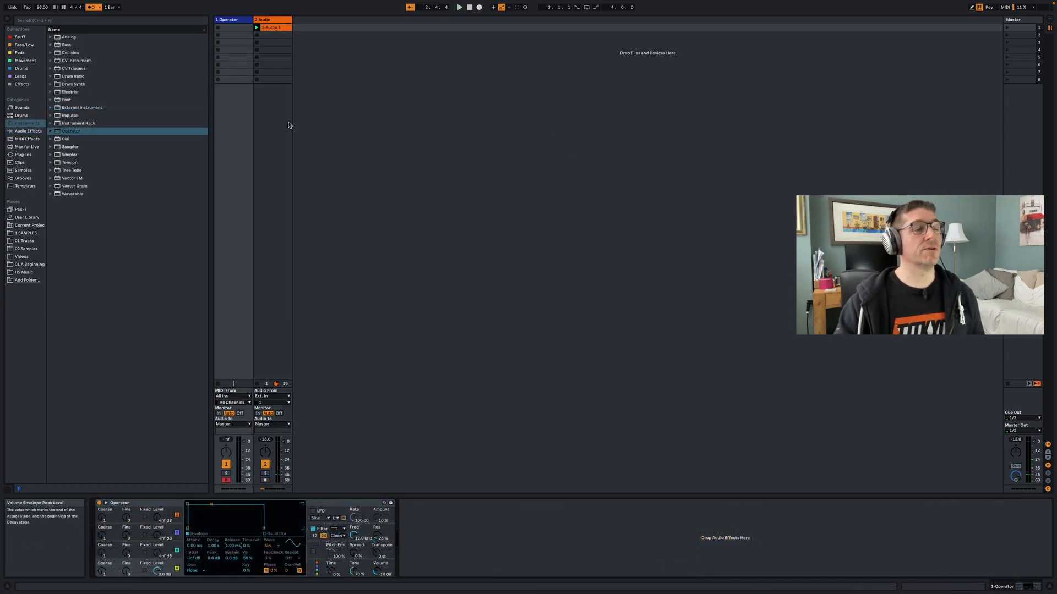
- Create a one-bar MIDI clip in the Operator track's first slot and fill it with an irregular rhythm of short and long C3 notes
double_click(242, 27)
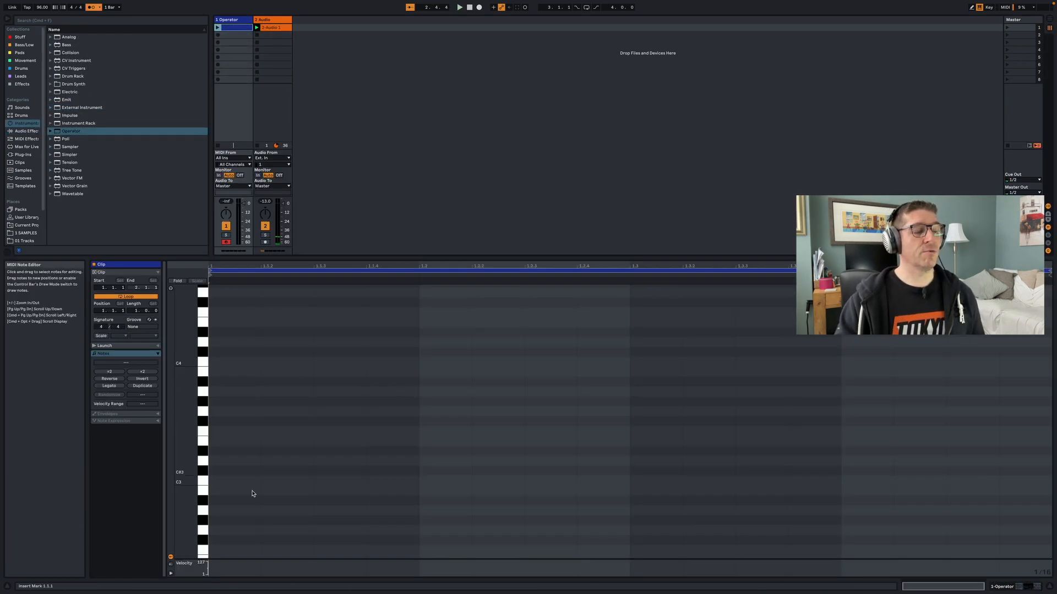
double_click(224, 481)
double_click(369, 482)
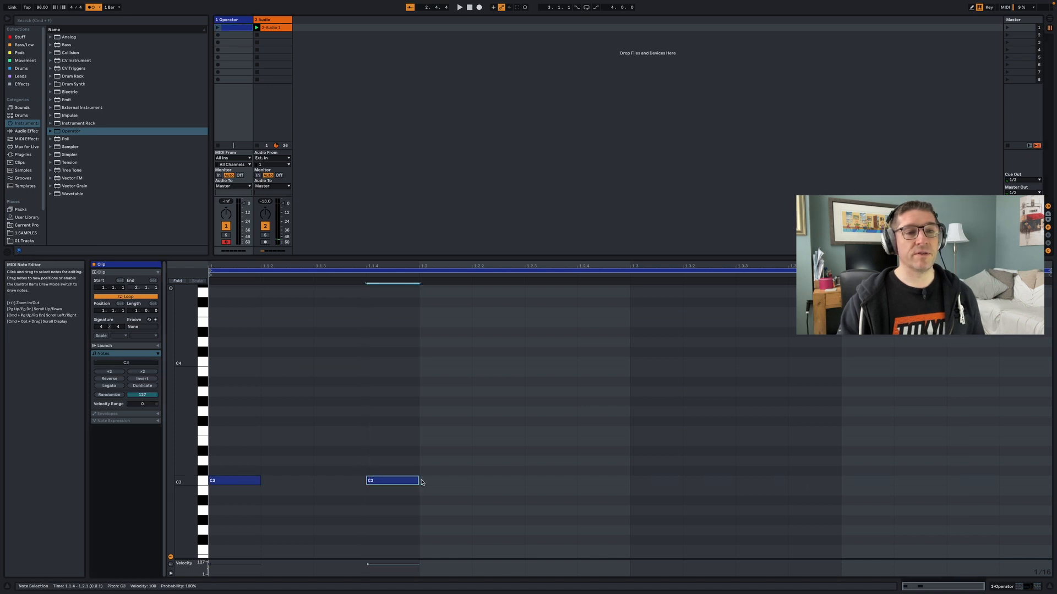
double_click(485, 482)
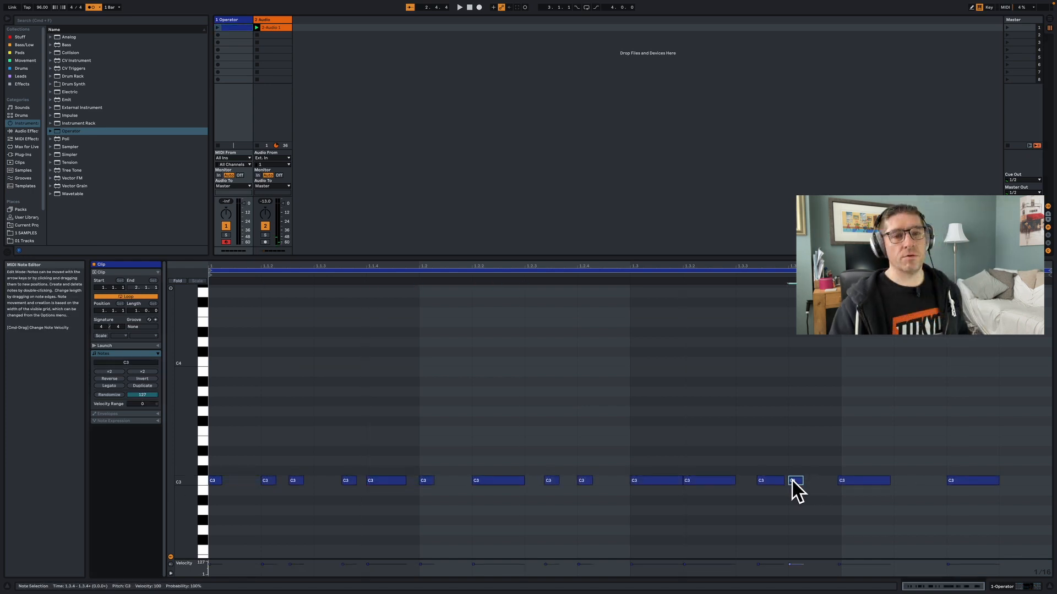
double_click(900, 480)
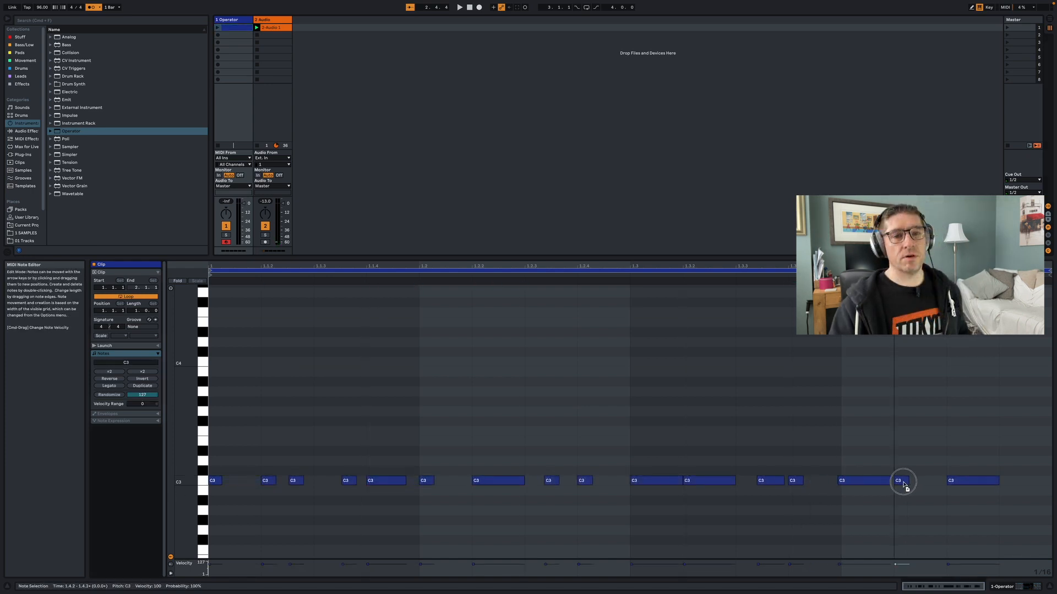
double_click(930, 481)
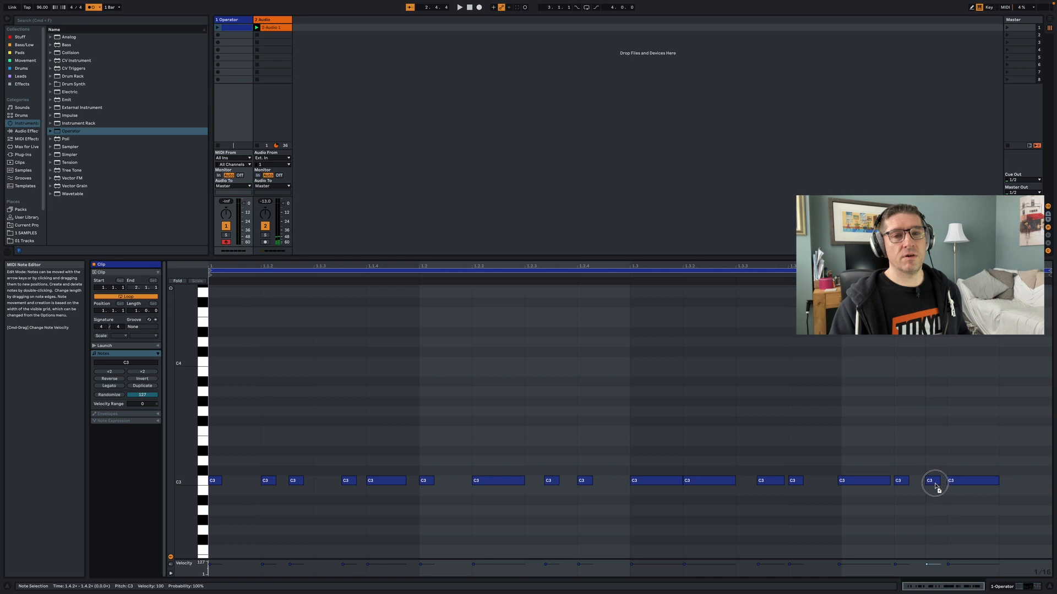
drag(956, 481, 977, 484)
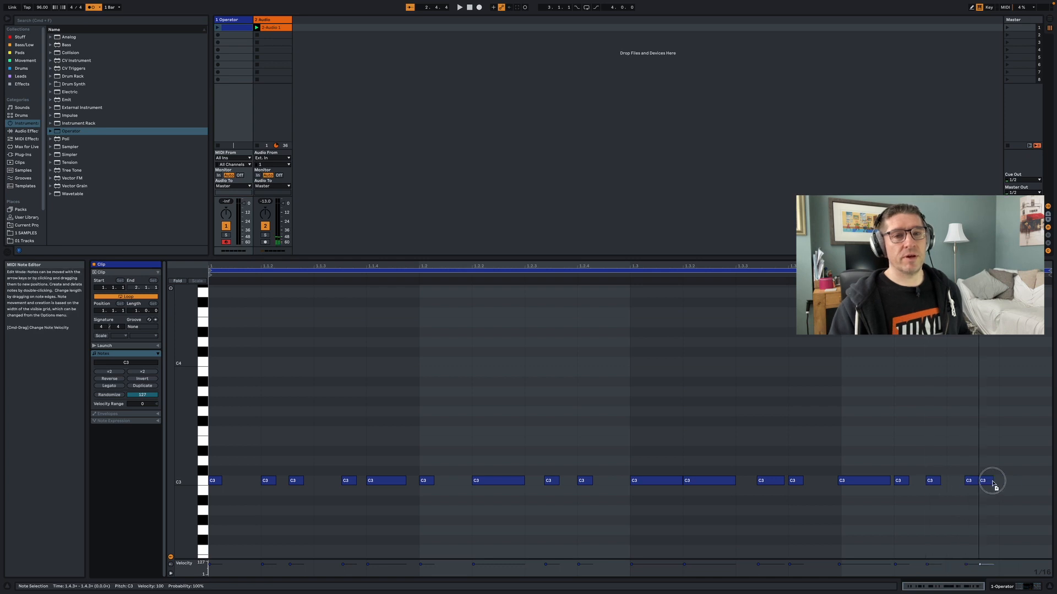
double_click(1035, 481)
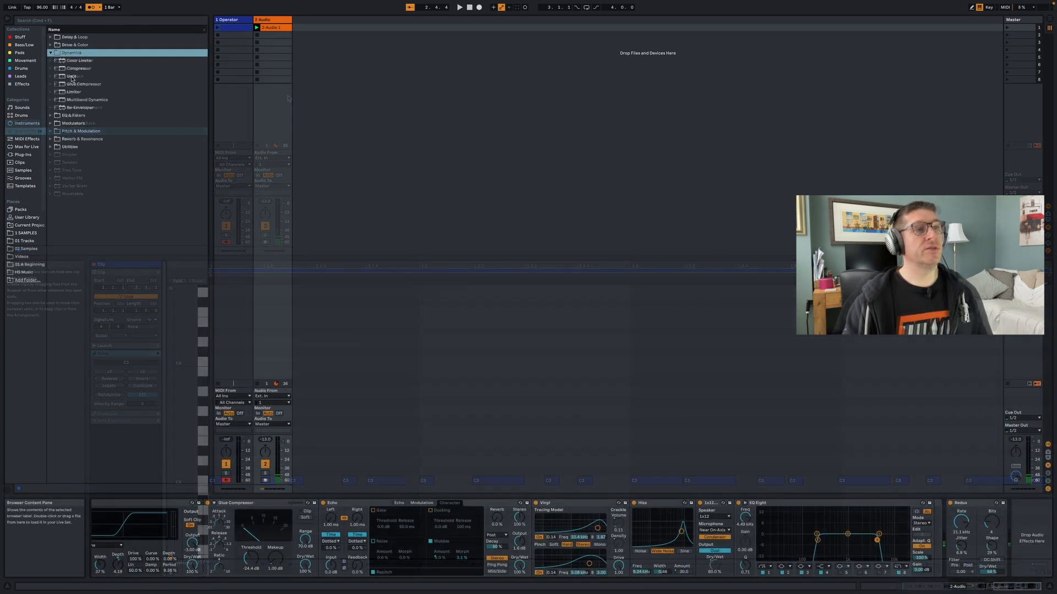
- Add a Gate after Redux on the 2-Audio track
drag(71, 76, 272, 171)
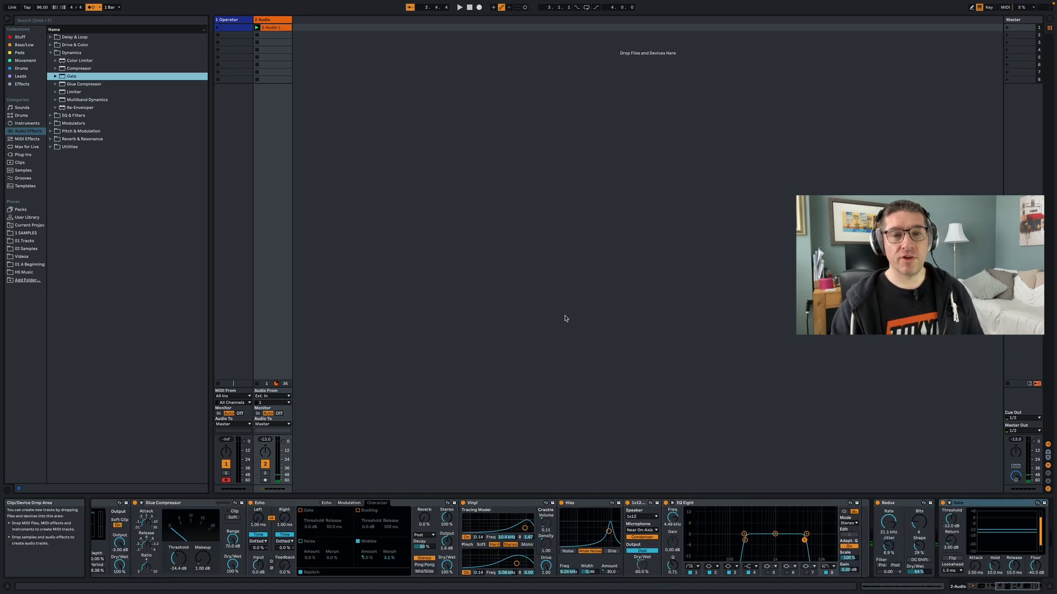
- Sidechain the 2-Audio Gate from 1-Operator, lower its threshold and shorten its hold and release to about 6 ms while playing
click(950, 502)
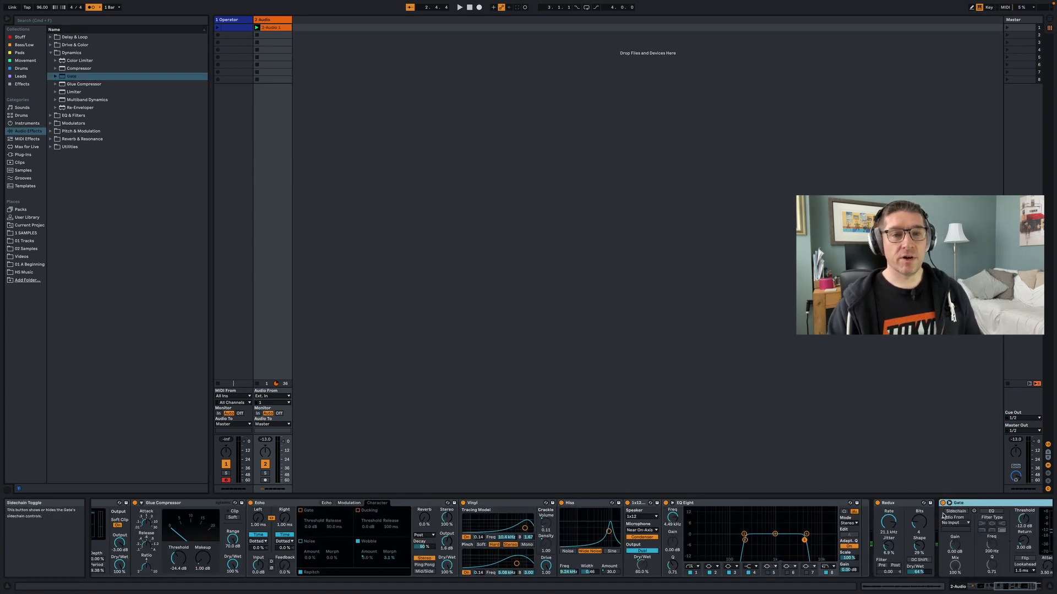
click(835, 512)
click(840, 523)
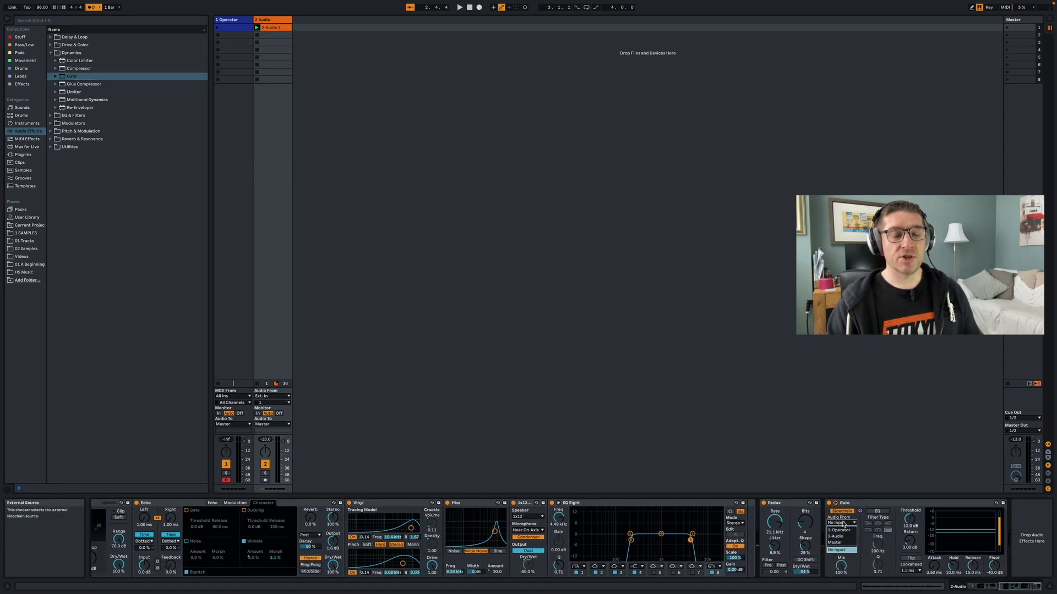
click(846, 534)
key(space)
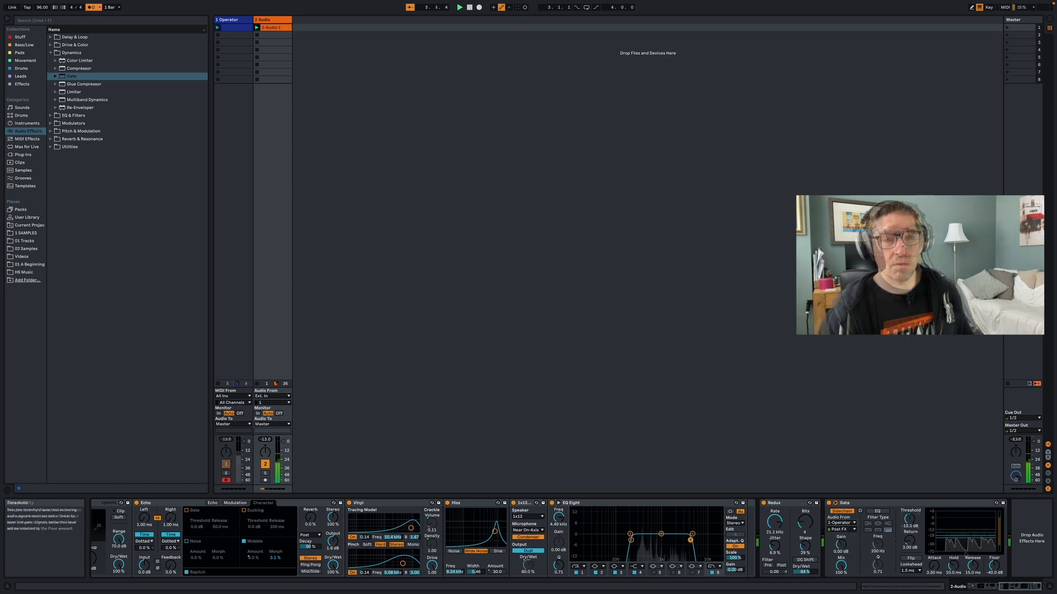
drag(971, 567, 955, 568)
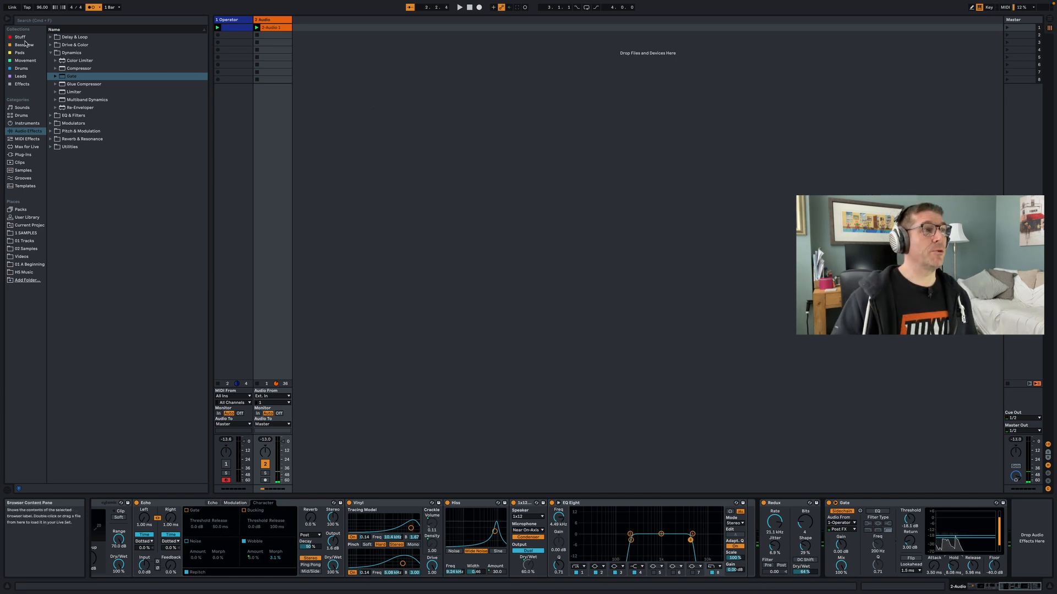
- Add a Saturator from Drive & Color before Redux on the 2-Audio track and set its curve type to Waveshaper
click(50, 54)
click(50, 45)
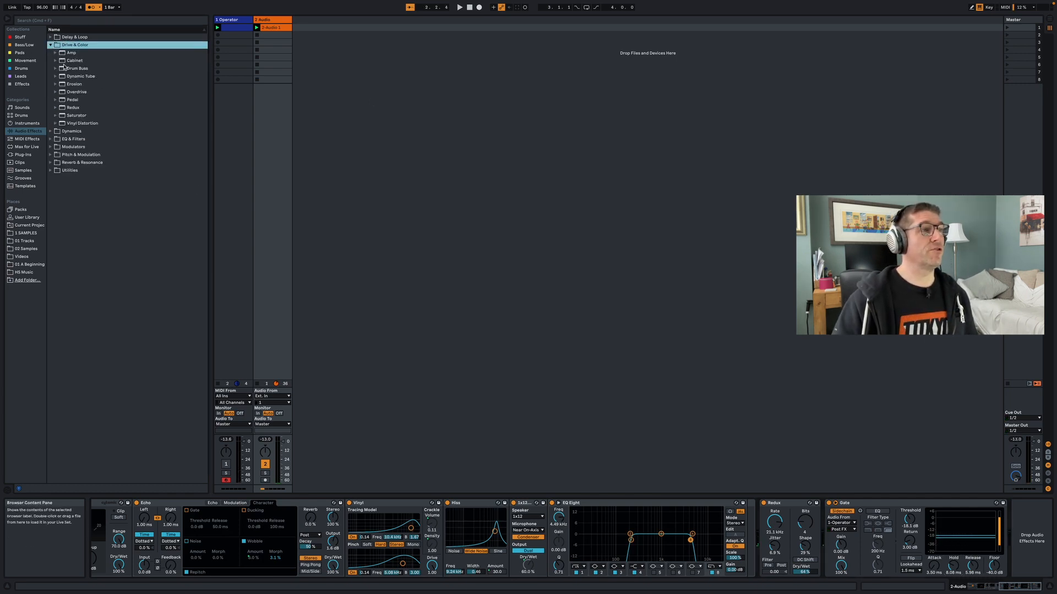
drag(71, 116, 768, 549)
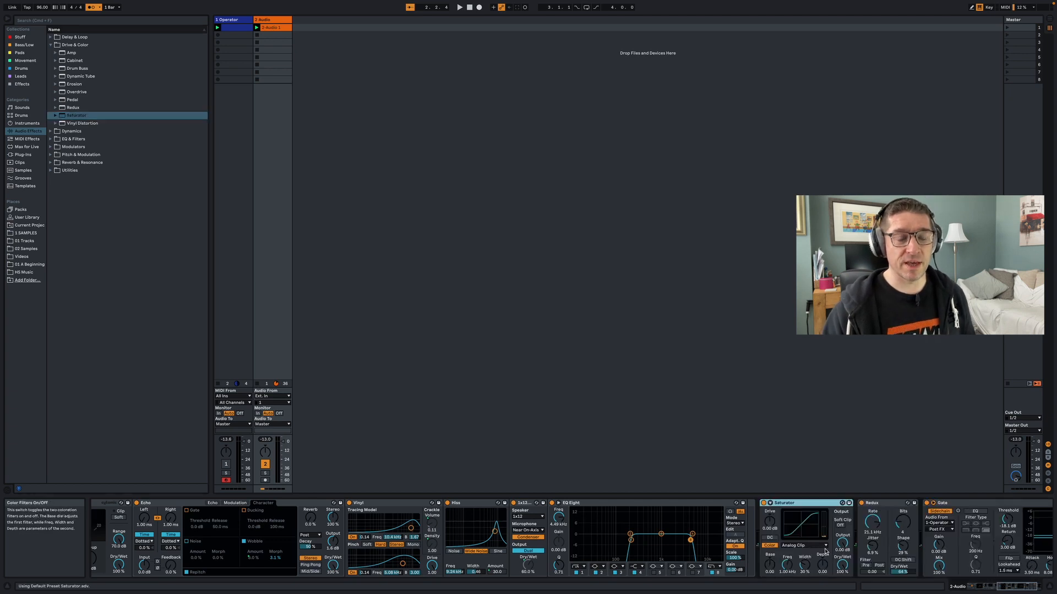
click(795, 546)
click(820, 589)
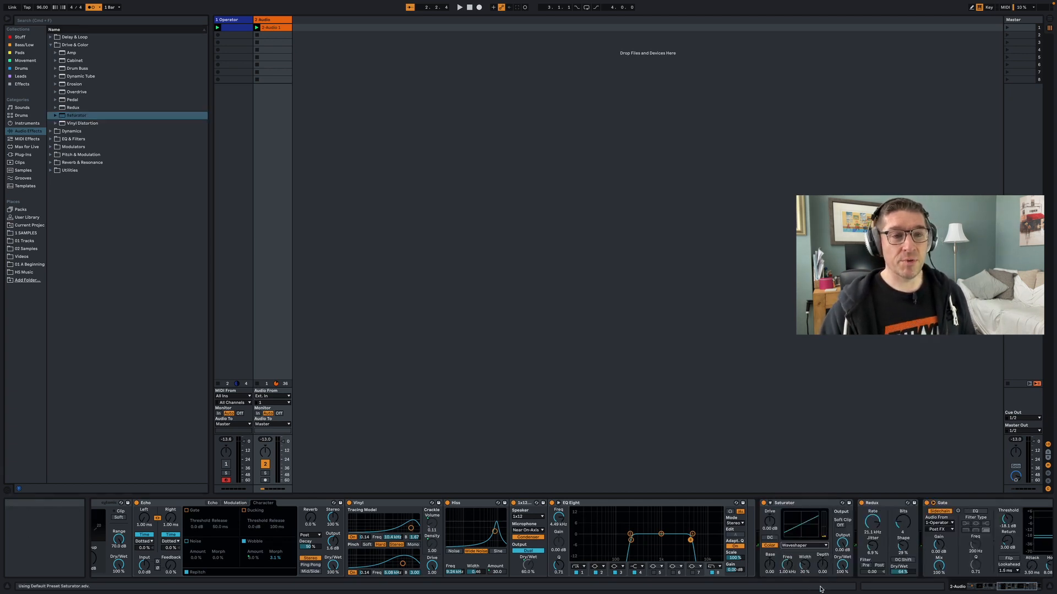
- Show the Saturator's waveshaper parameters, shape the curve and damping, and reduce the output to about -14.9 dB
click(770, 503)
drag(874, 559, 857, 553)
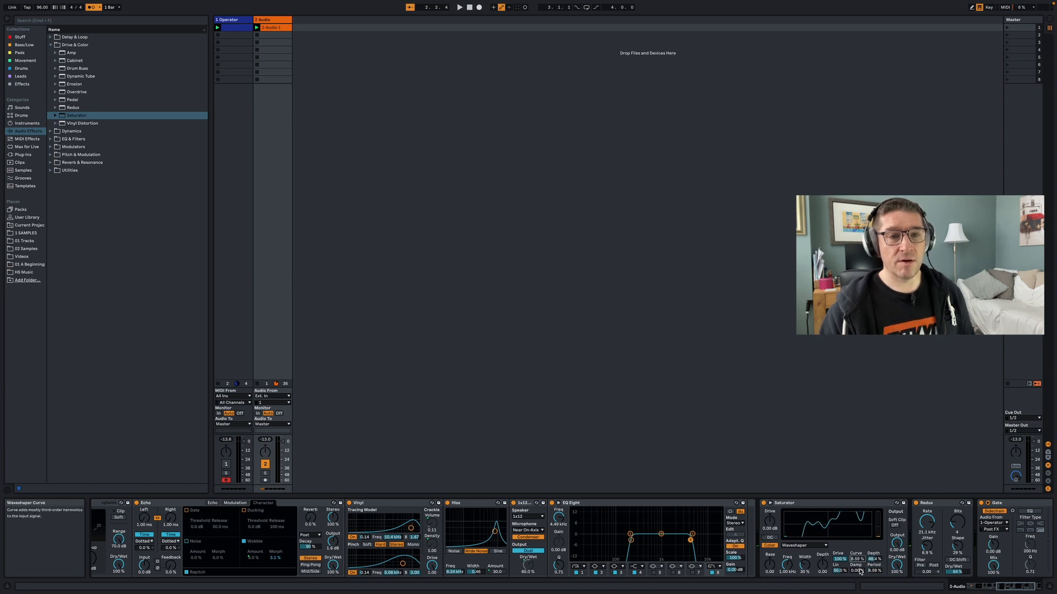
click(857, 571)
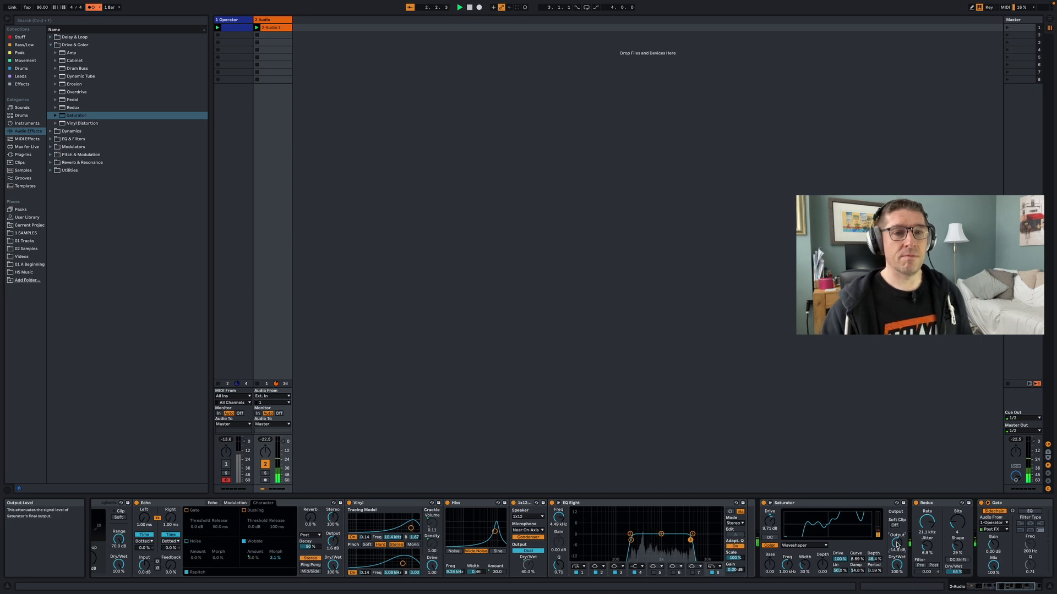
- Add a Utility after the Gate on the 2-Audio track, set its gain to 4 dB and play the result
scroll(913, 523, right, 5)
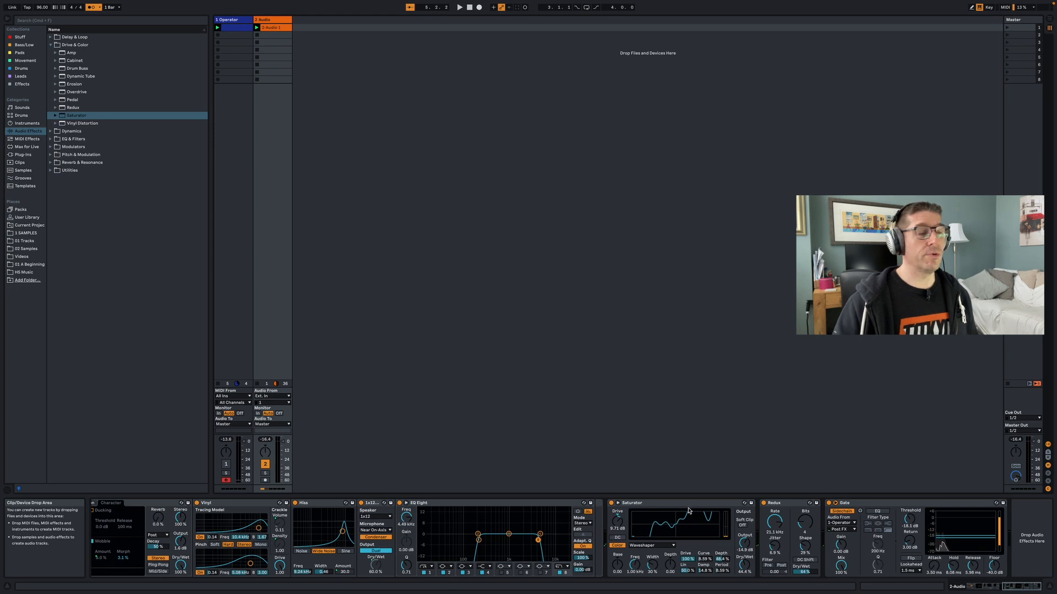
click(50, 171)
drag(68, 179, 1043, 521)
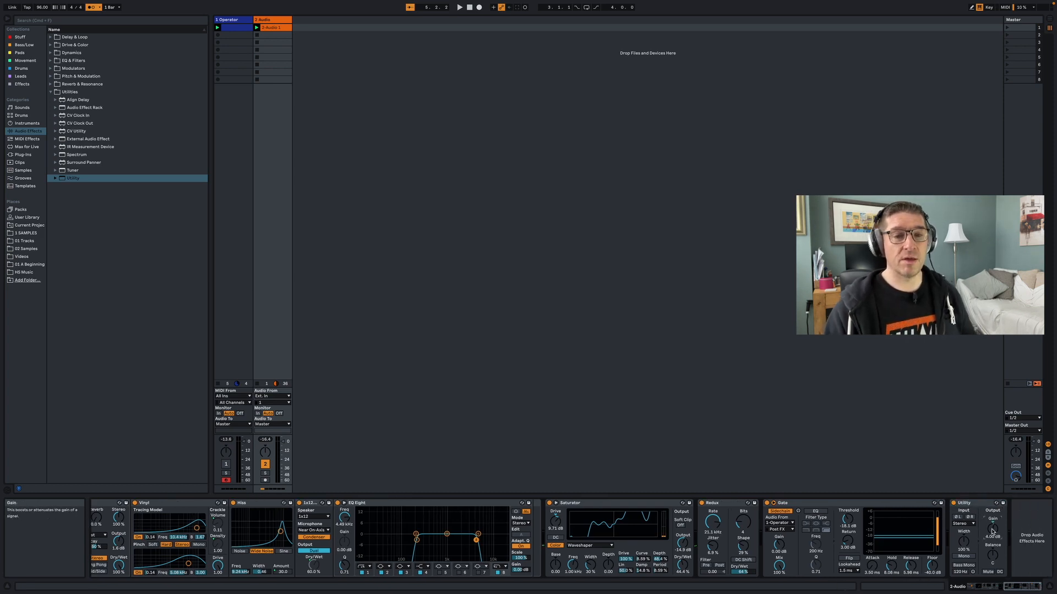
key(space)
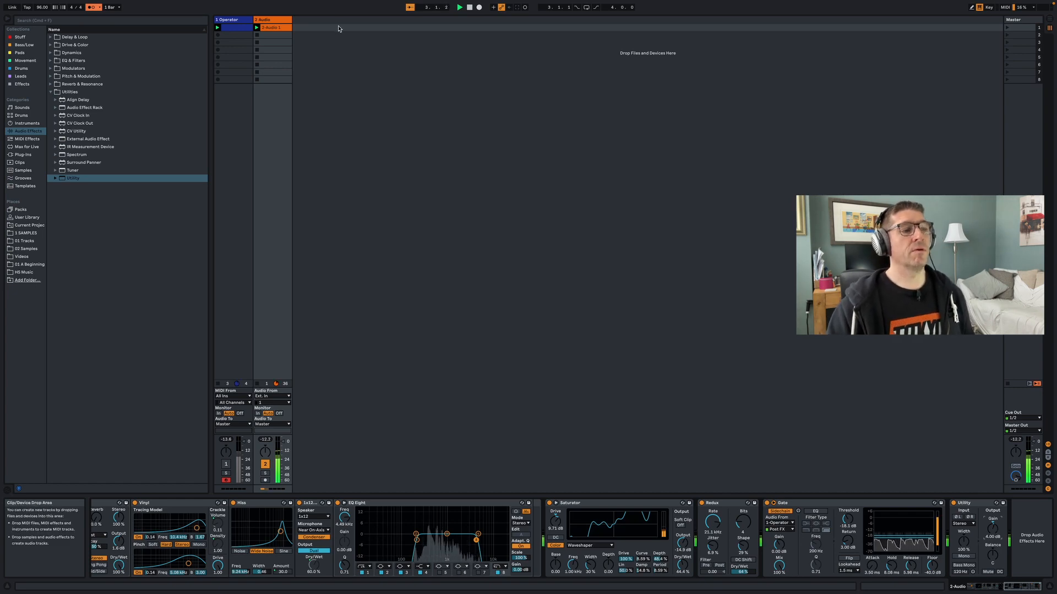
- Crop the sample of the second 2-Audio clip to its looped one-bar section
right_click(347, 336)
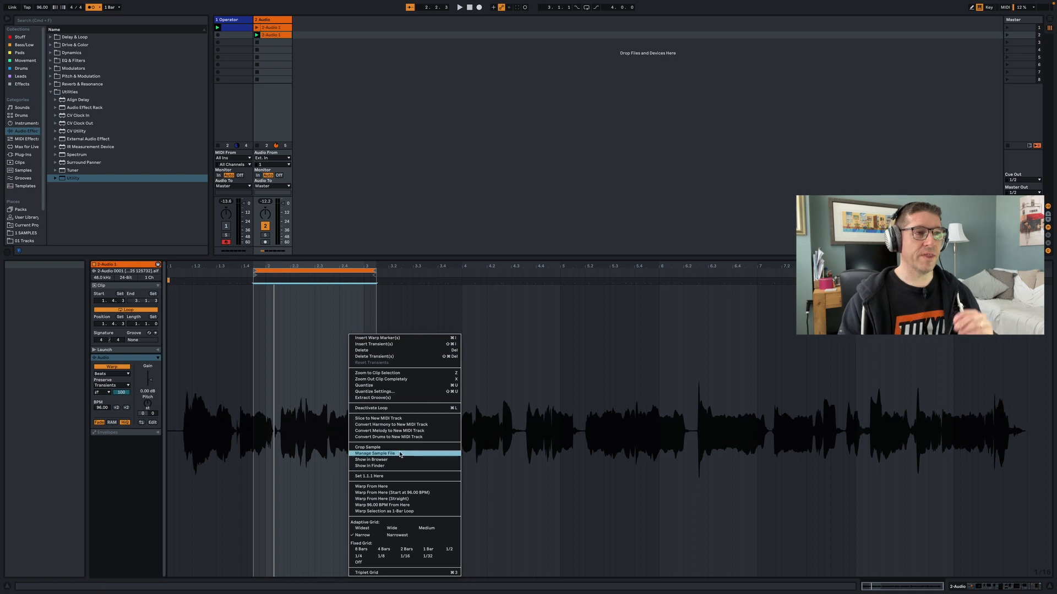
click(400, 448)
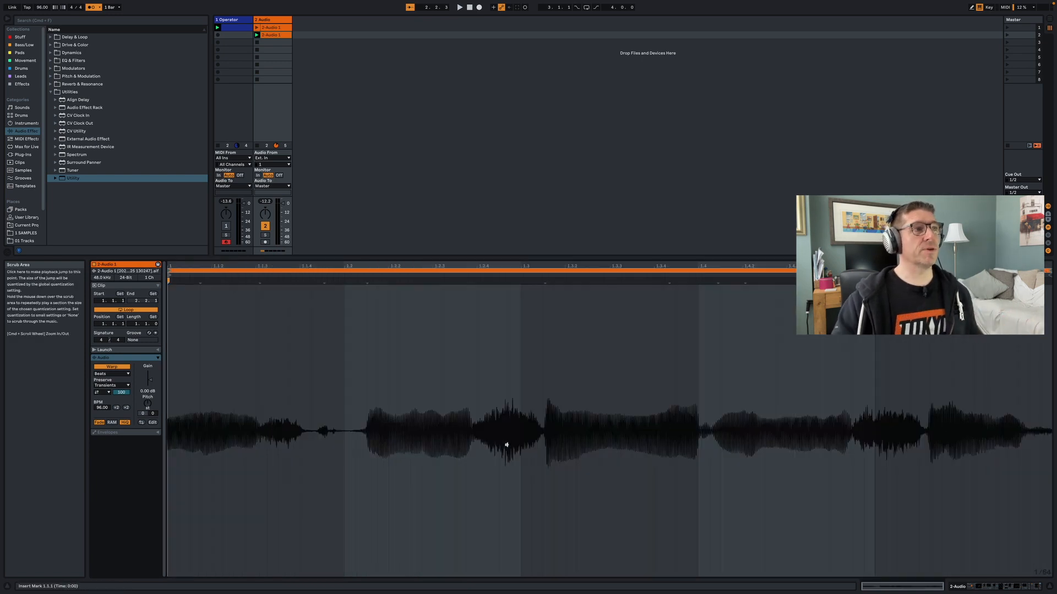
- Insert a new audio track after 2-Audio and set its audio input to Resampling
right_click(304, 36)
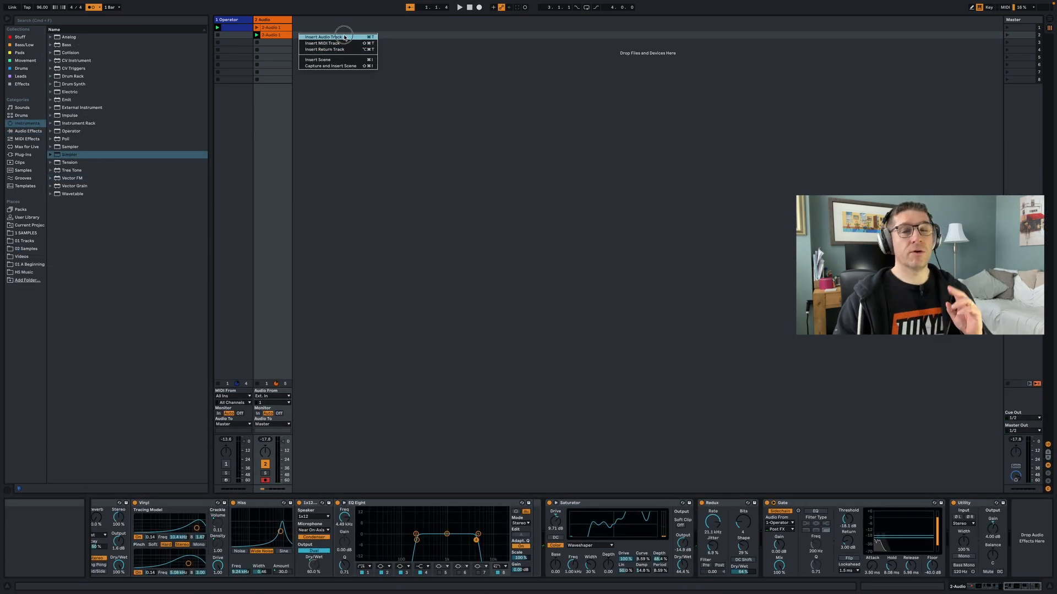
click(345, 37)
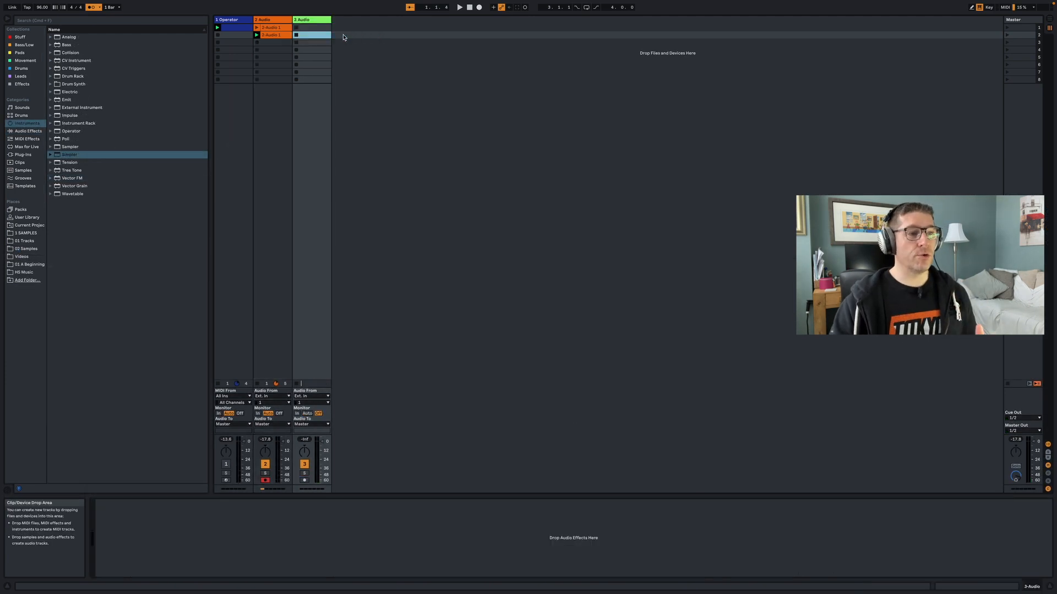
click(321, 397)
click(306, 416)
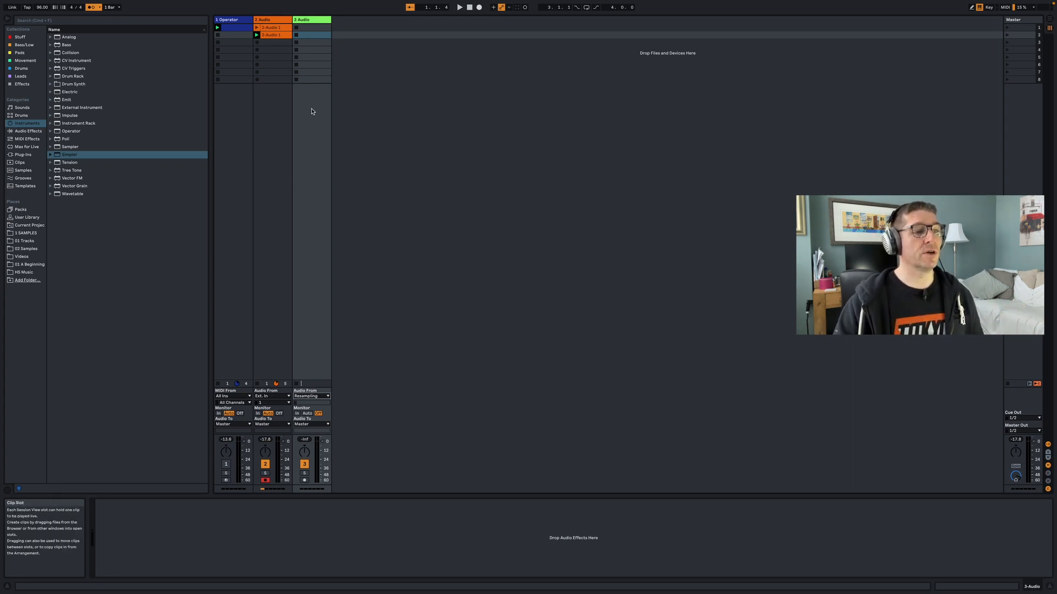
- Arm the 3-Audio track and record the gated output as a clip in its first slot
click(304, 480)
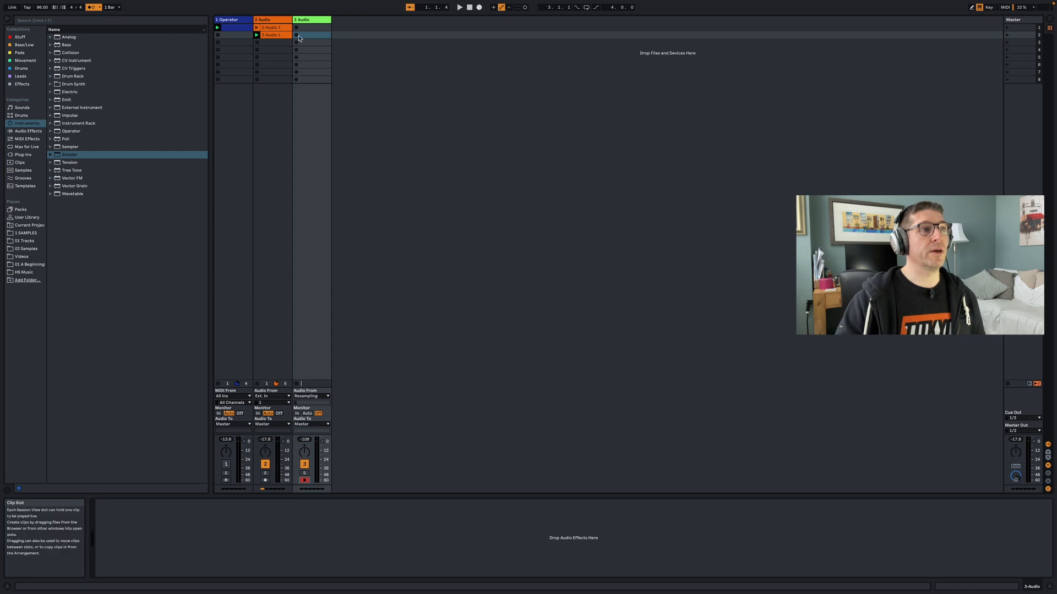
click(295, 27)
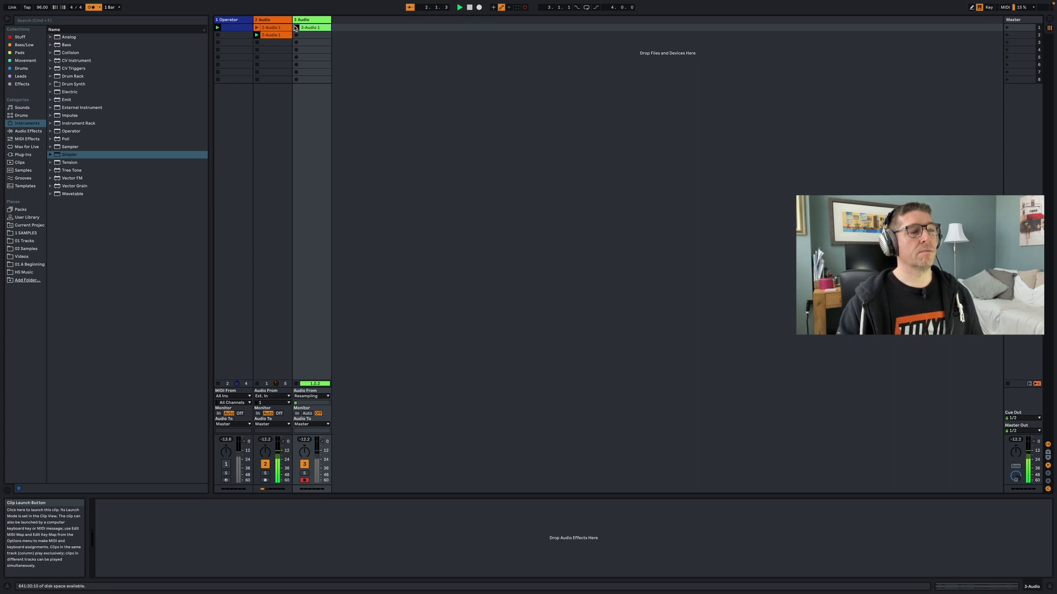
click(296, 27)
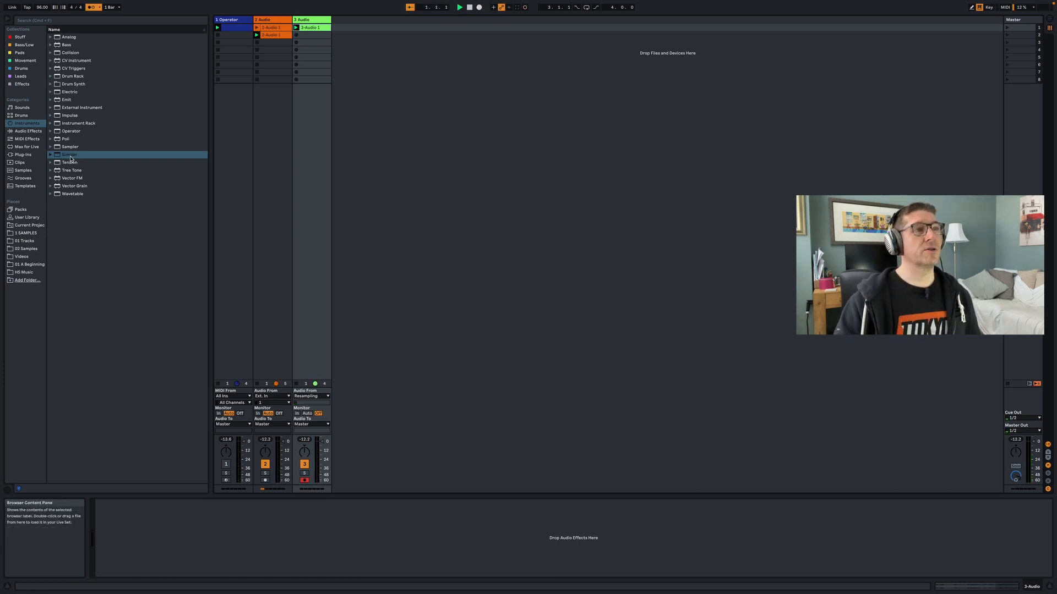
- Load a Simpler holding the resampled 3-Audio recording on a new MIDI track and mute the 2-Audio and 3-Audio tracks
drag(70, 158, 263, 528)
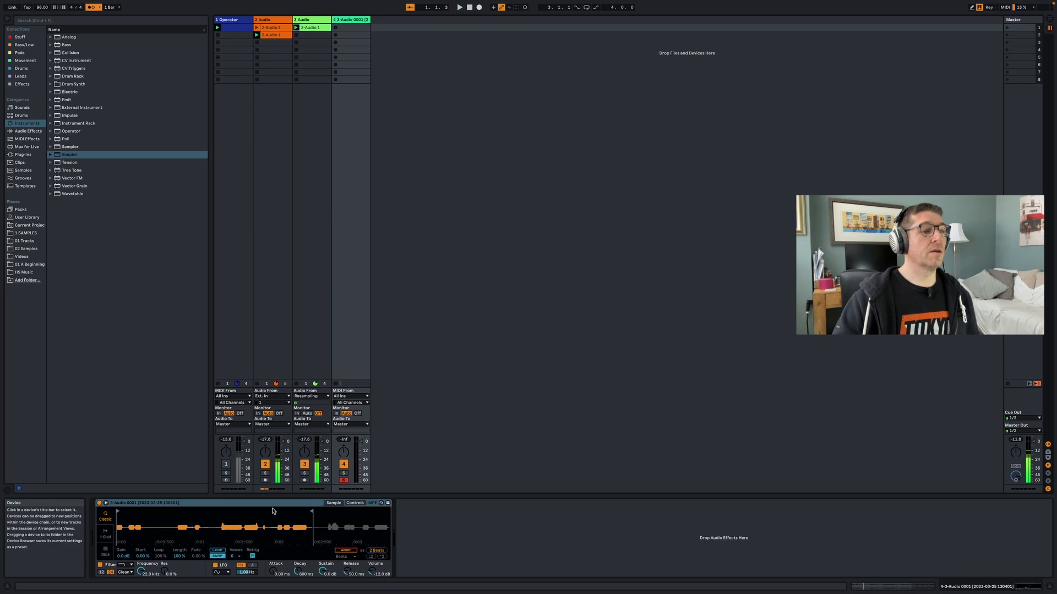
click(264, 464)
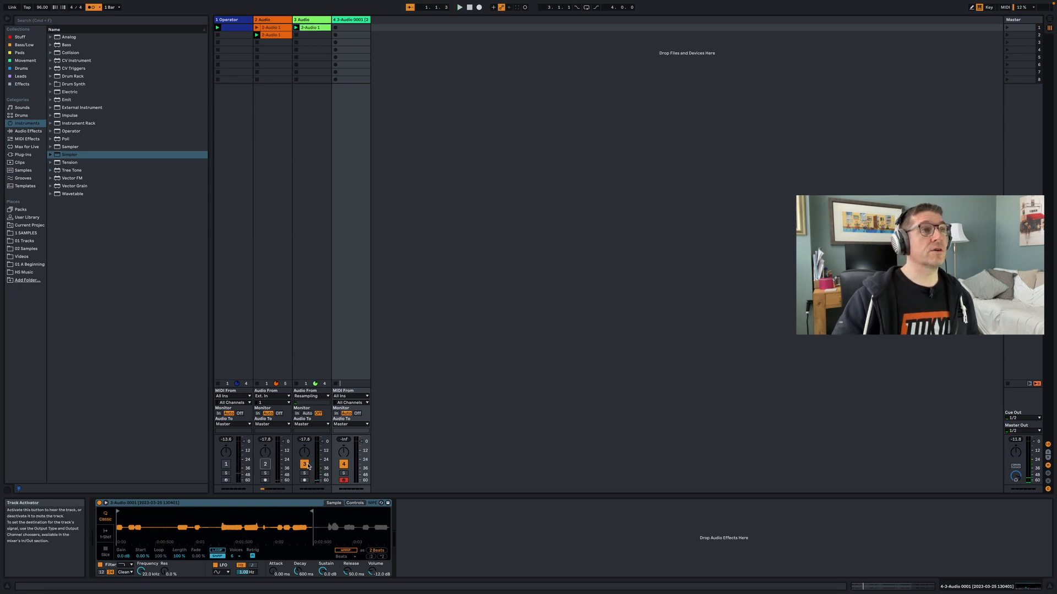
click(305, 464)
- Create a MIDI clip in the Simpler track's first slot and draw one long C3 note across it
double_click(350, 28)
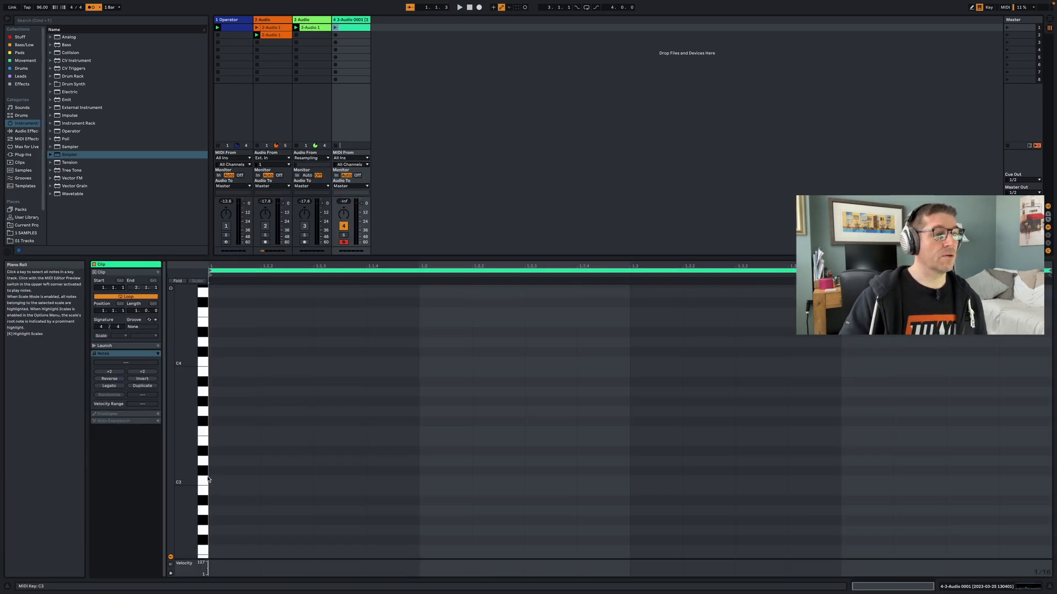
double_click(212, 480)
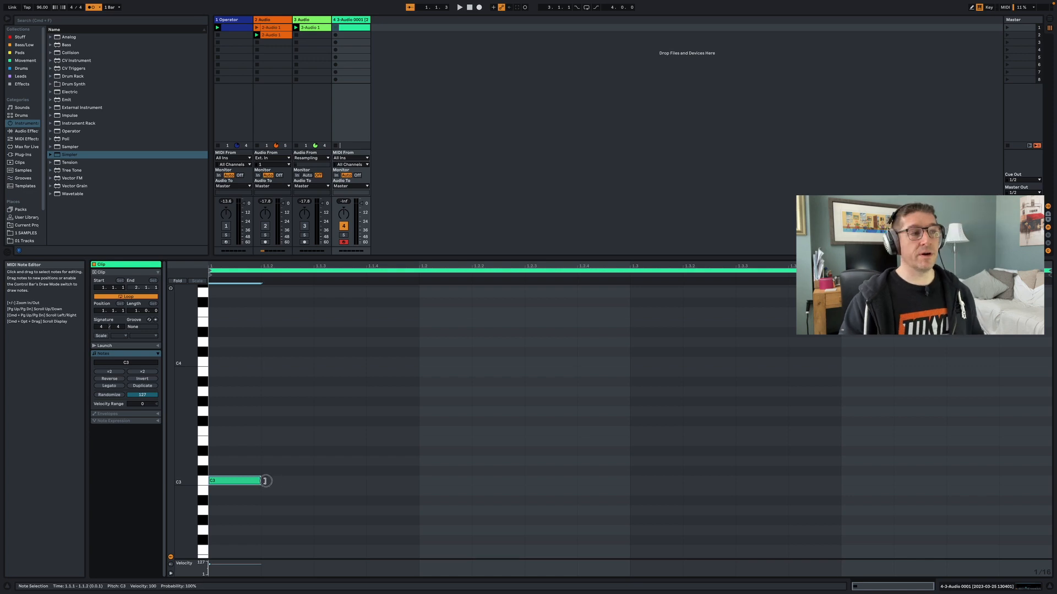
drag(265, 480, 998, 481)
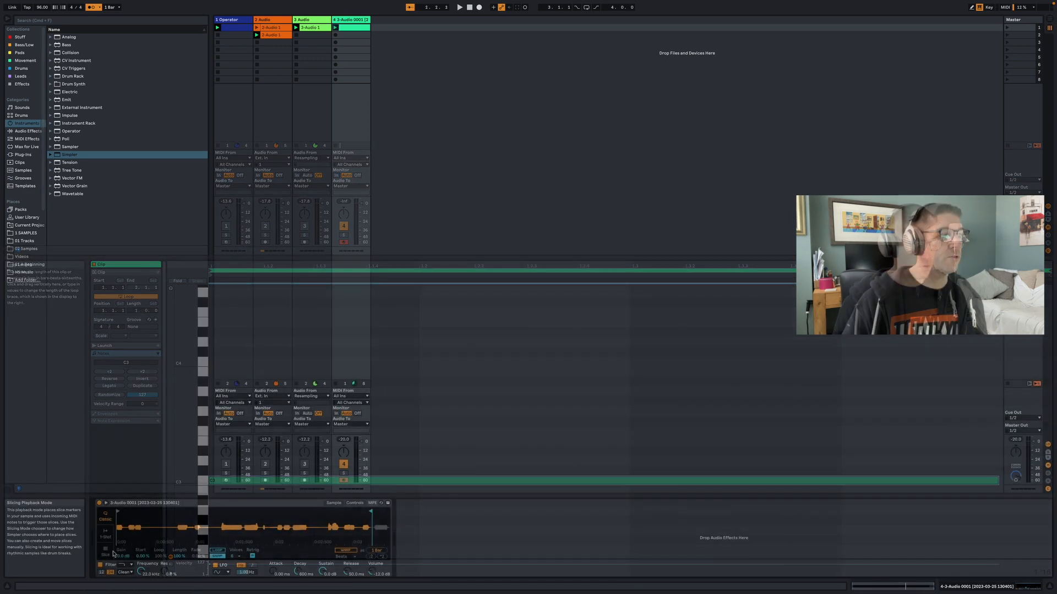
- Raise the sample gain in Simpler, listen to the clip and turn on Warp for the sample
drag(122, 556, 123, 559)
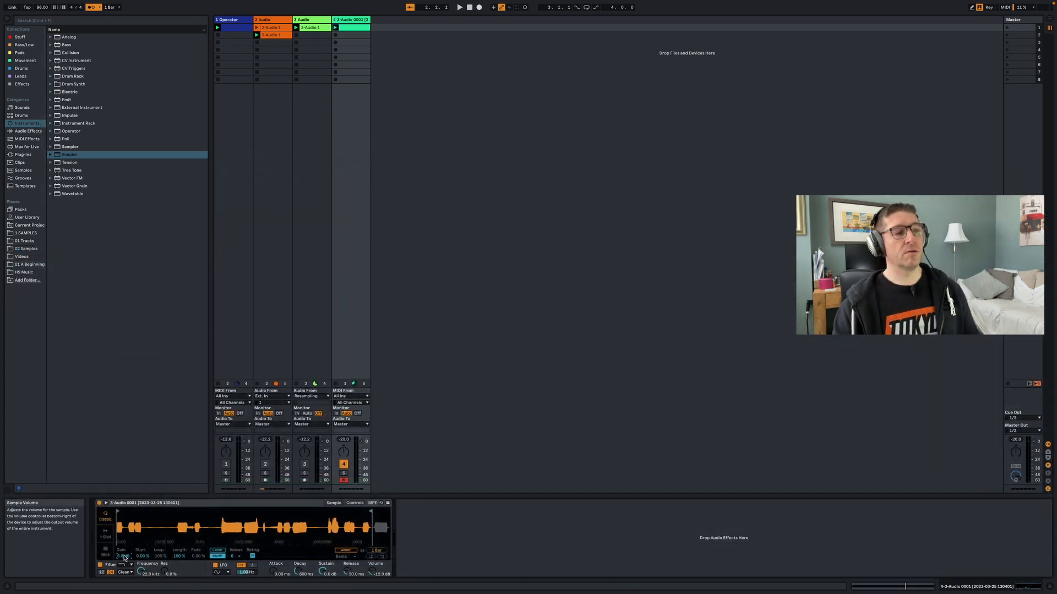
key(space)
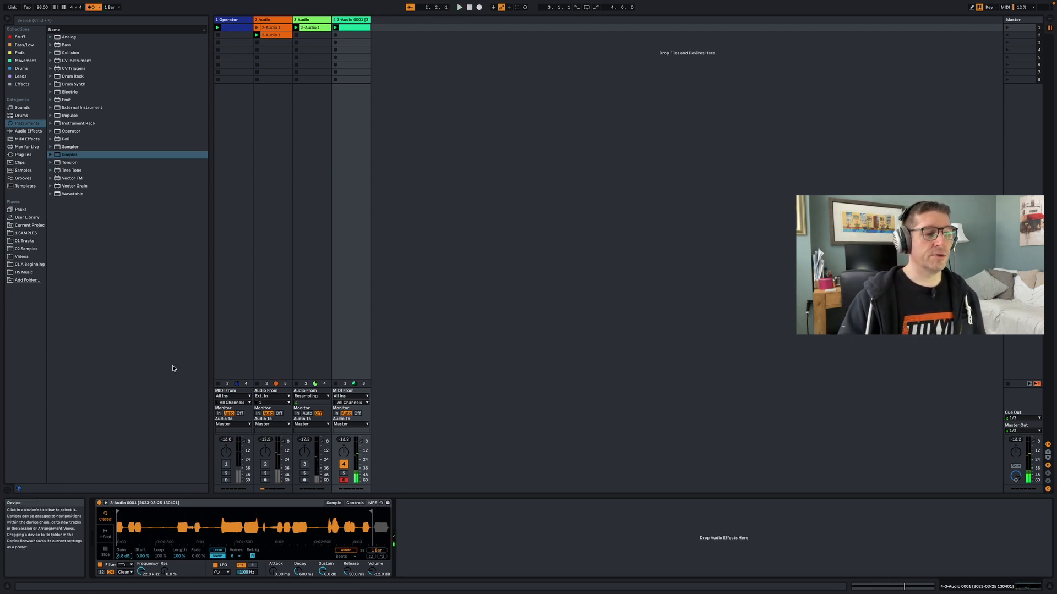
click(343, 551)
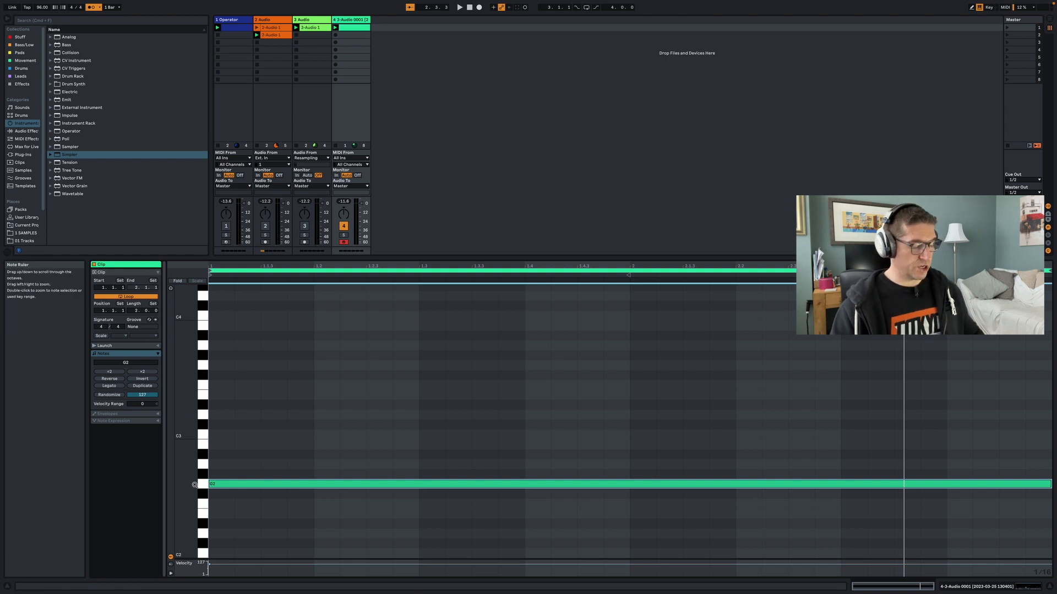
- Return to the Simpler device, play the clip and adjust the Complex Pro warp's formants to about 60
key(shift+Tab)
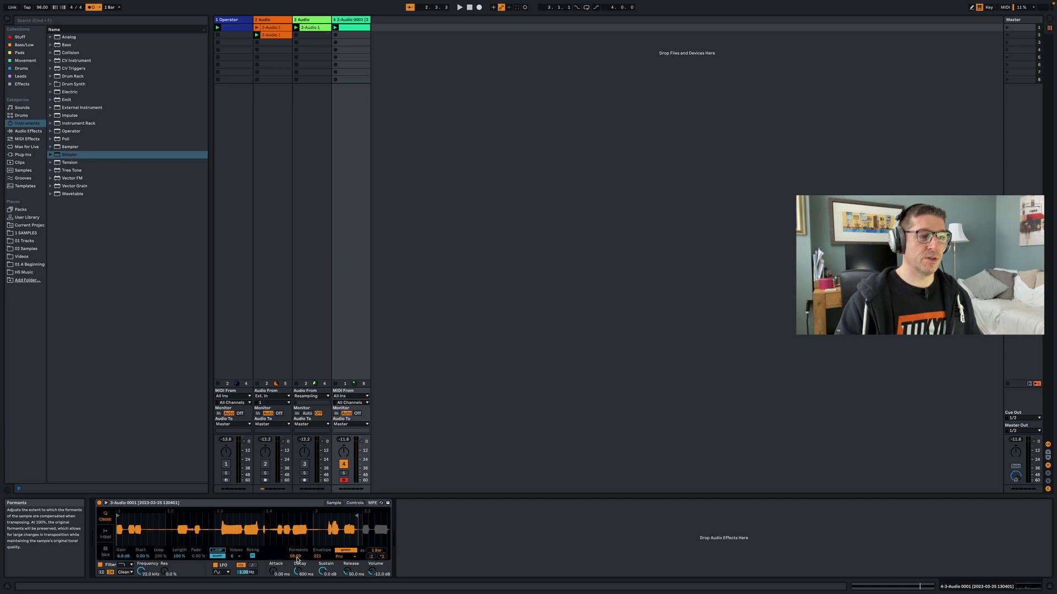
key(space)
drag(297, 558, 319, 575)
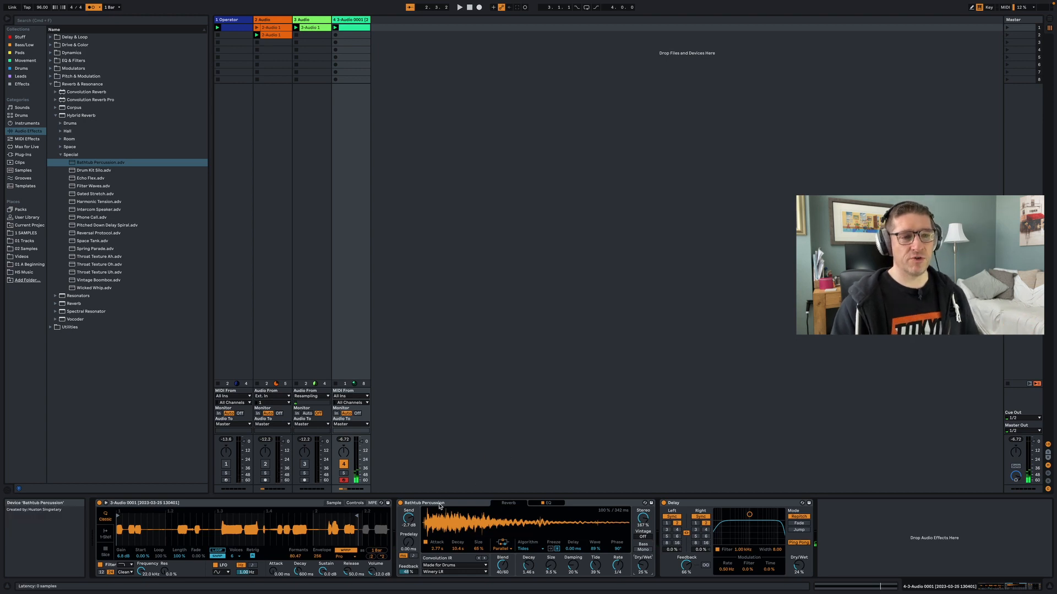
- Play back the Simpler track through its Bathtub Percussion reverb and Delay to hear the finished texture
click(756, 503)
key(space)
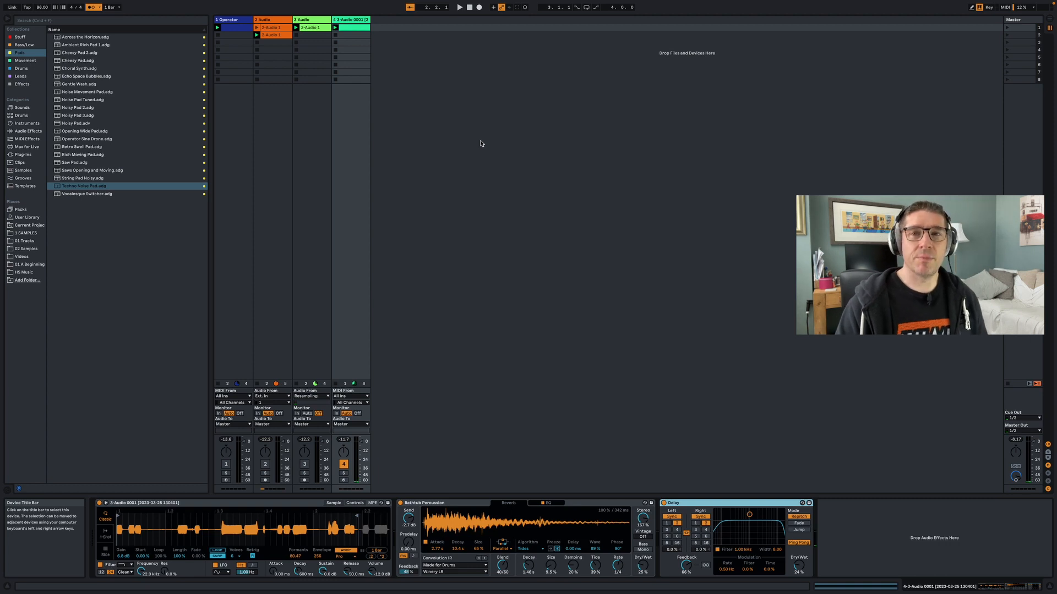
key(space)
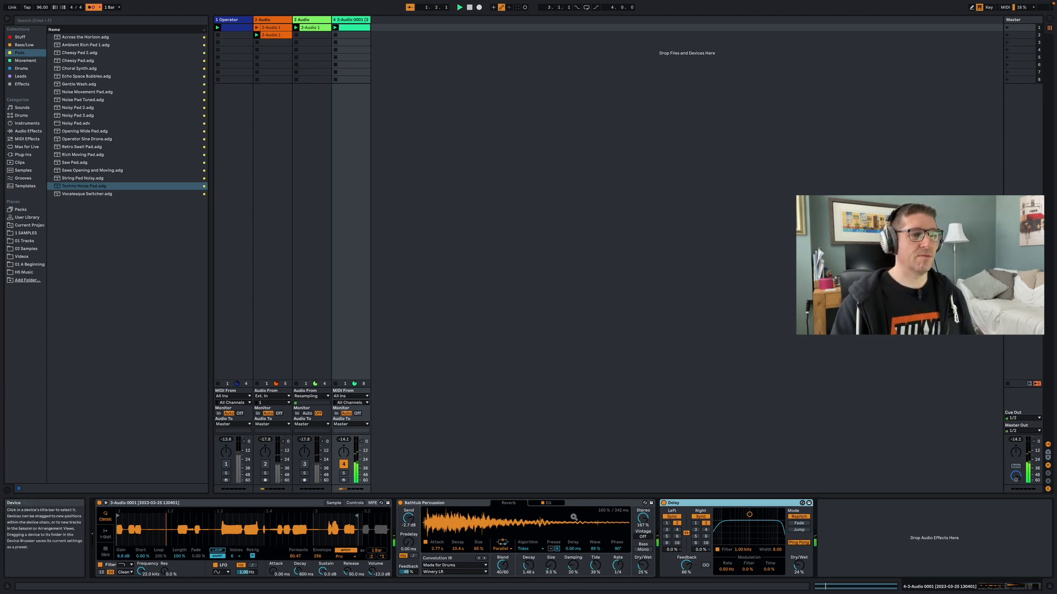